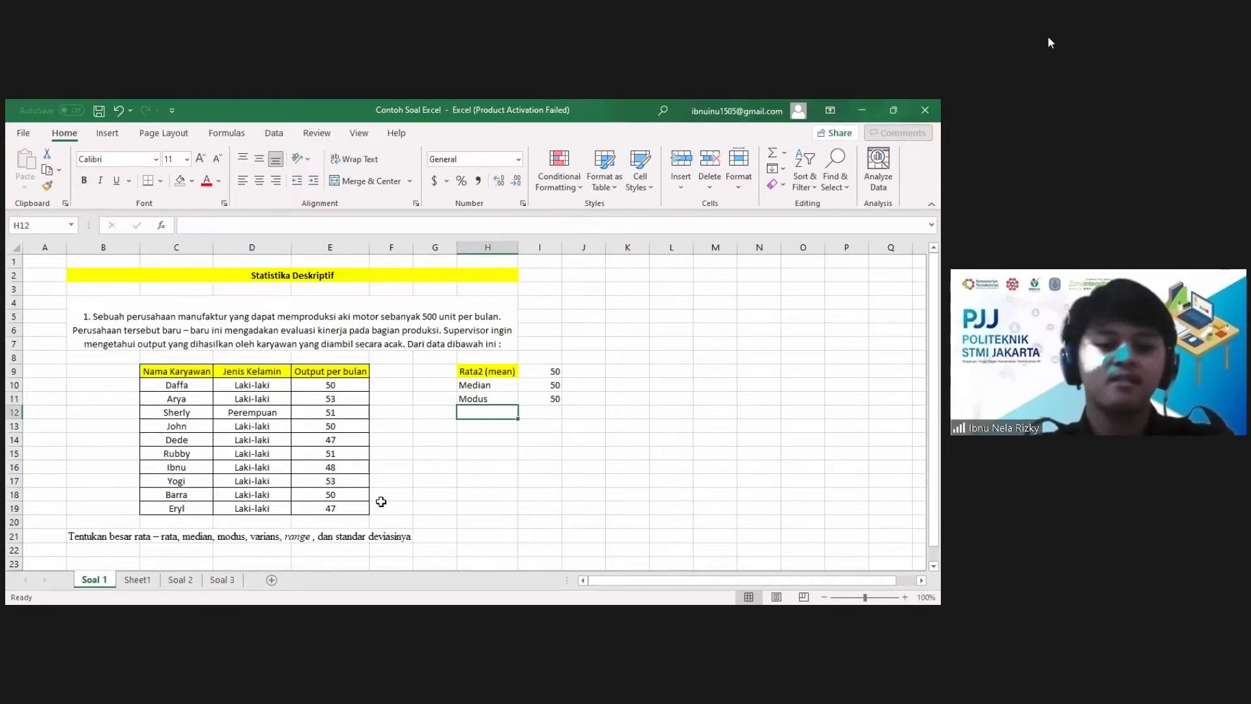
Step: Label cell H12 "variant" and calculate the population variance of E10:E19 in I12 with VAR.P
text(variant)
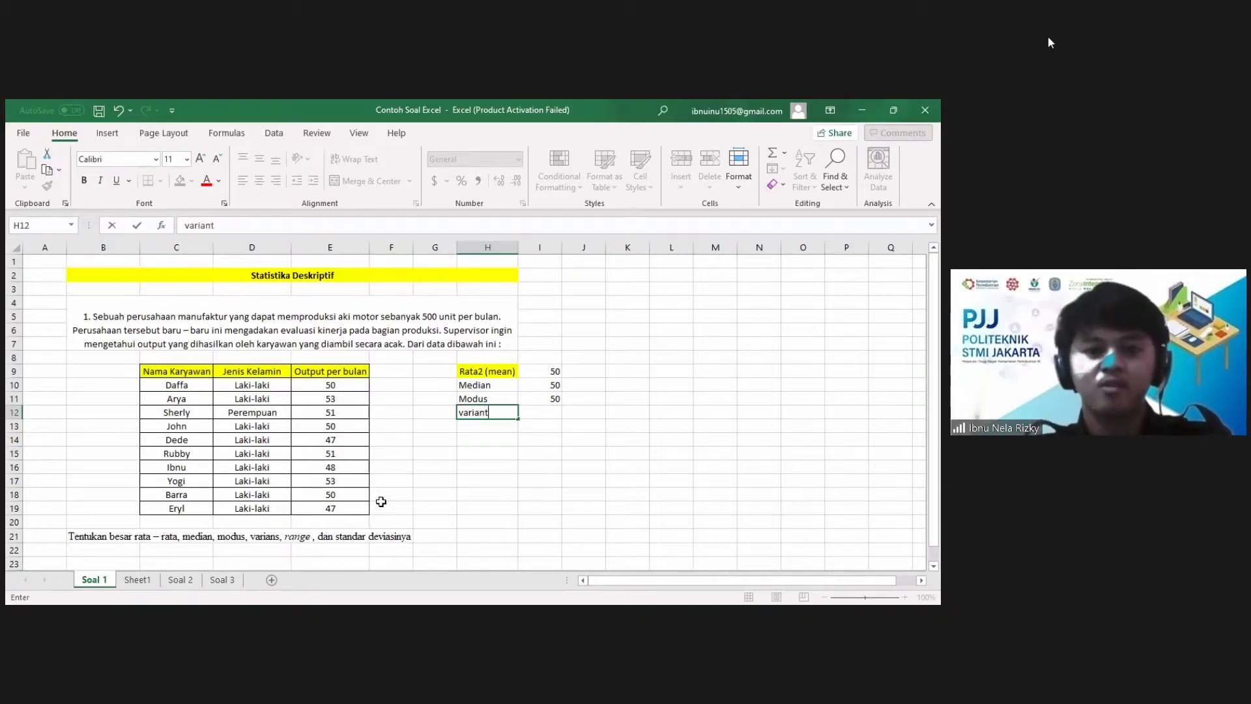
key(Tab)
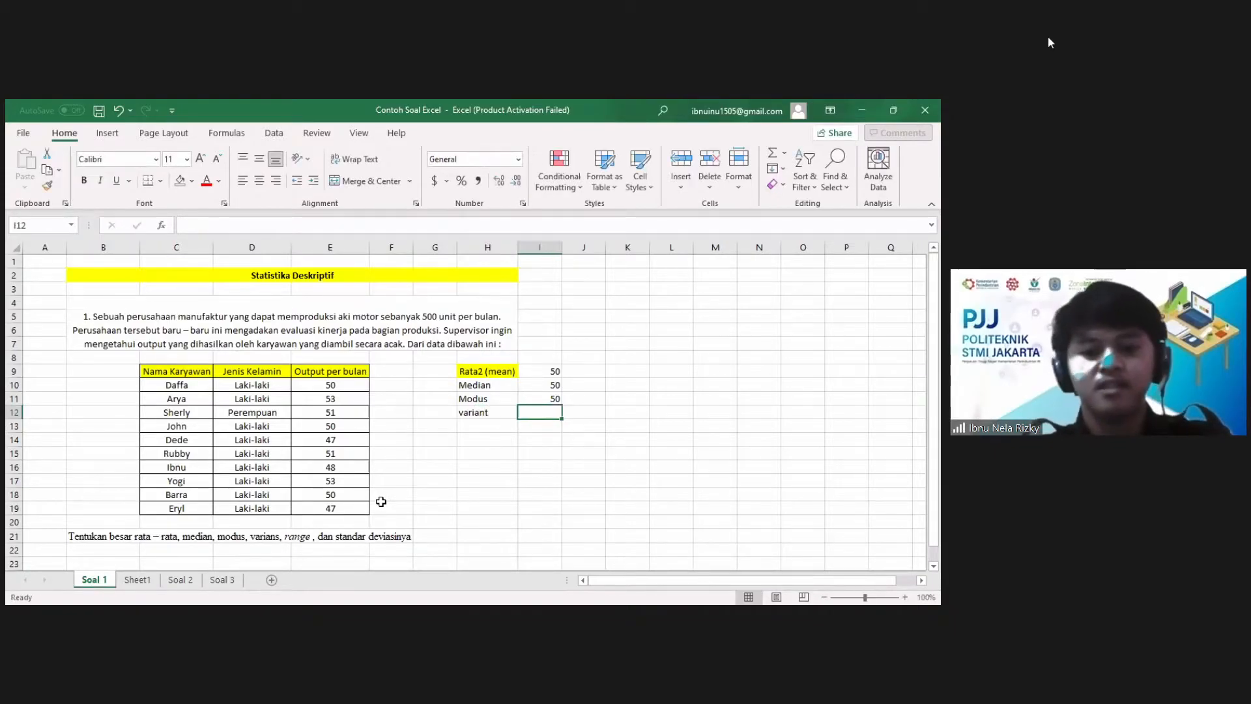
text(=v)
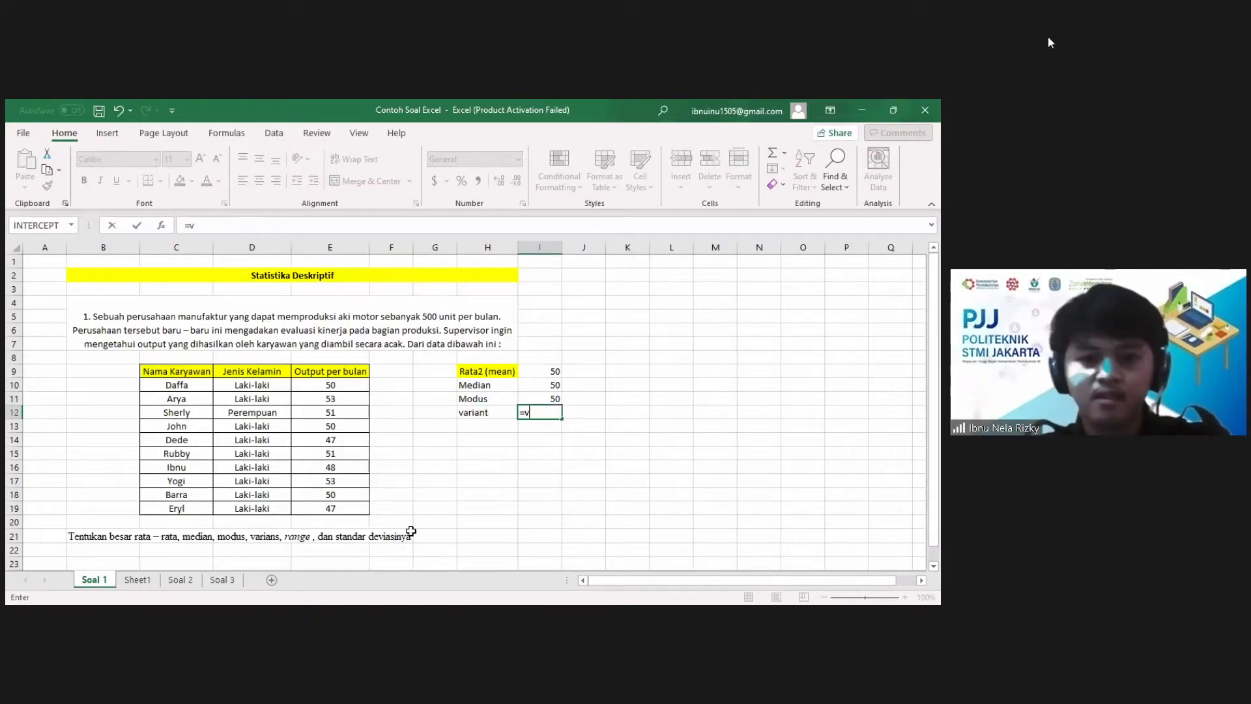
text(ar)
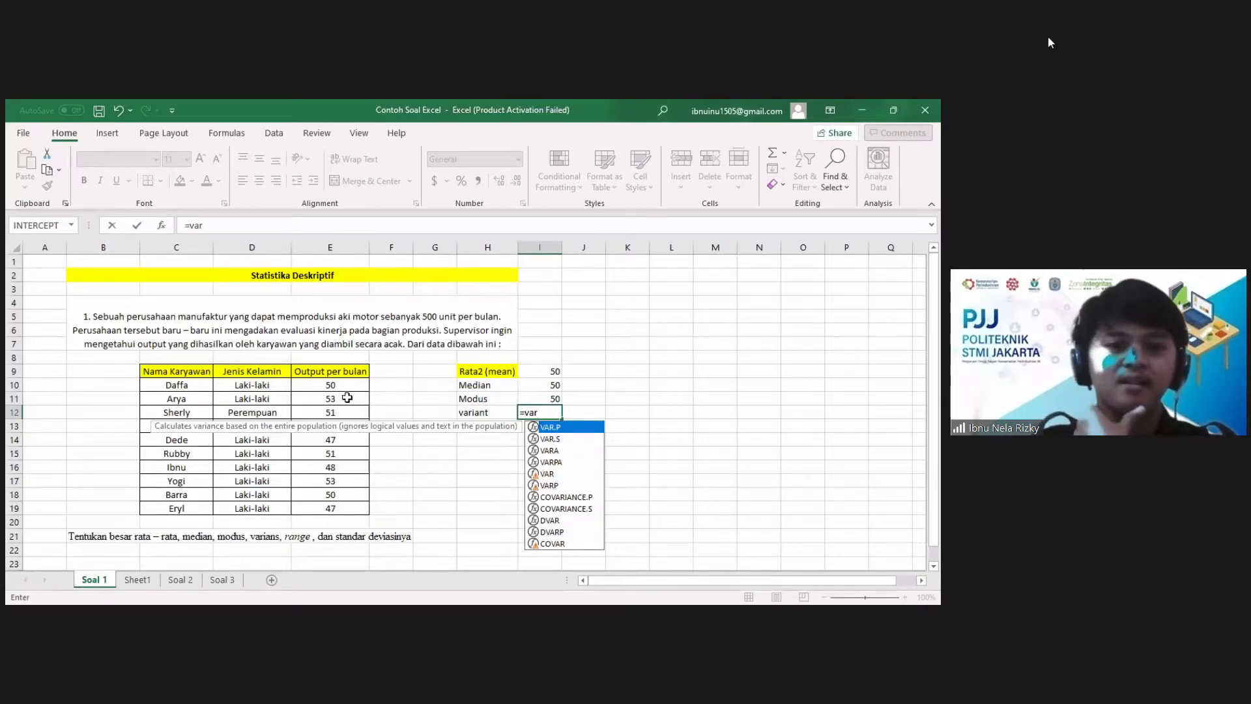
double_click(562, 425)
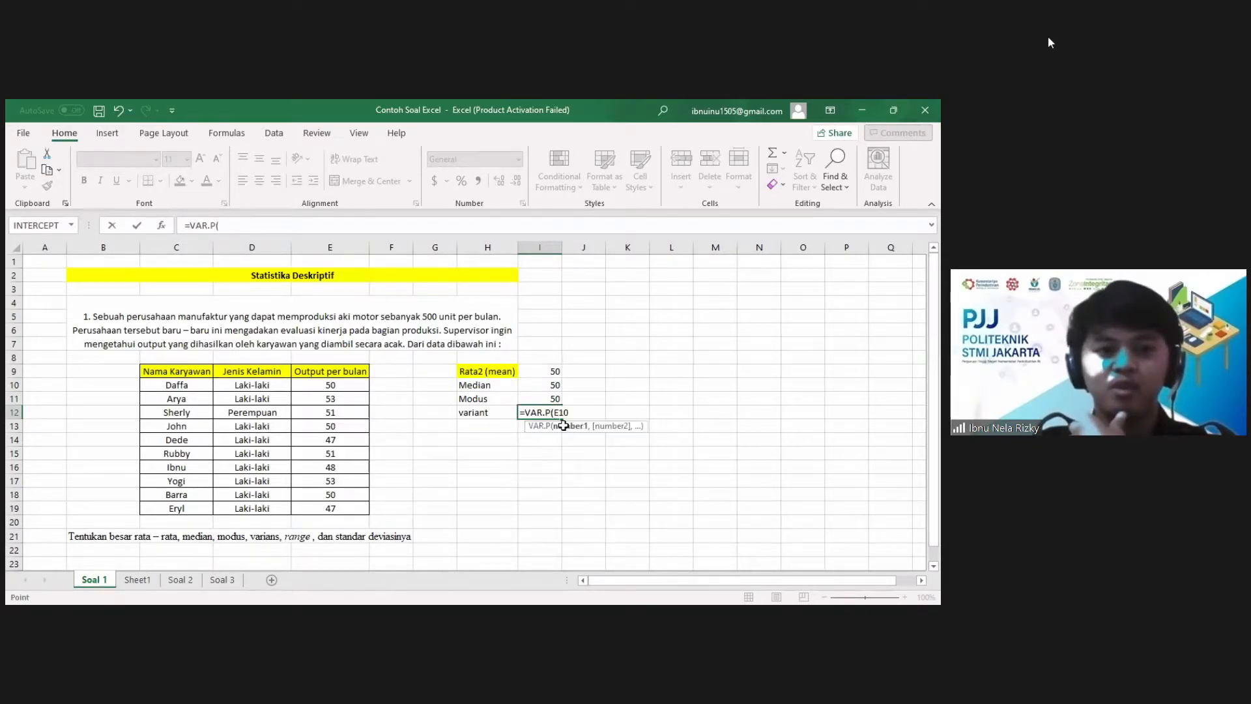
drag(330, 385, 335, 507)
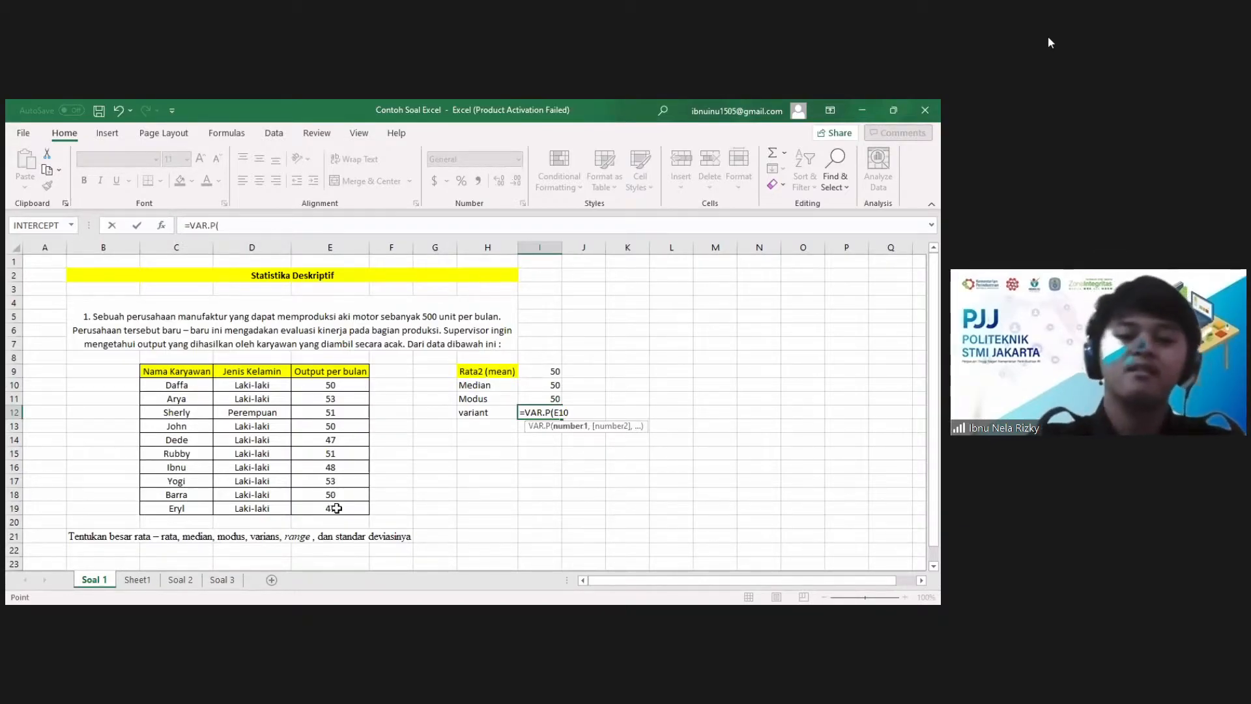
drag(336, 508, 336, 507)
key(Return)
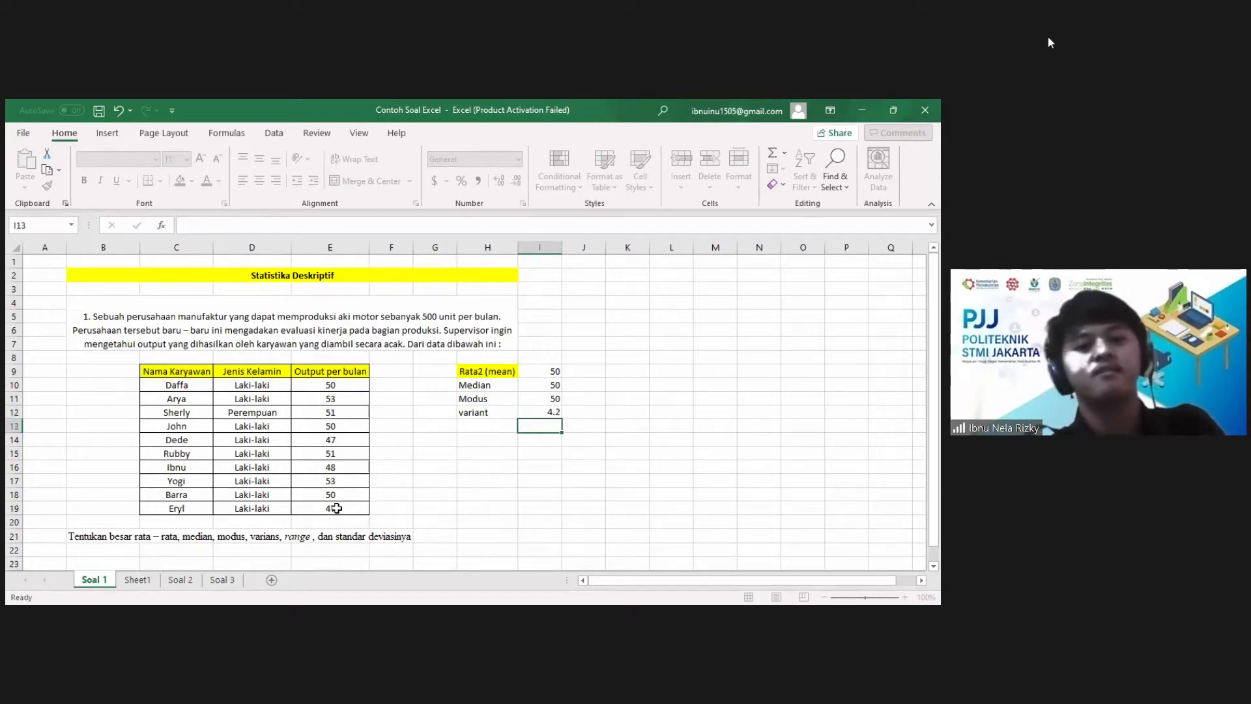
Step: Add the label "Range" in cell H13, below the variant label
key(Up)
key(Left)
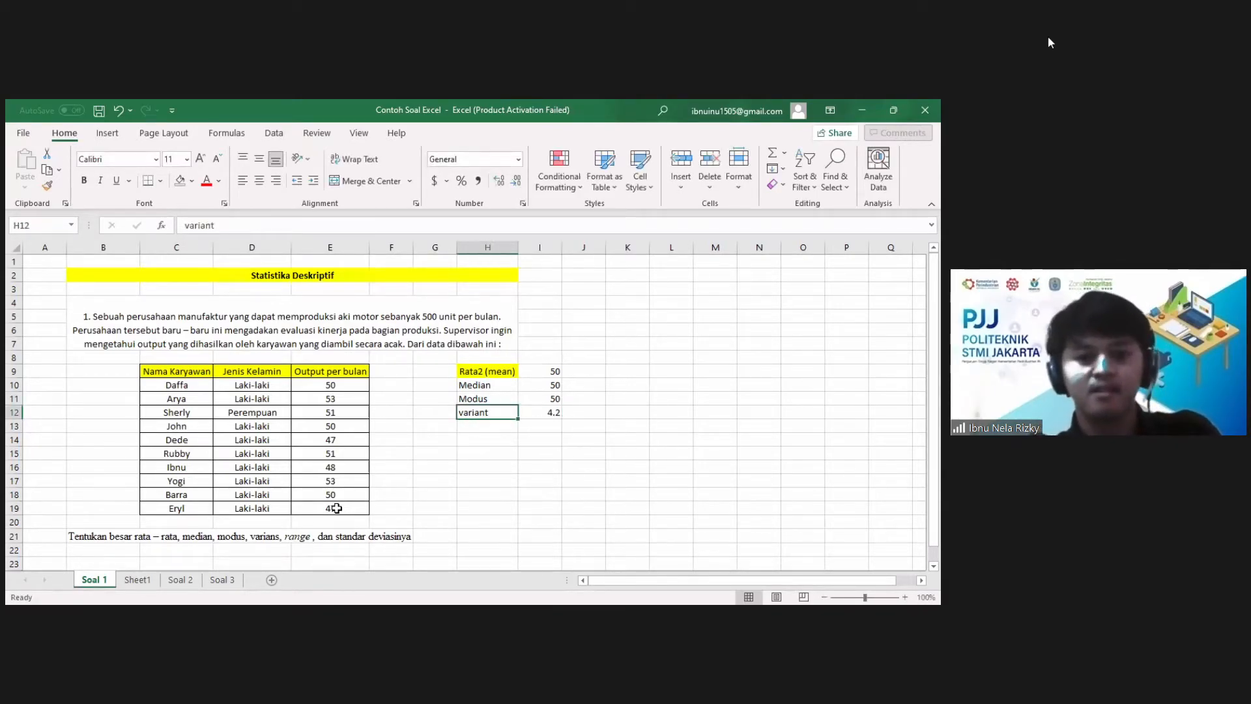
key(Down)
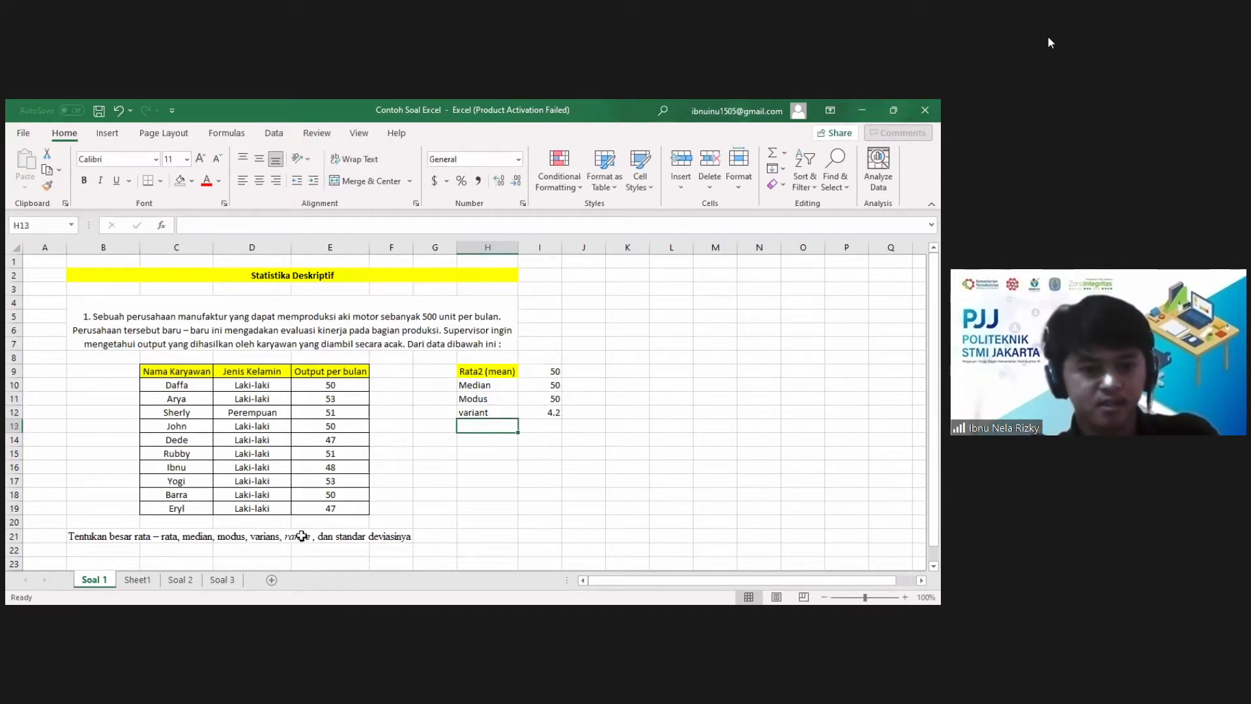
text(Range)
key(Tab)
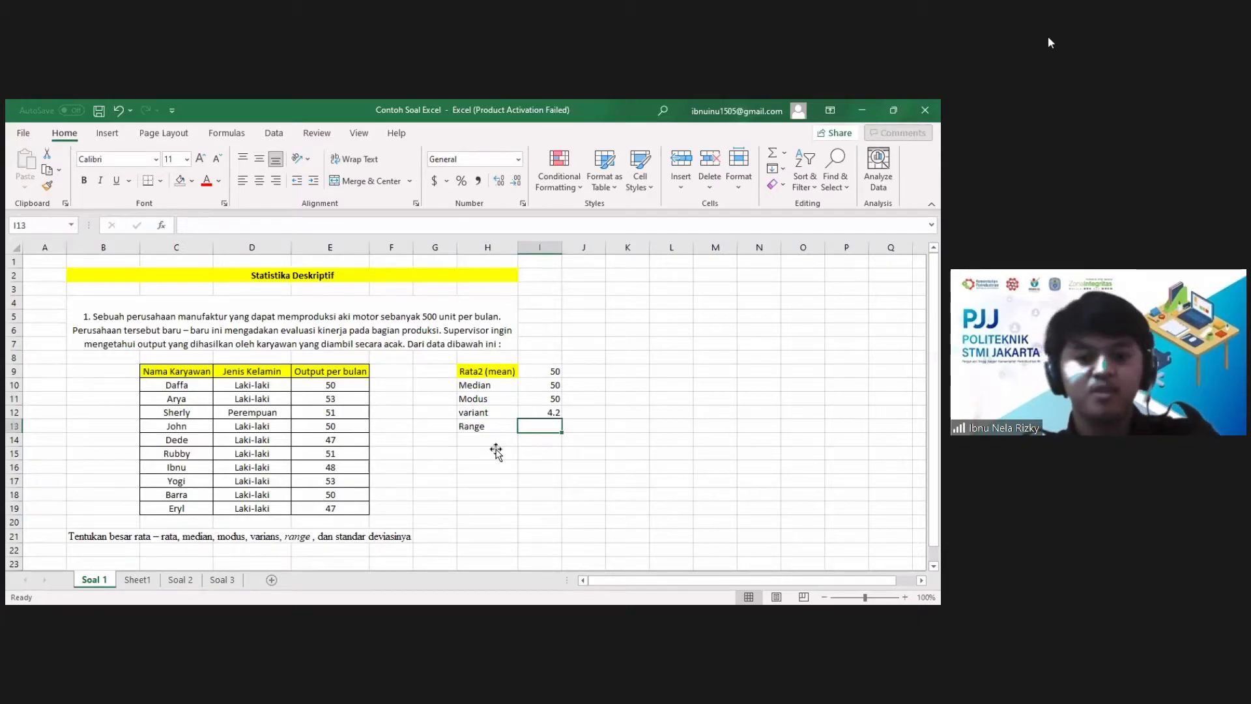
Step: Start the range formula in I13 with the maximum of the monthly output values, =MAX(E10:E19)
text(=)
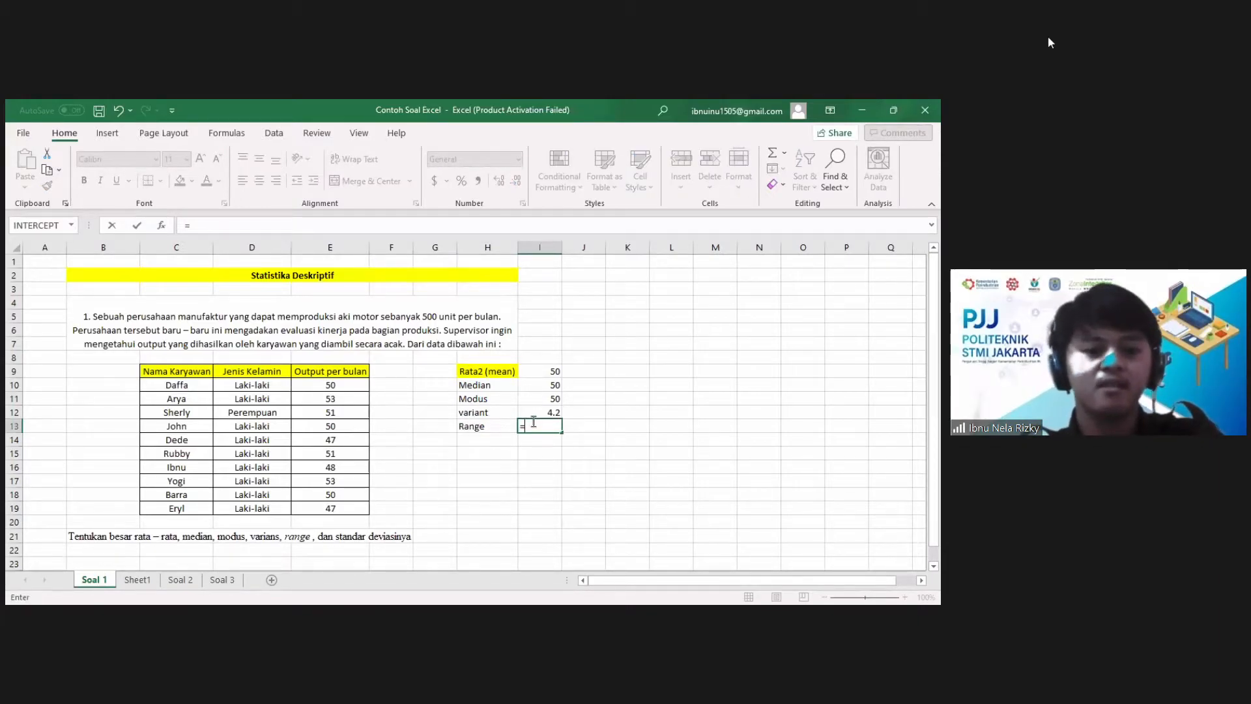
text(M)
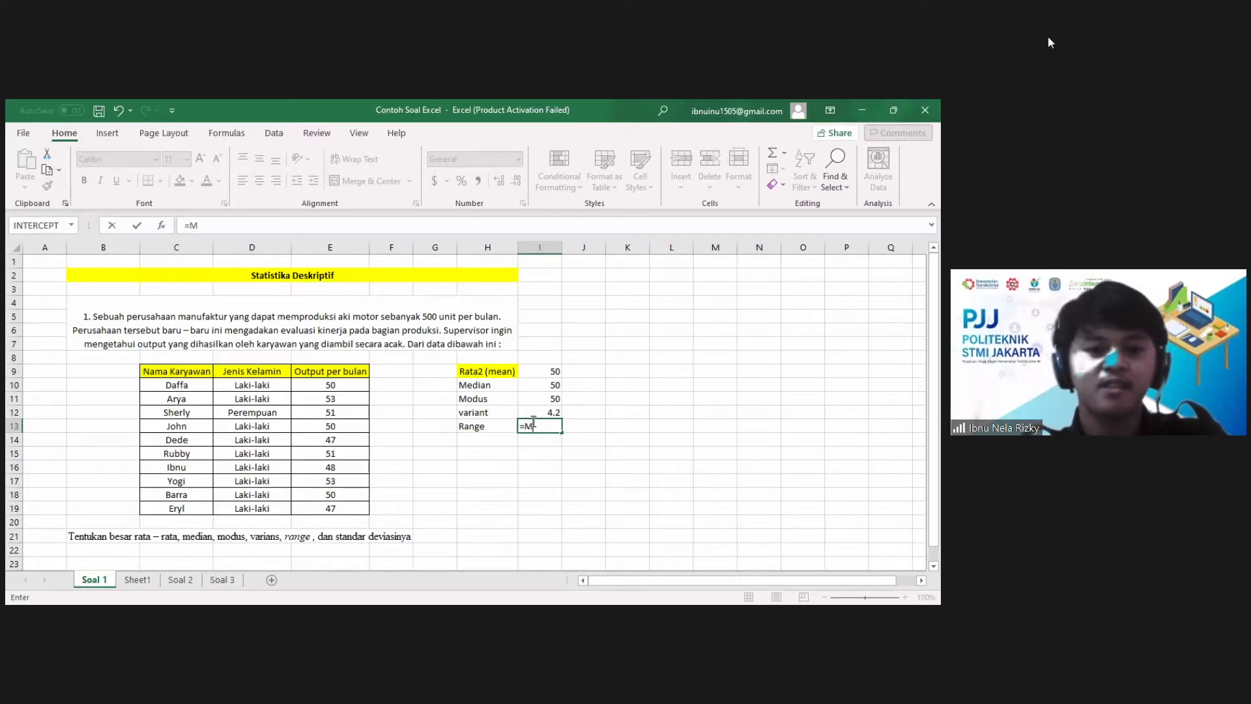
text(ax)
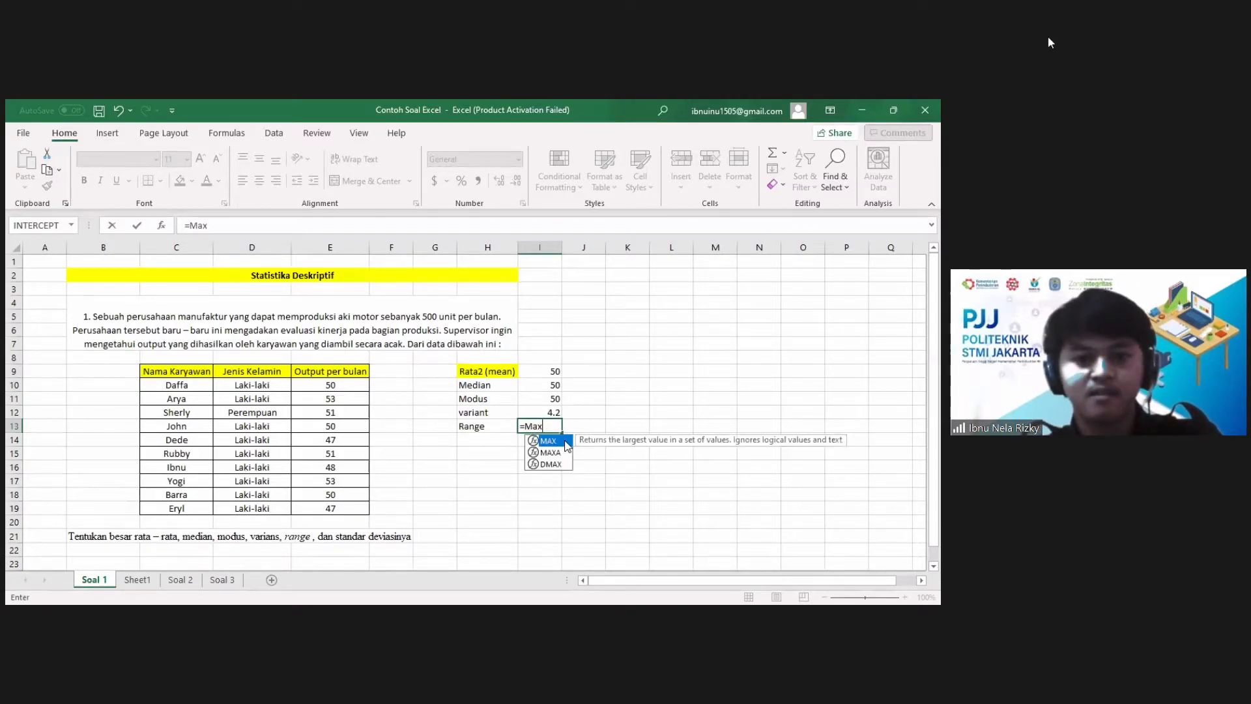
double_click(549, 441)
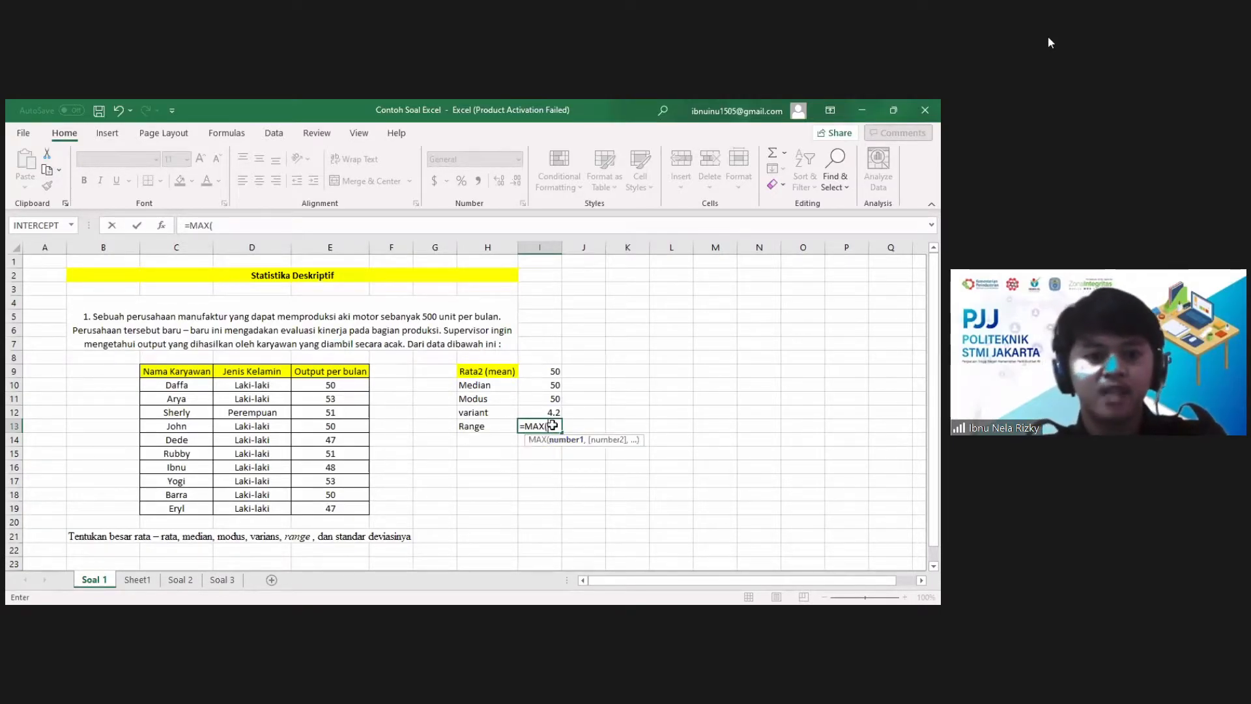
click(335, 385)
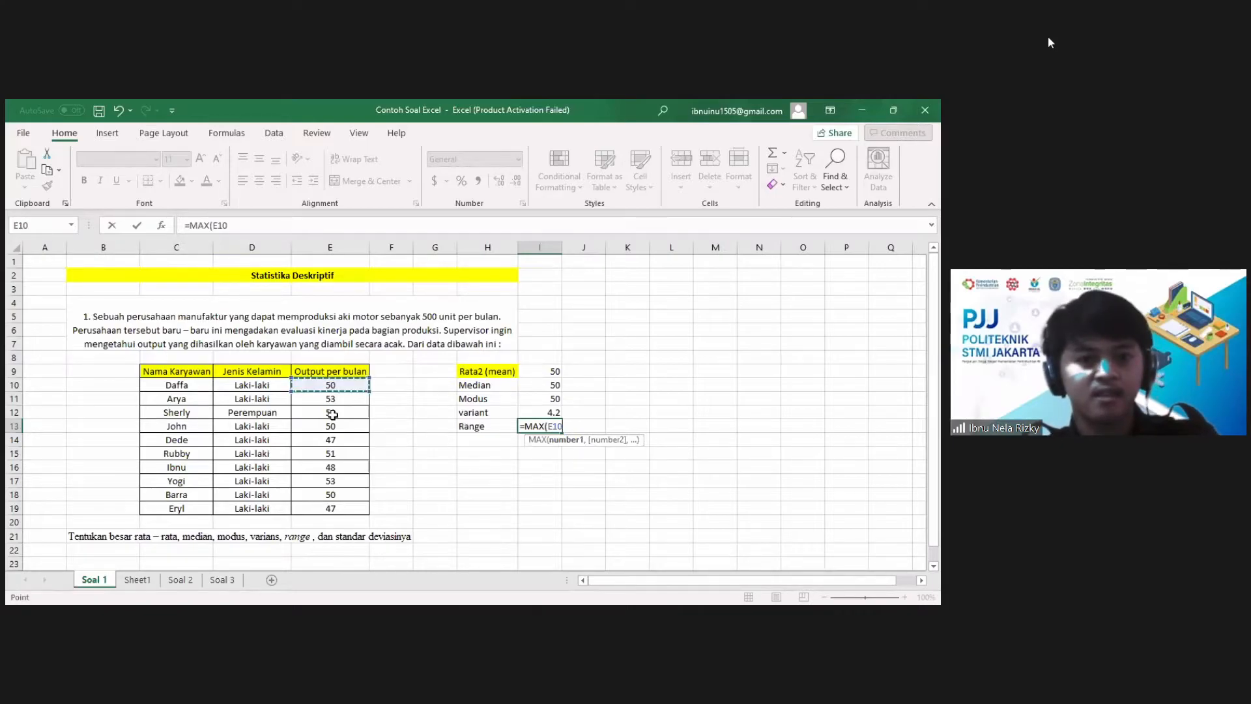
shift+click(339, 510)
text())
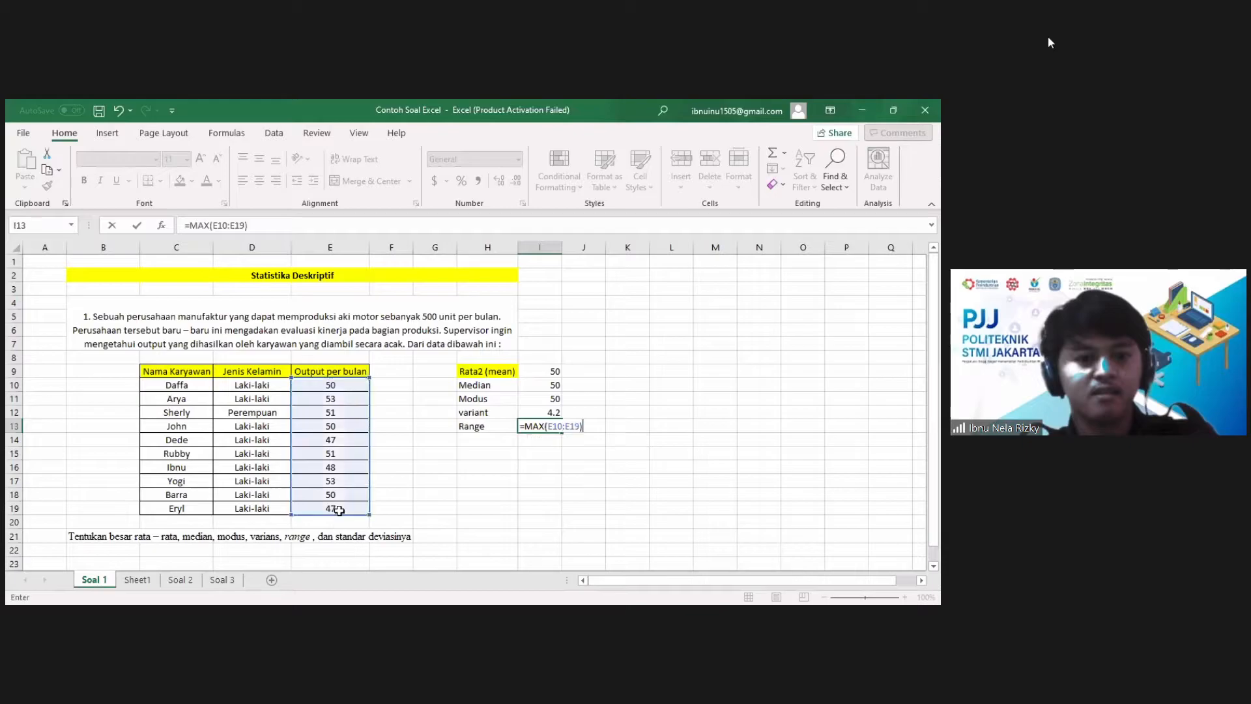
text(-)
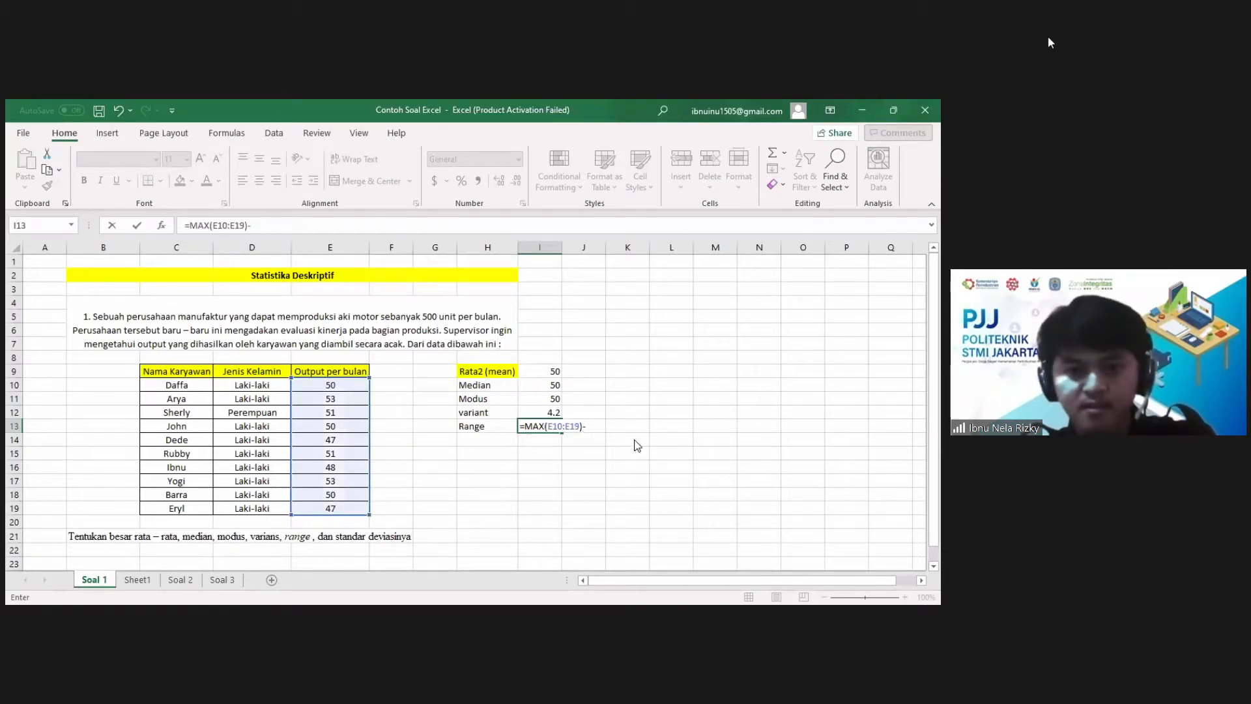
text(Min)
Step: Complete the range formula in I13 by subtracting the minimum, giving =MAX(E10:E19)-MIN(E10:E19), and review the entry
key(Tab)
drag(333, 389, 336, 509)
key(Return)
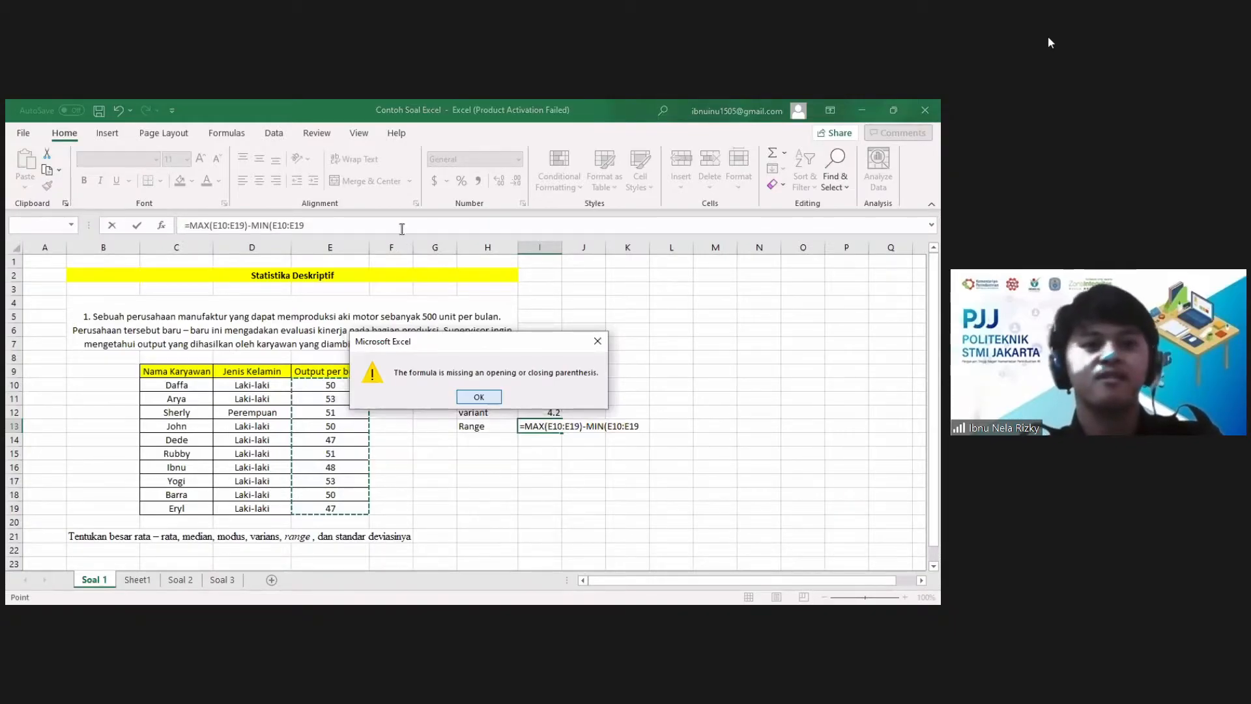
click(479, 396)
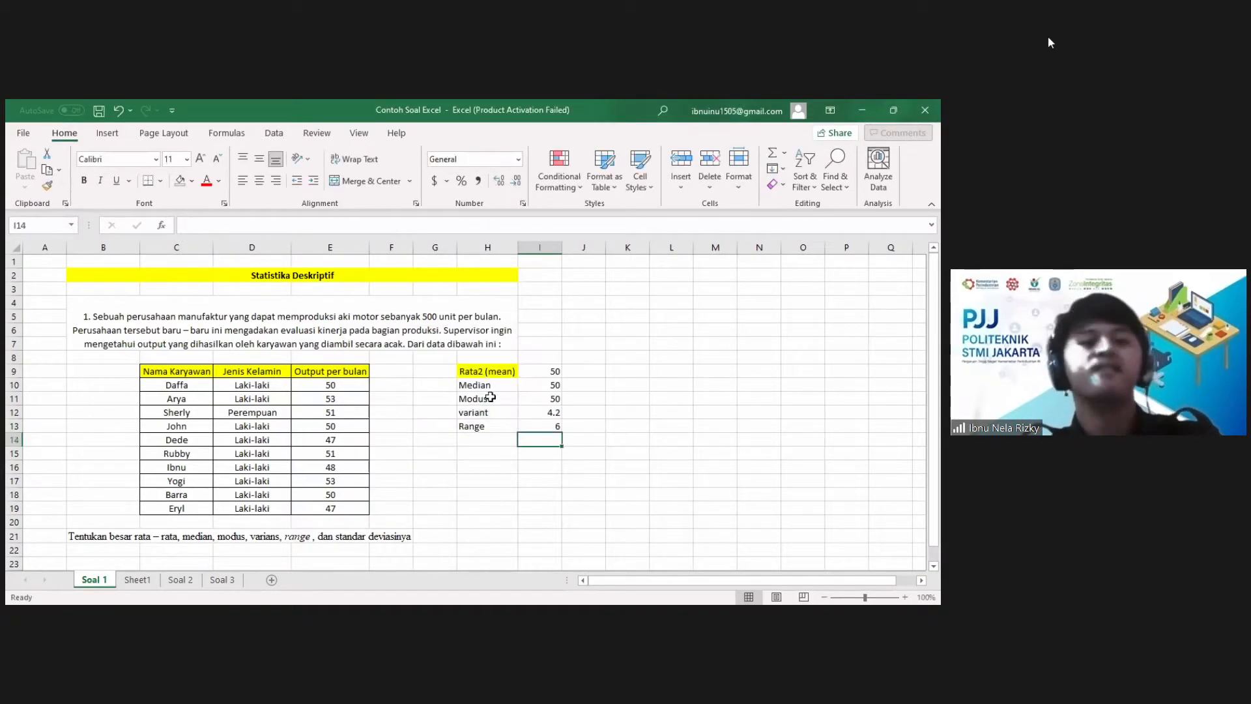
click(502, 426)
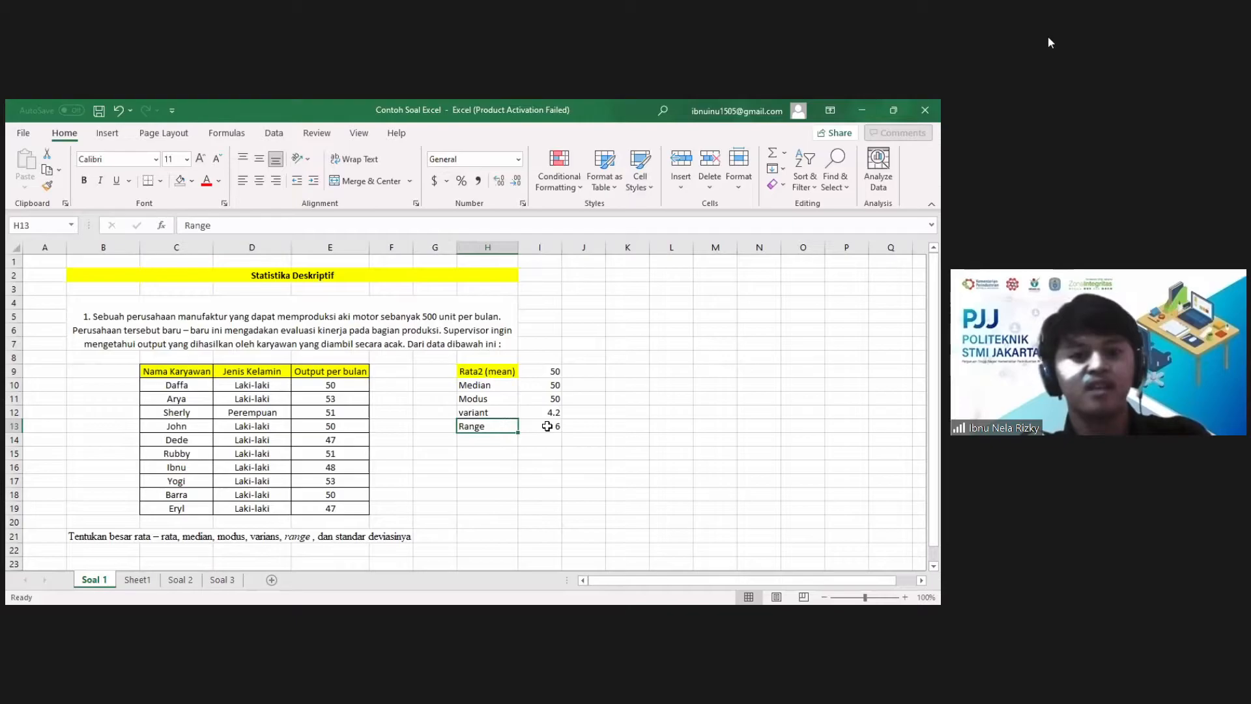
key(Right)
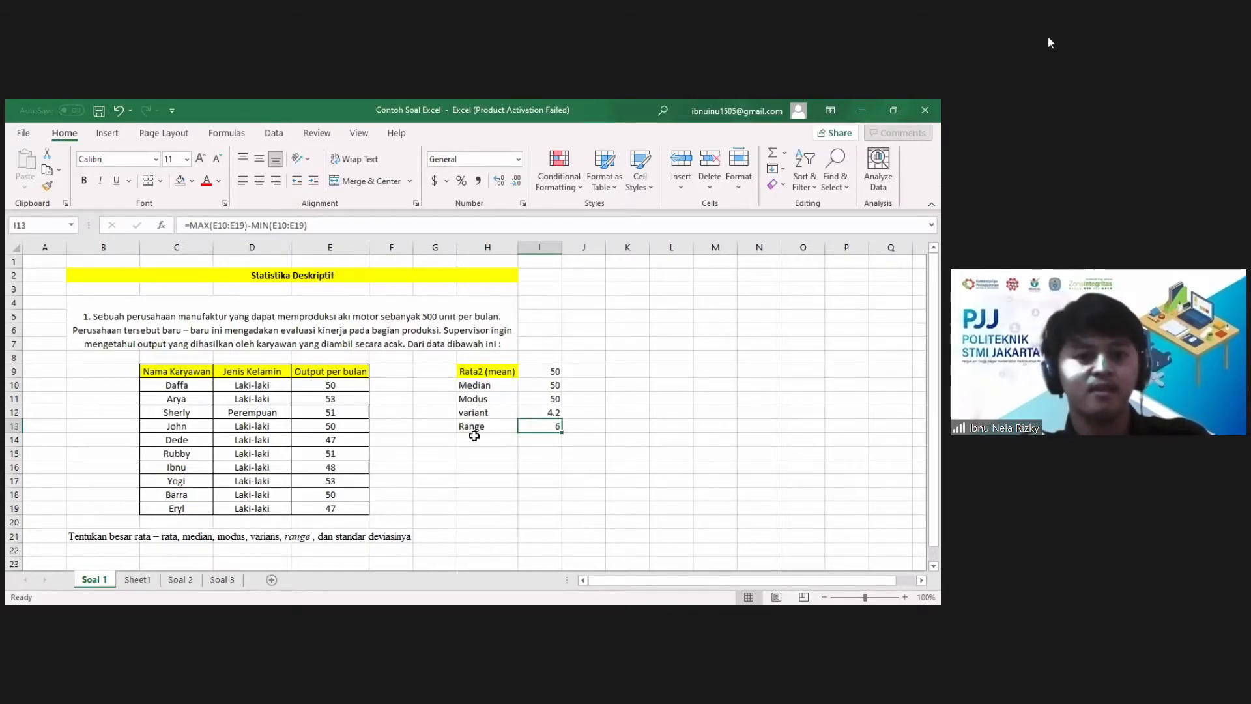
Step: Label cell H14 "standar deviasi" and calculate the population standard deviation of E10:E19 in I14 with STDEV.P
click(474, 435)
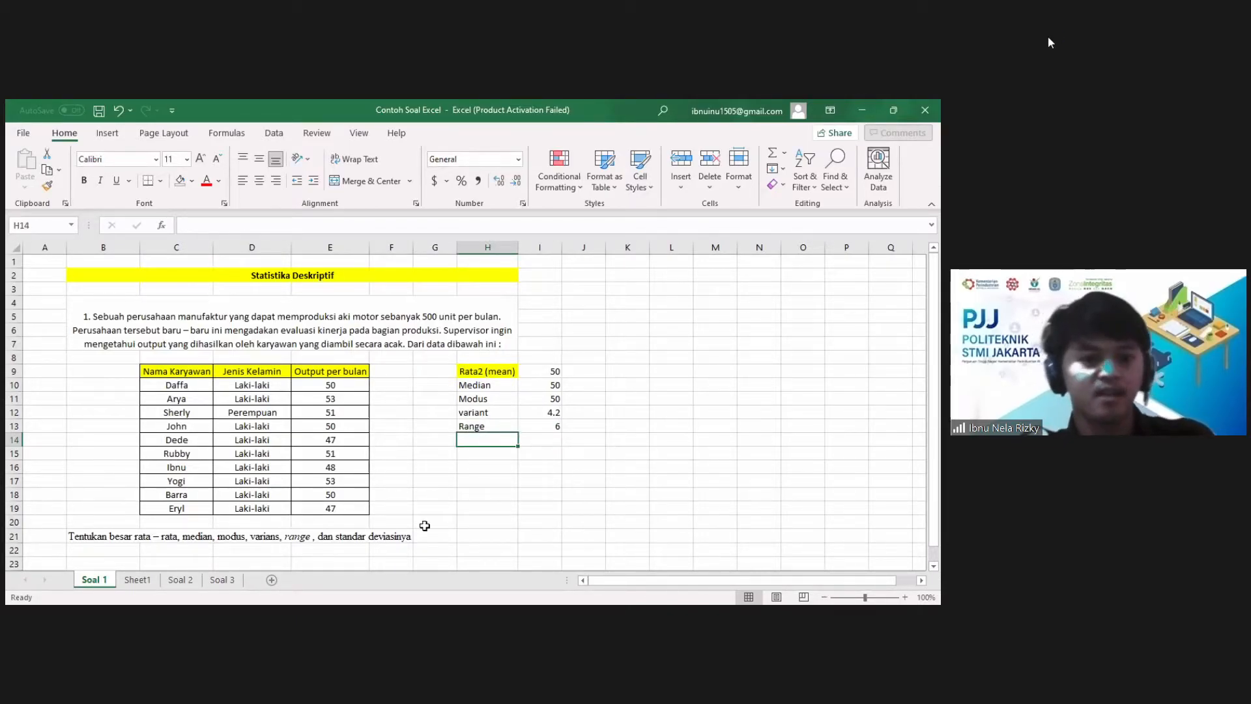
text(standar deviasi)
key(Right)
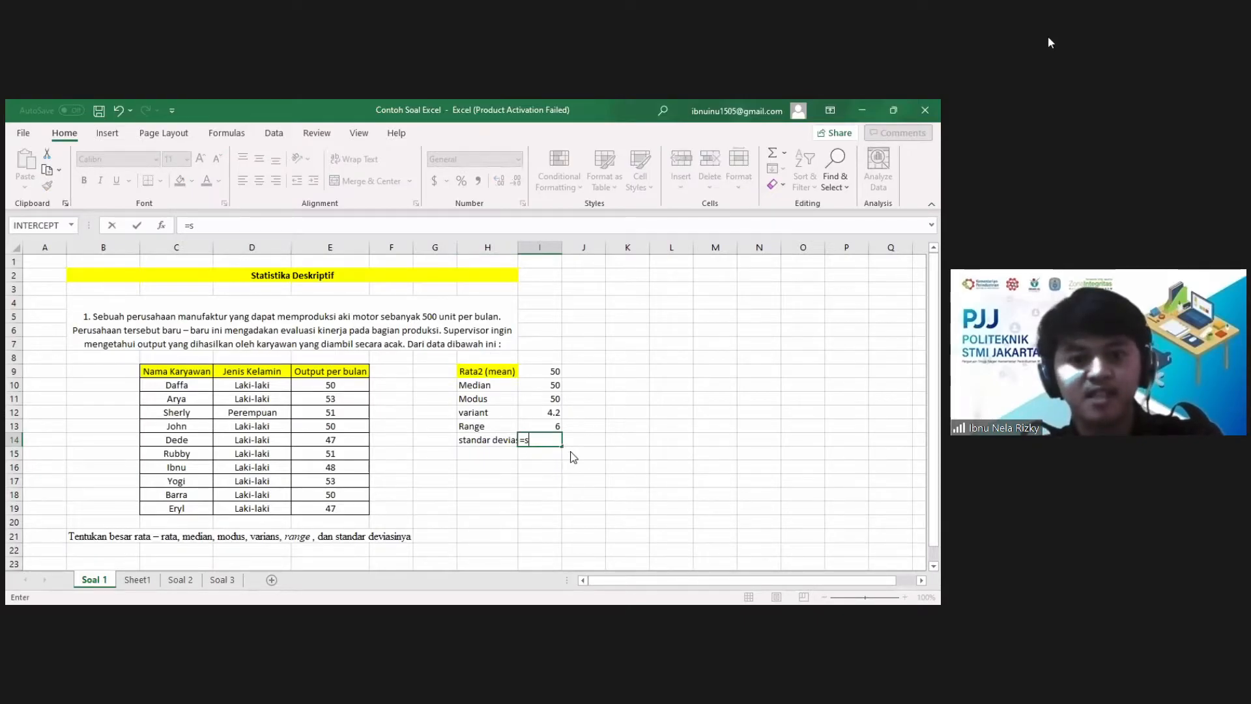
text(=stde)
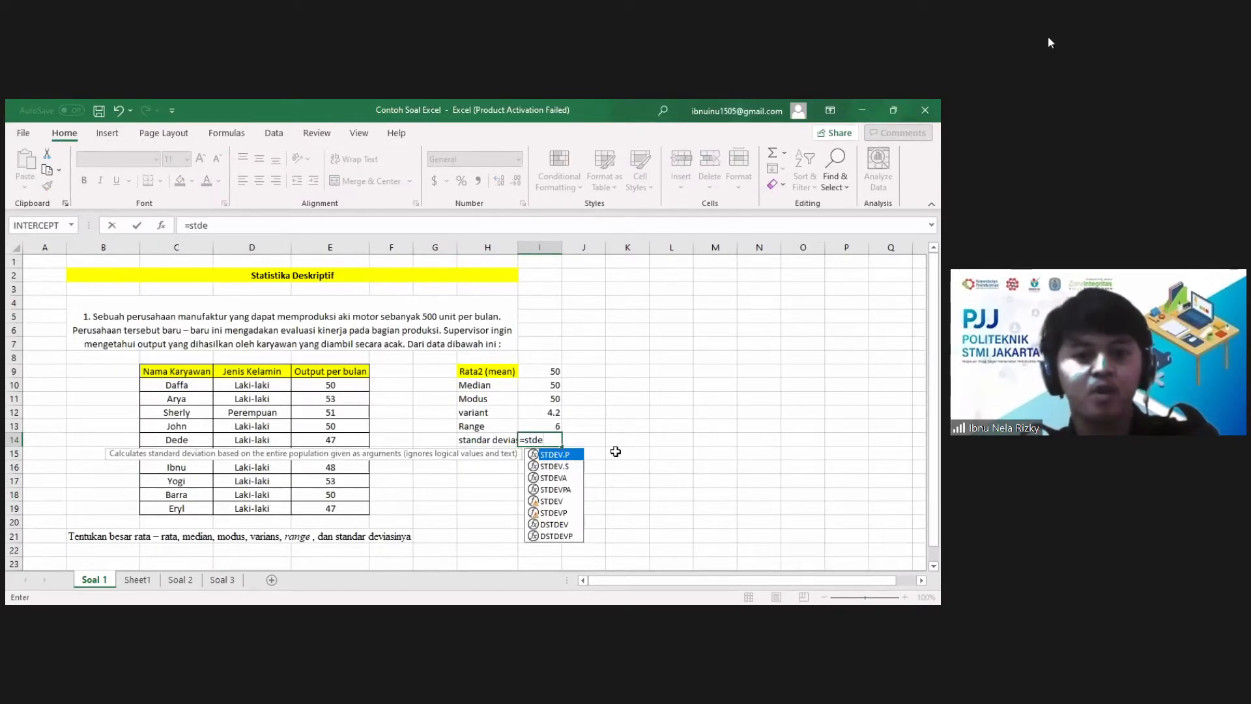
double_click(555, 456)
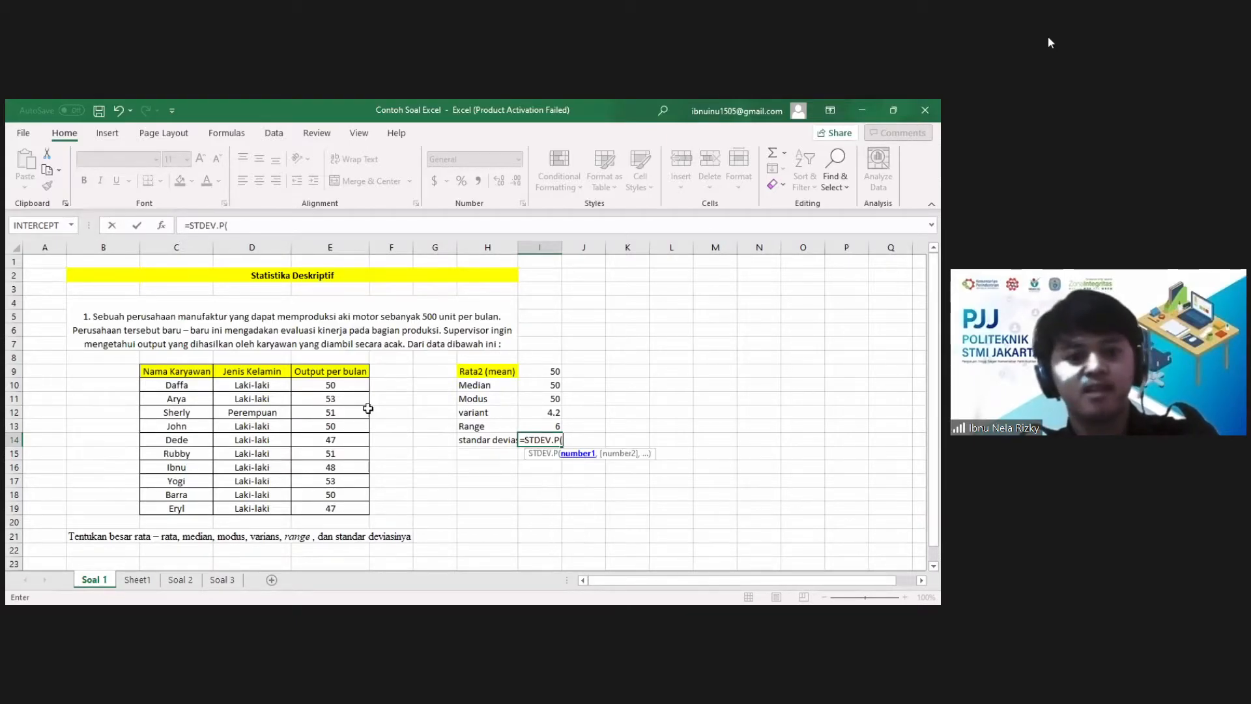
click(313, 386)
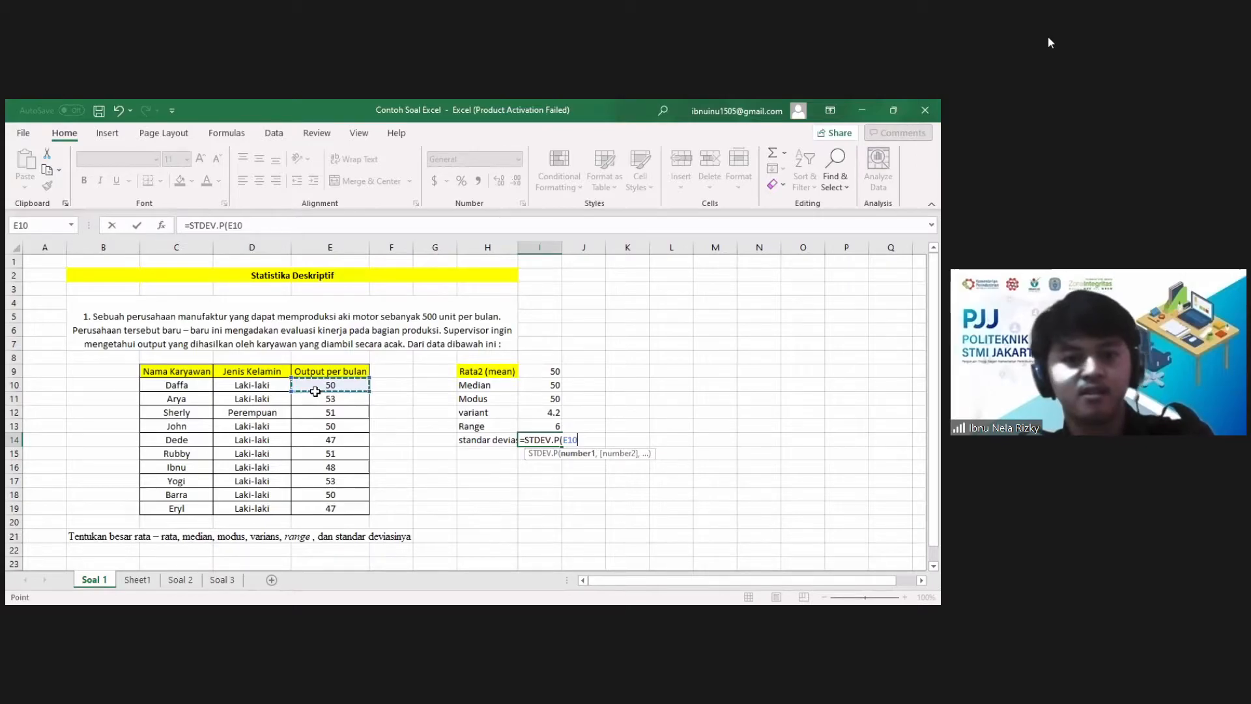
shift+click(329, 506)
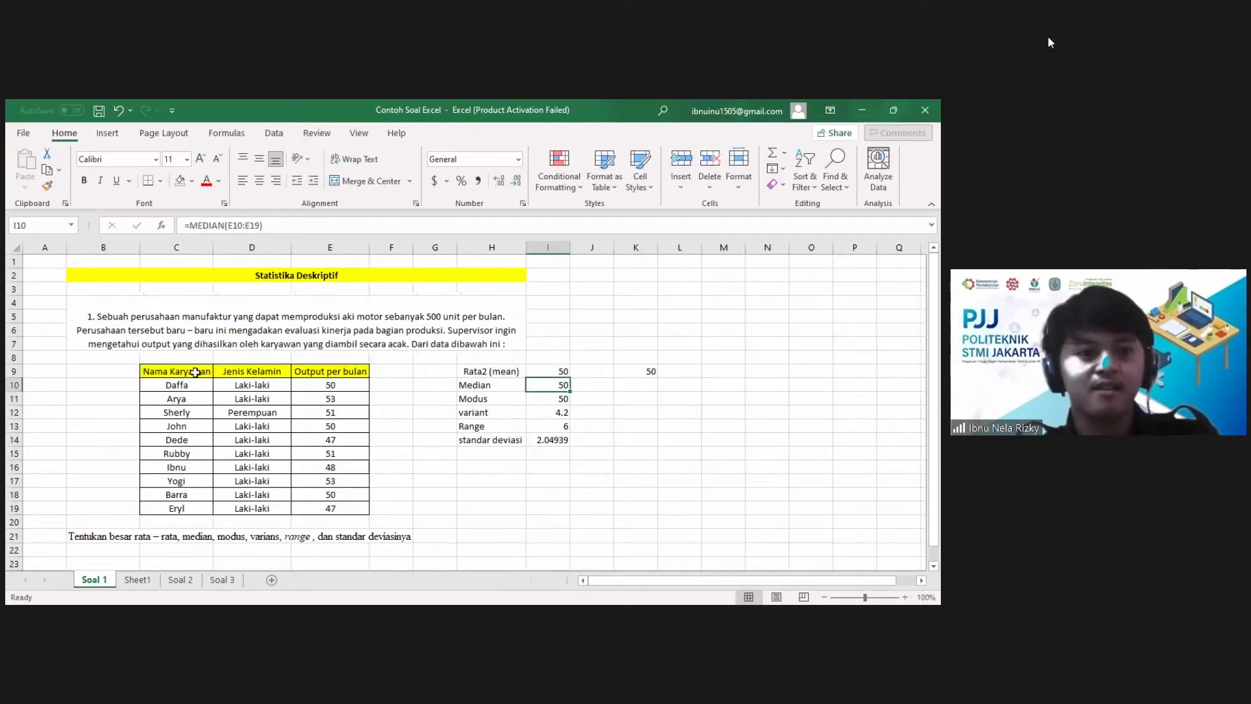
Step: Add filters to the header row of the employee table in C9:E19
drag(196, 372, 318, 502)
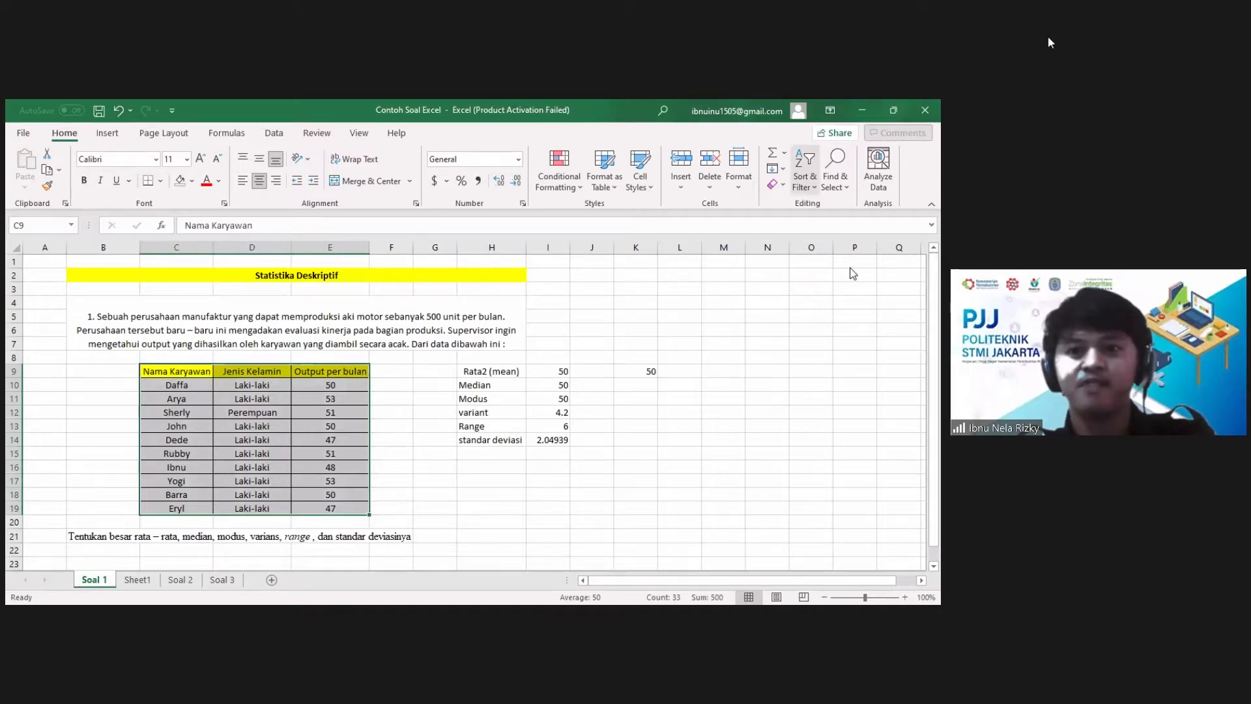
click(804, 171)
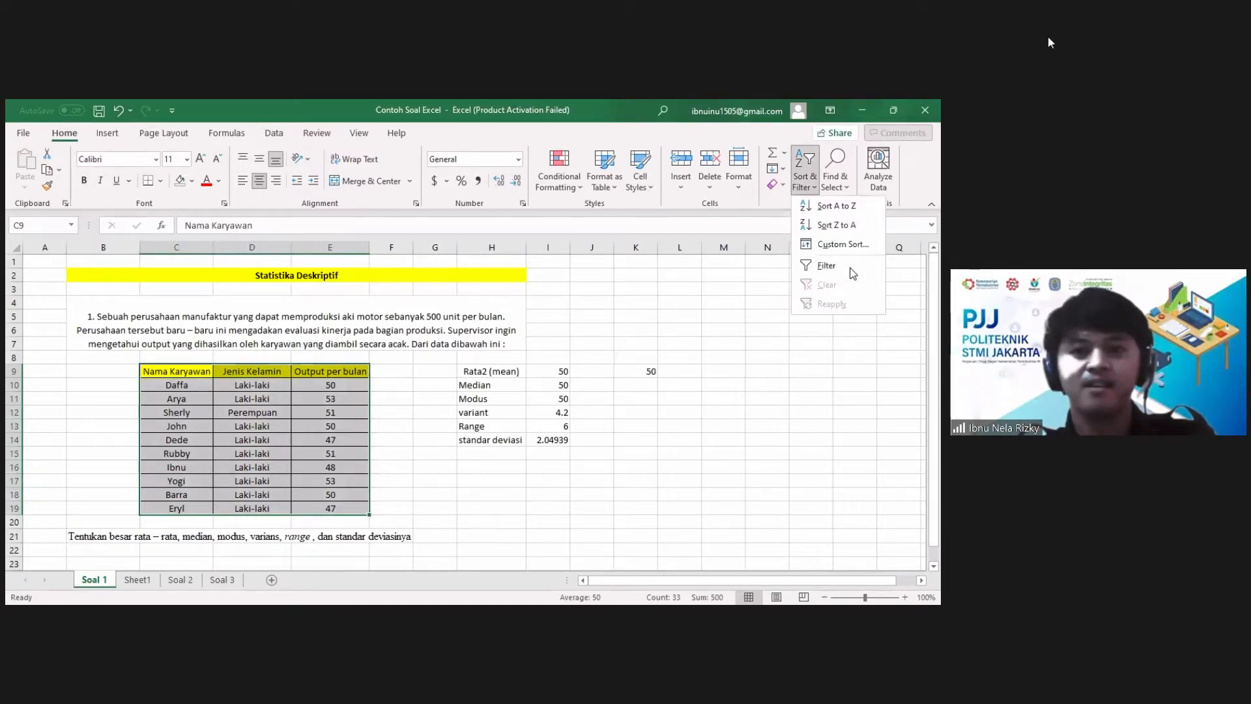
click(851, 271)
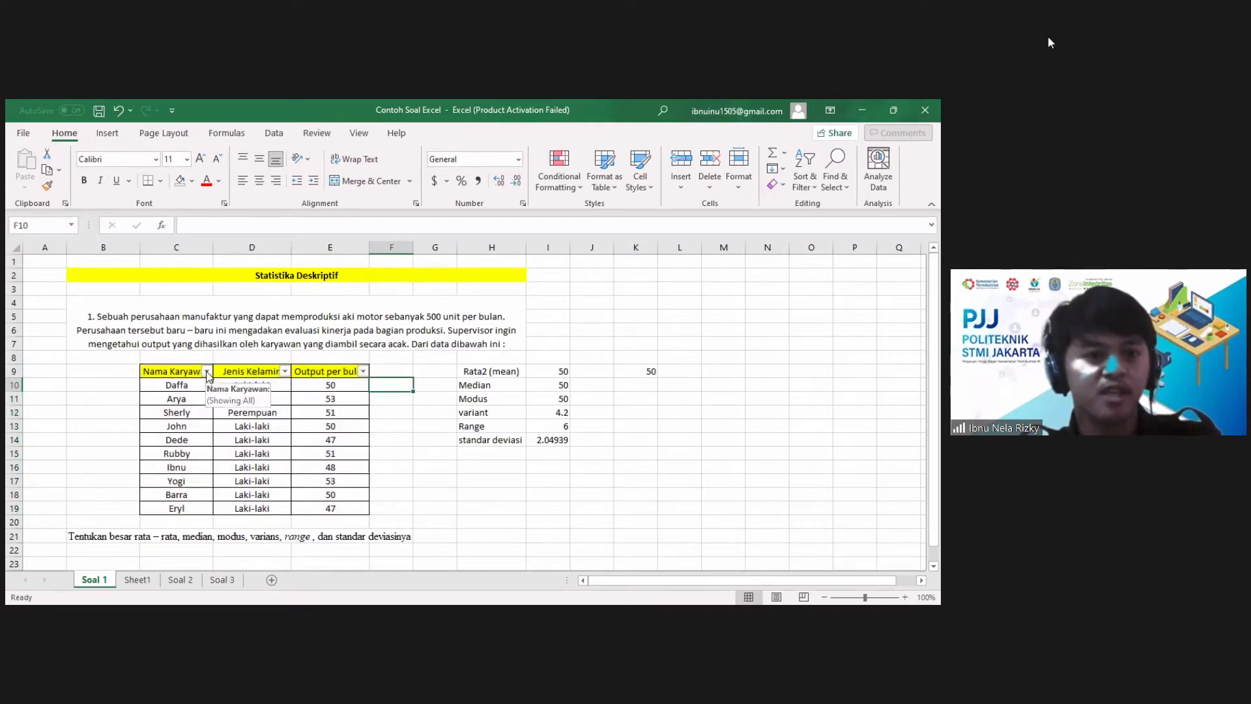
Step: Sort the employee table by Nama Karyawan from A to Z and open the sort and filter options for Output per bulan
click(116, 317)
click(287, 370)
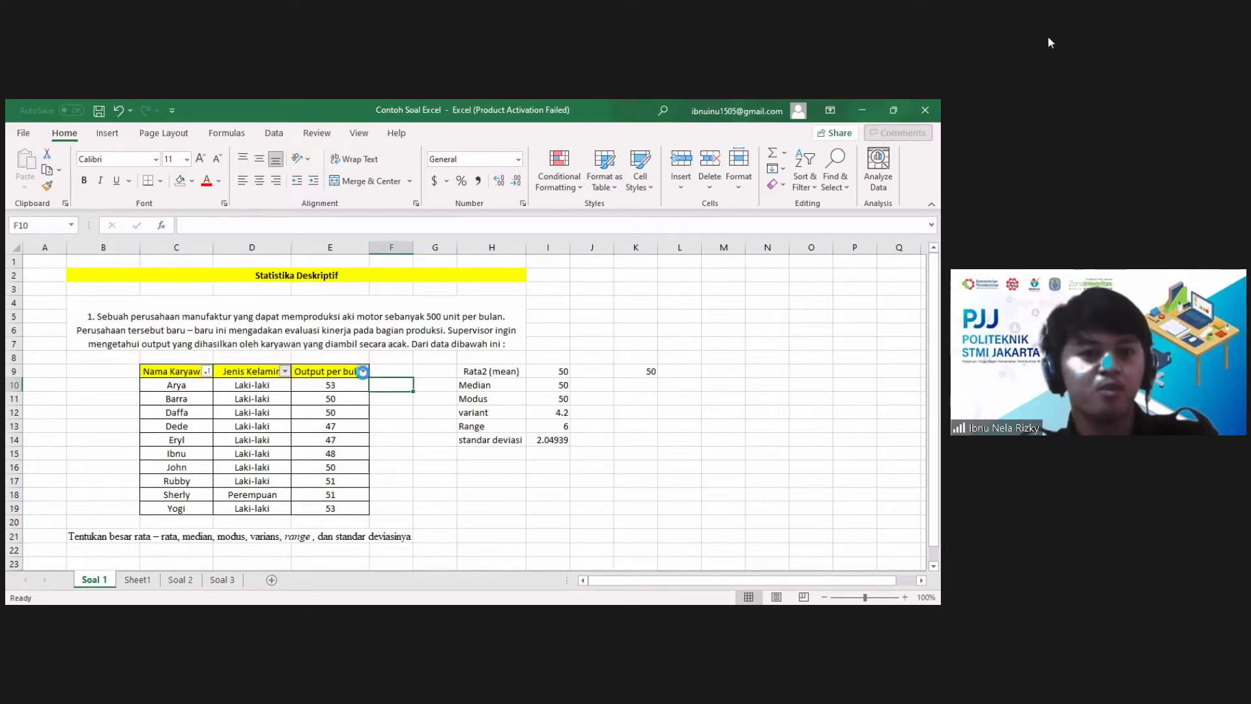
click(363, 370)
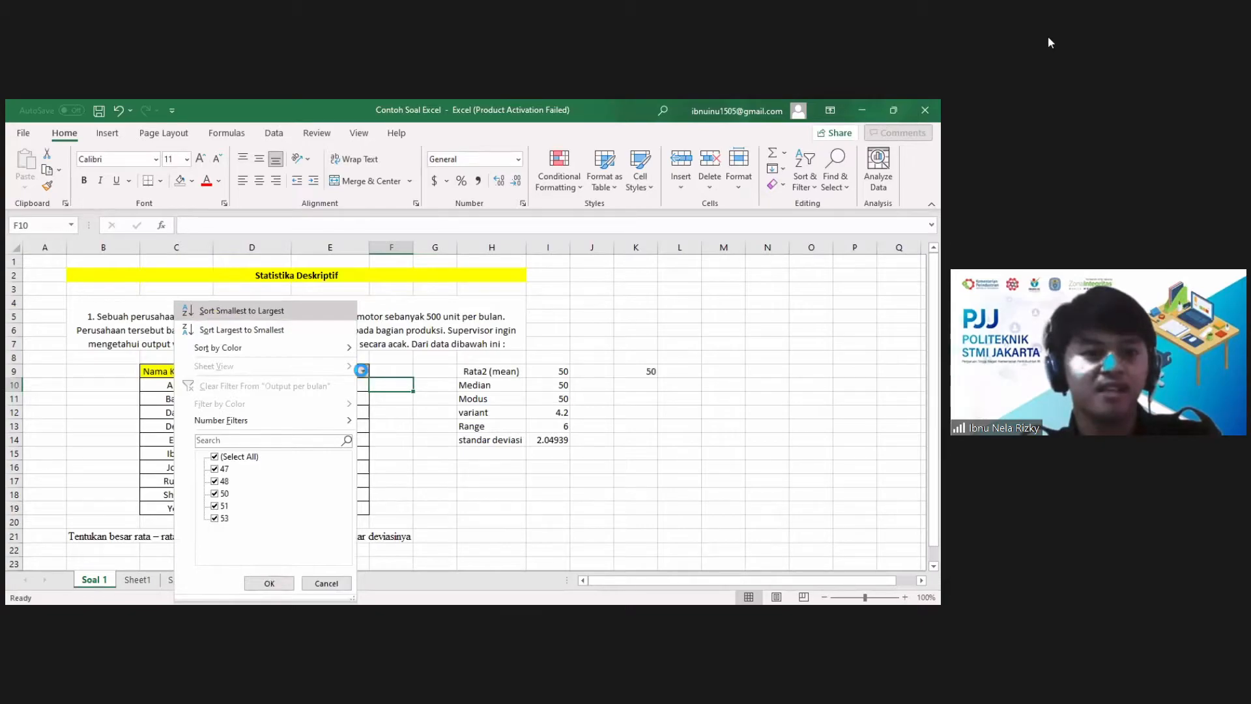
key(Return)
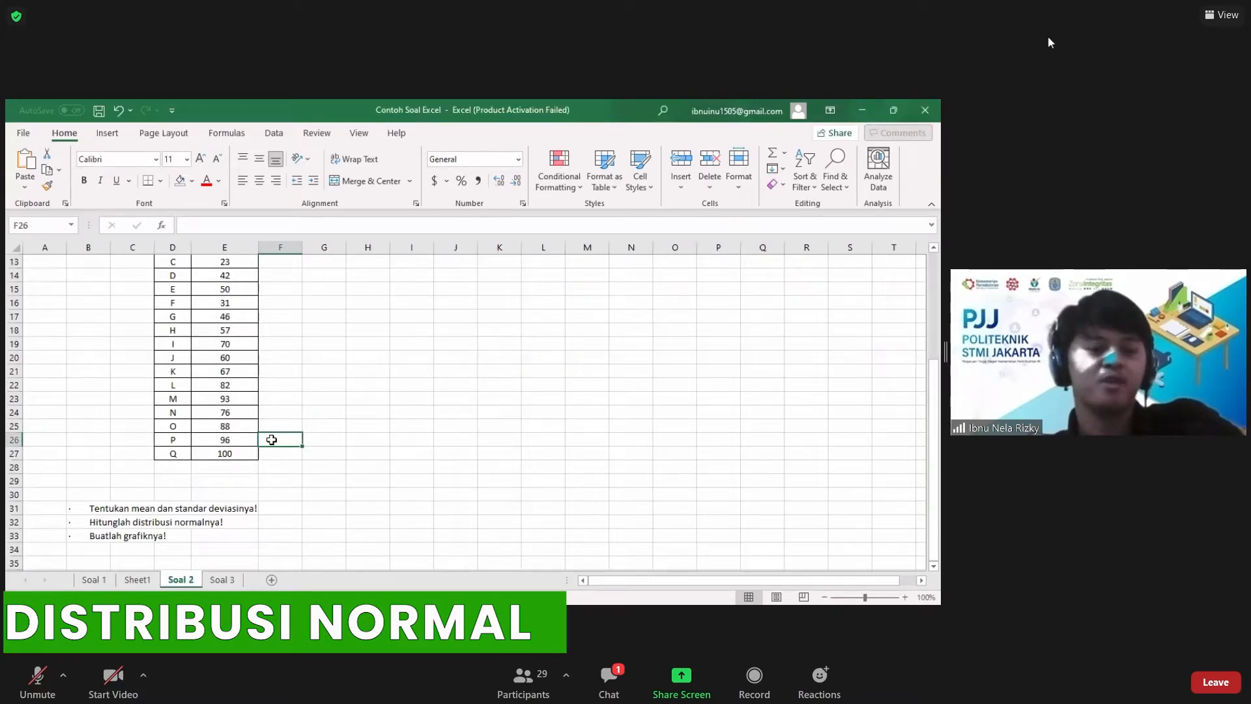
Step: Examine the Distribusi Normal problem statement and the Gudang and Daya Tampung table on the Soal 2 sheet
scroll(197, 273, up, 4)
click(197, 272)
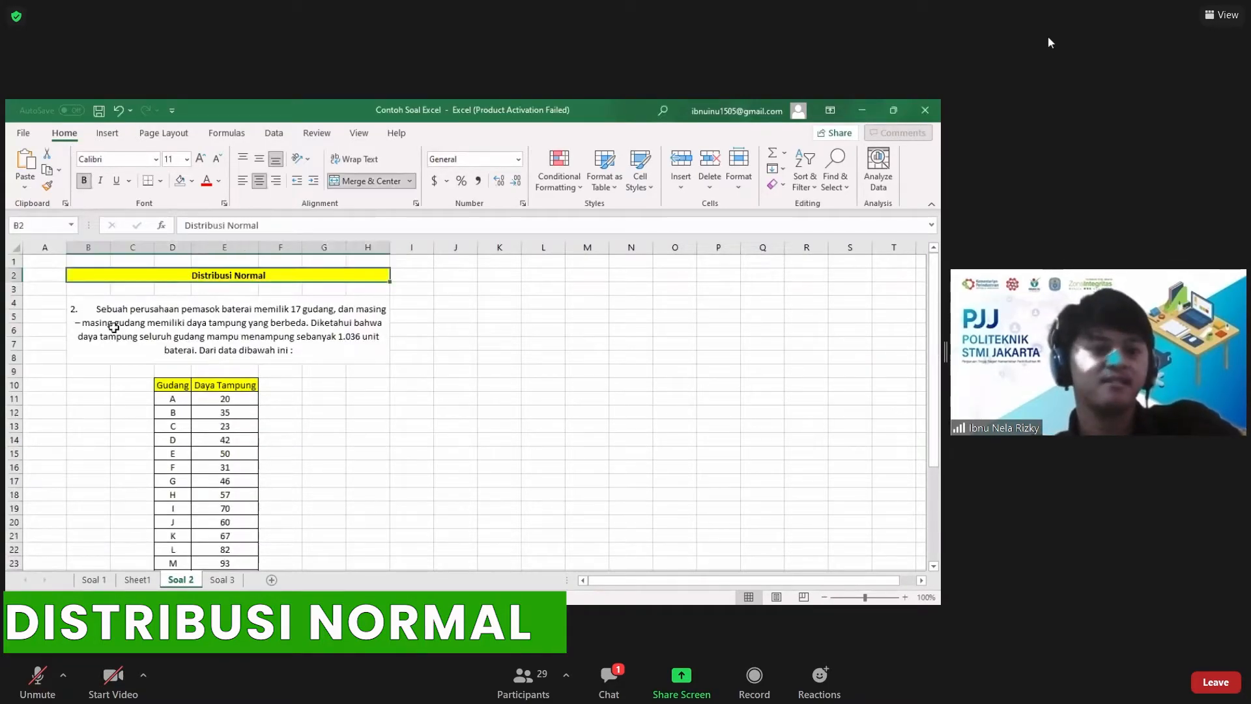
click(280, 300)
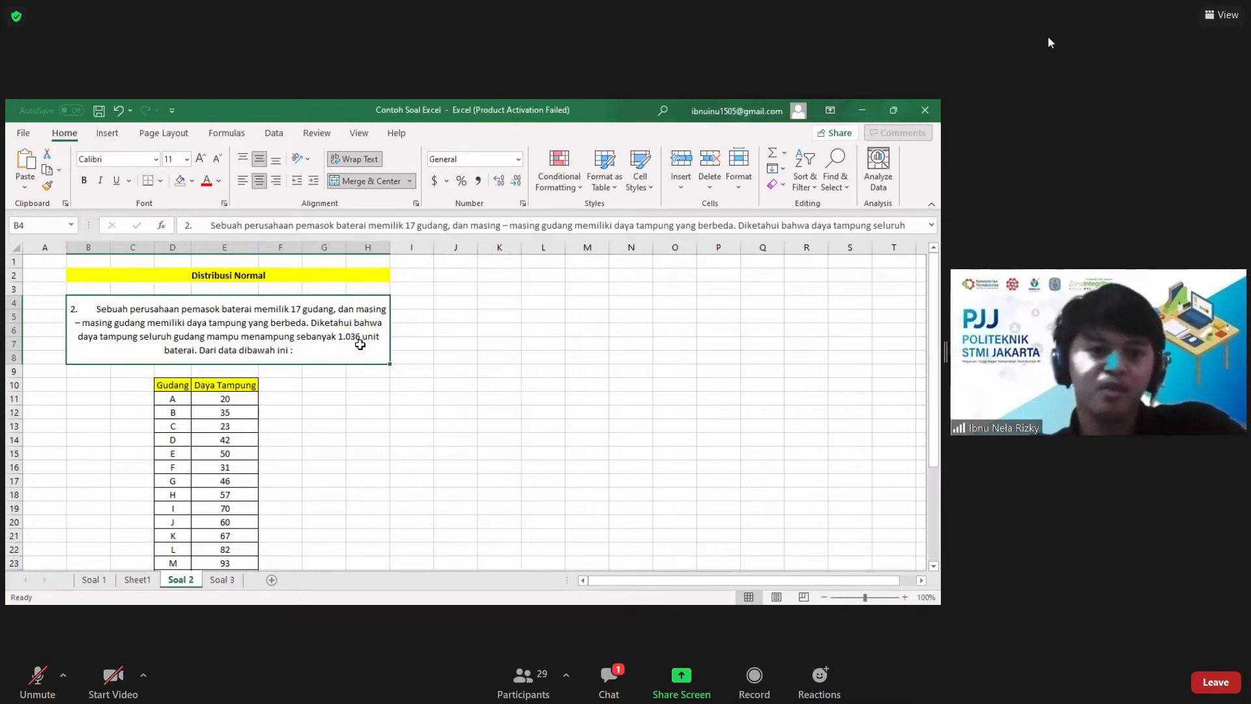
click(327, 391)
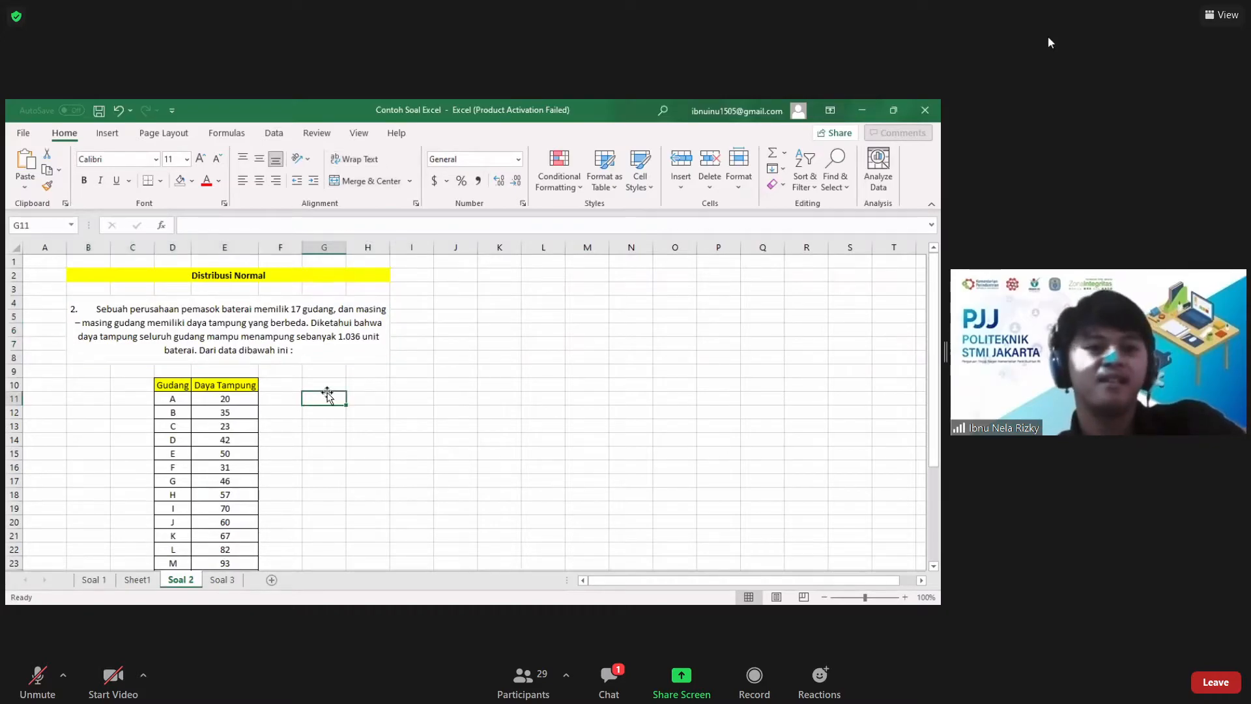
Step: Examine the Daya Tampung values and the three tasks on mean, standard deviation, normal distribution and chart below the table
scroll(327, 394, down, 1)
scroll(206, 352, down, 2)
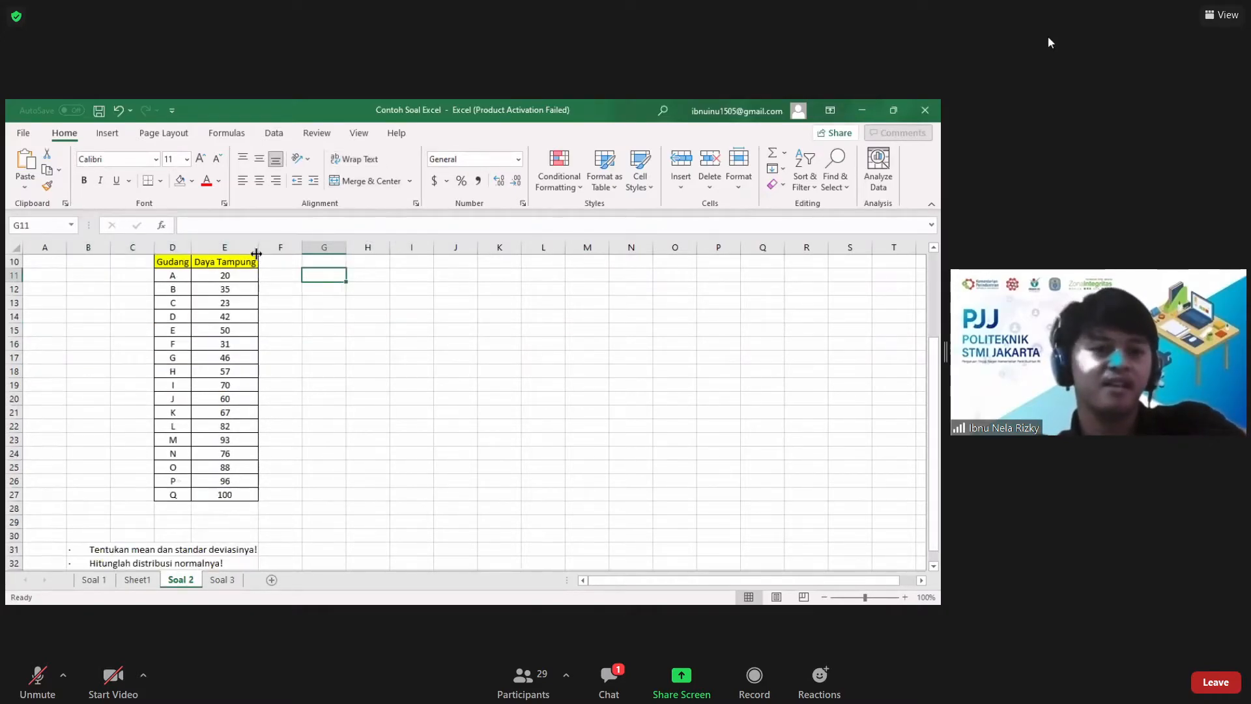
click(242, 280)
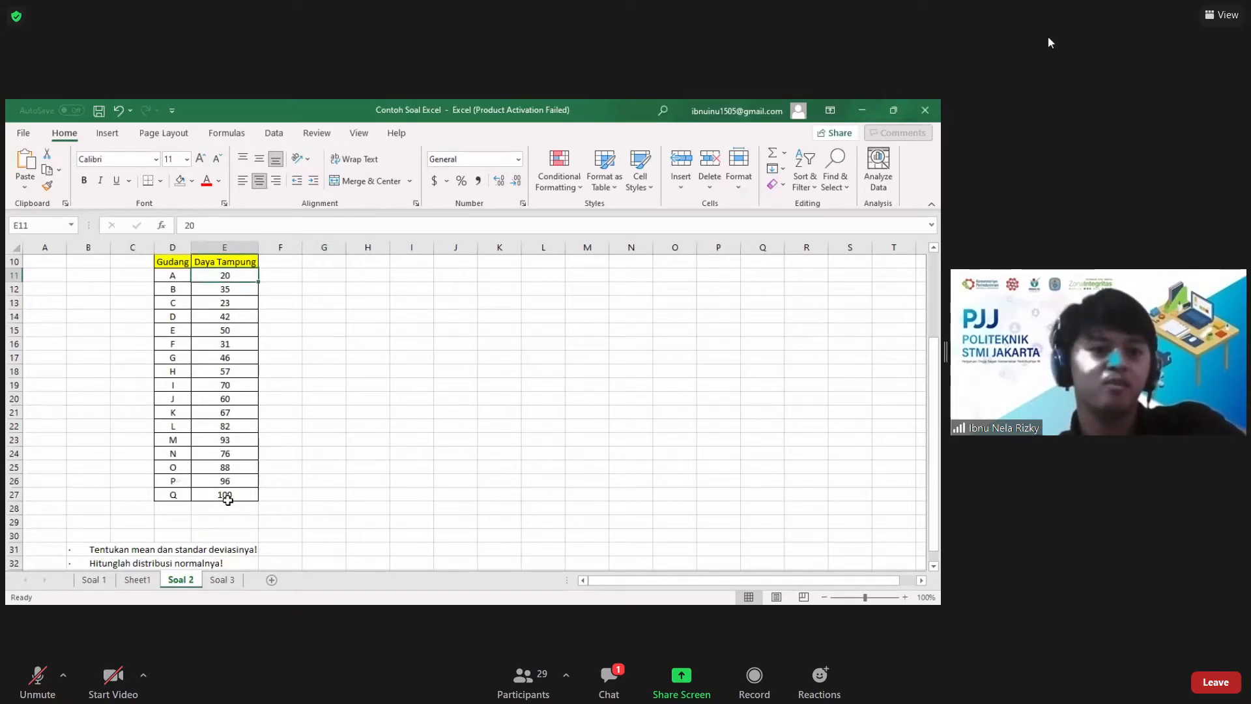
click(325, 488)
scroll(325, 490, down, 1)
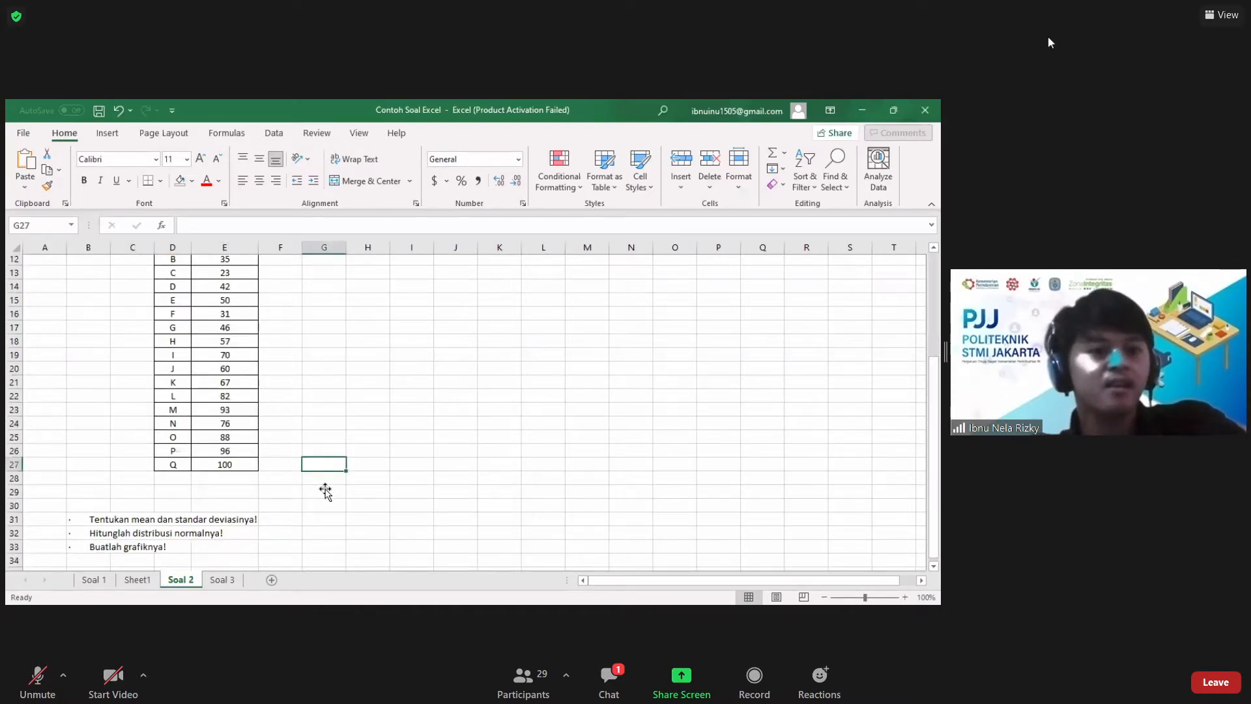
scroll(154, 508, down, 1)
click(112, 509)
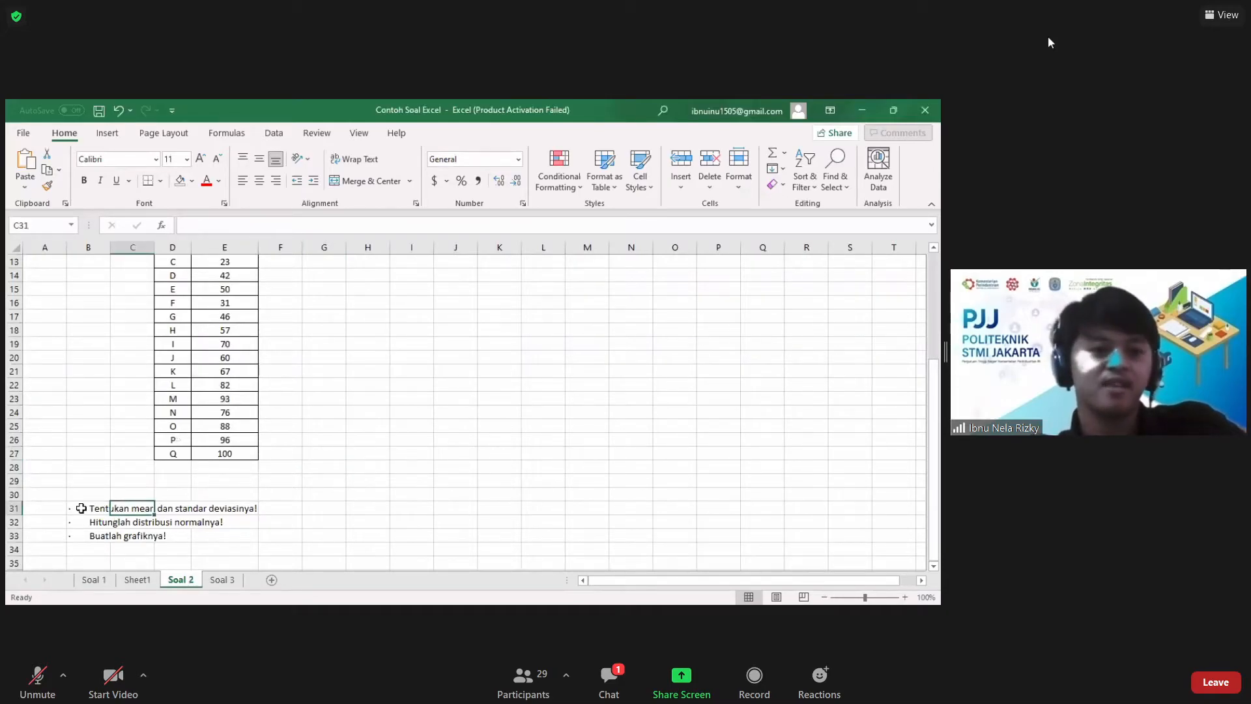
key(Right)
key(Down)
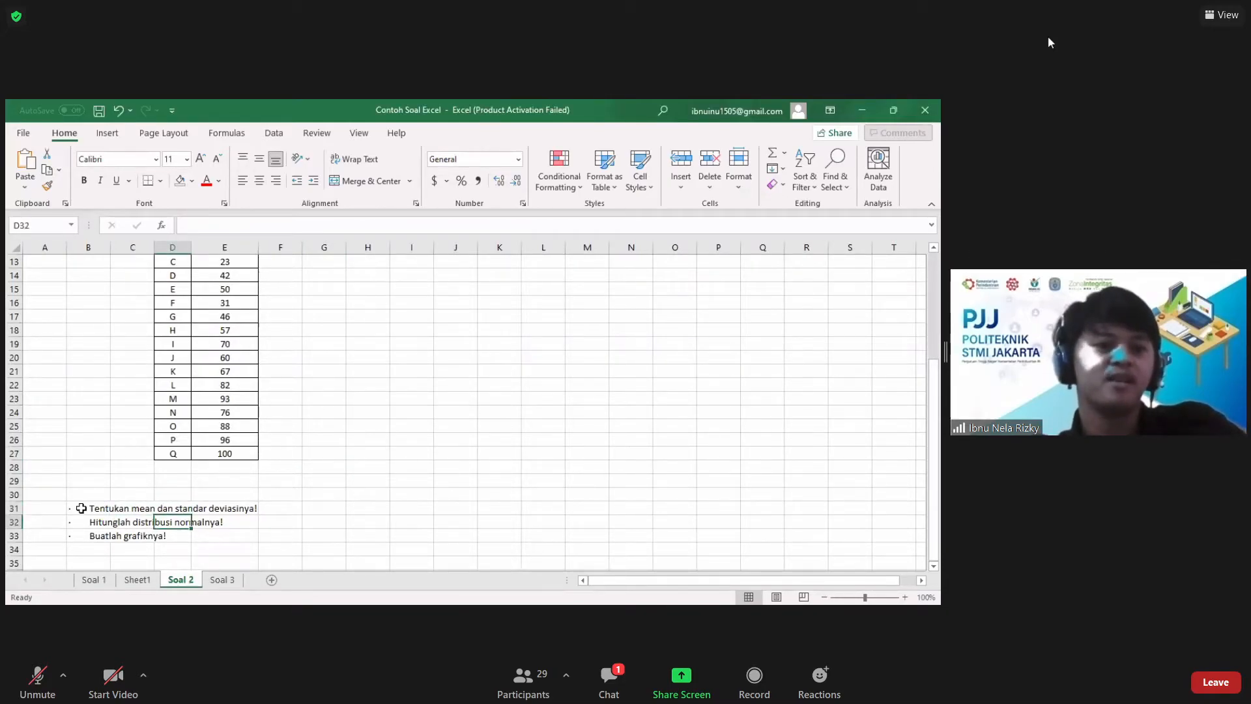
key(Down)
key(Left)
key(Left)
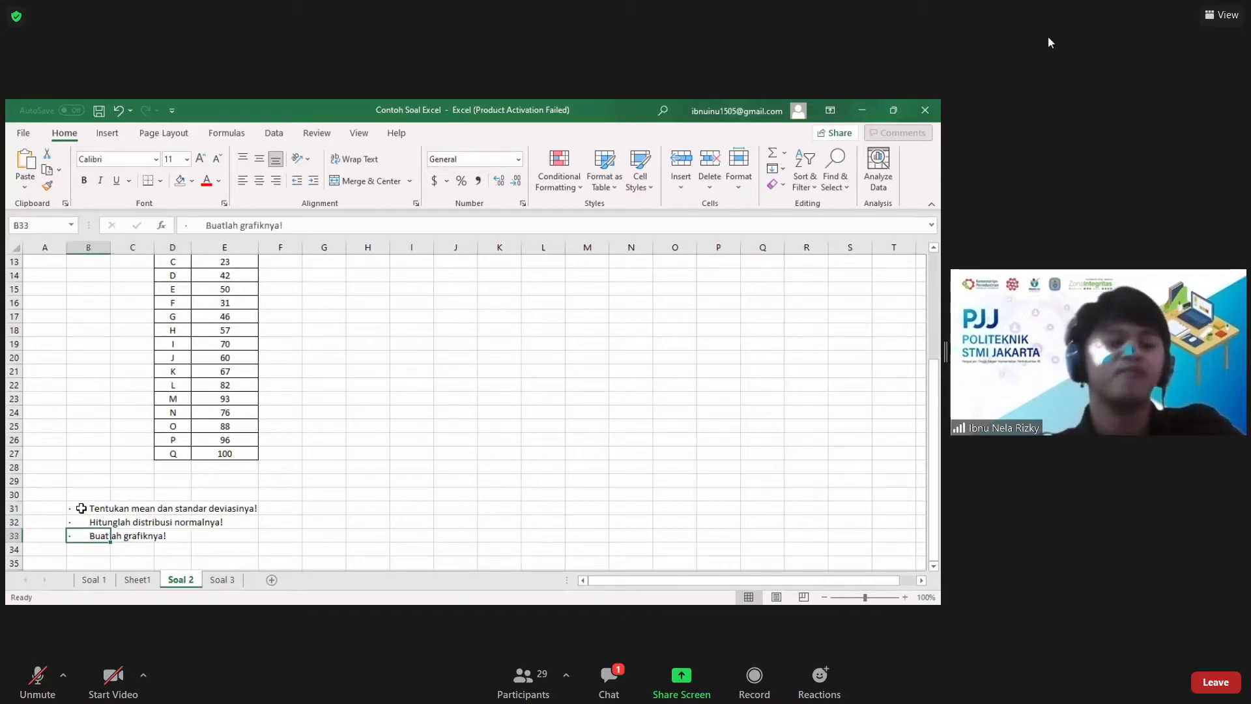
key(Up)
key(Right)
key(Right)
Step: Label cell G10 "Rata2" and calculate the average of E11:E27 in H10 with AVERAGE
scroll(344, 372, up, 4)
click(344, 372)
text(=)
key(BackSpace)
text(Rata)
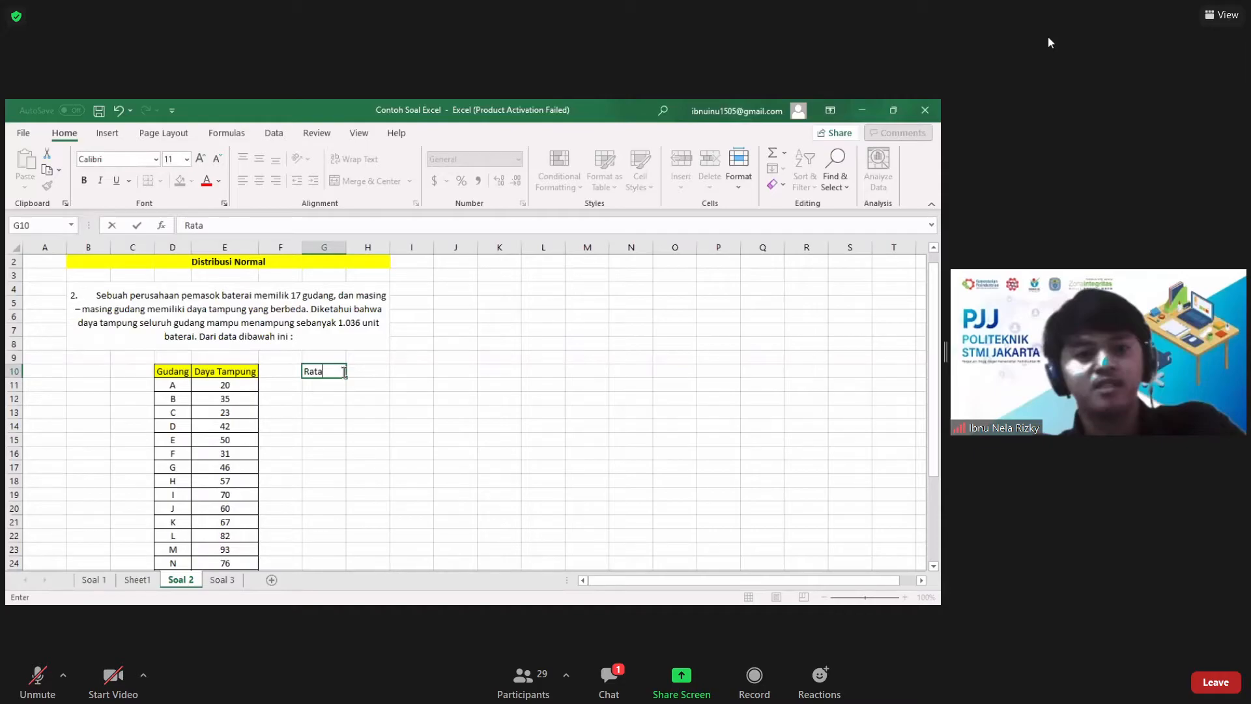
text(2)
key(Tab)
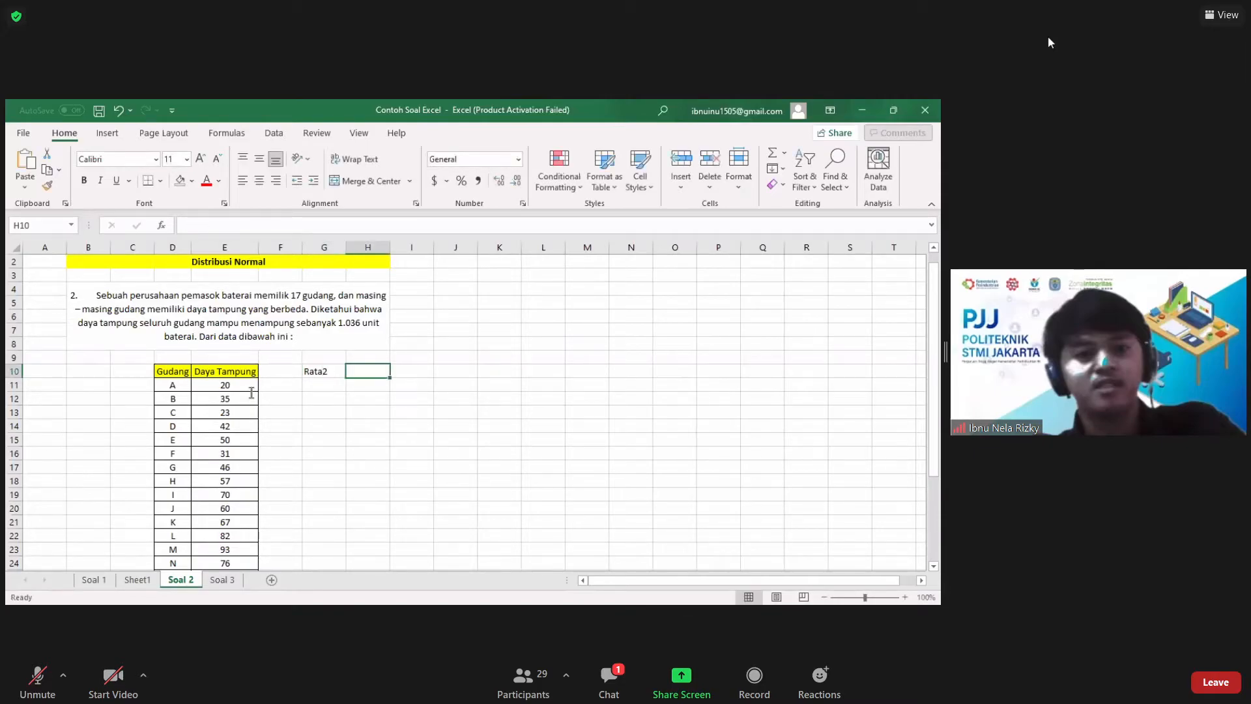
text(=ave)
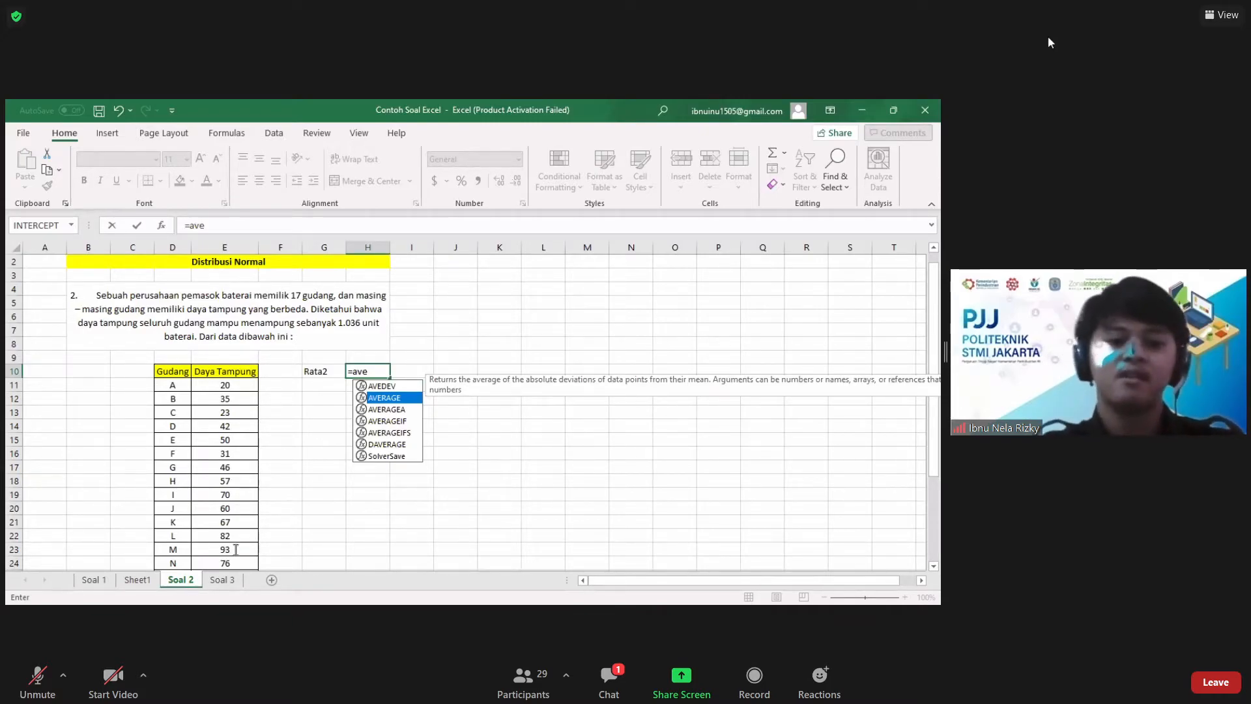
key(Tab)
drag(225, 385, 236, 549)
text())
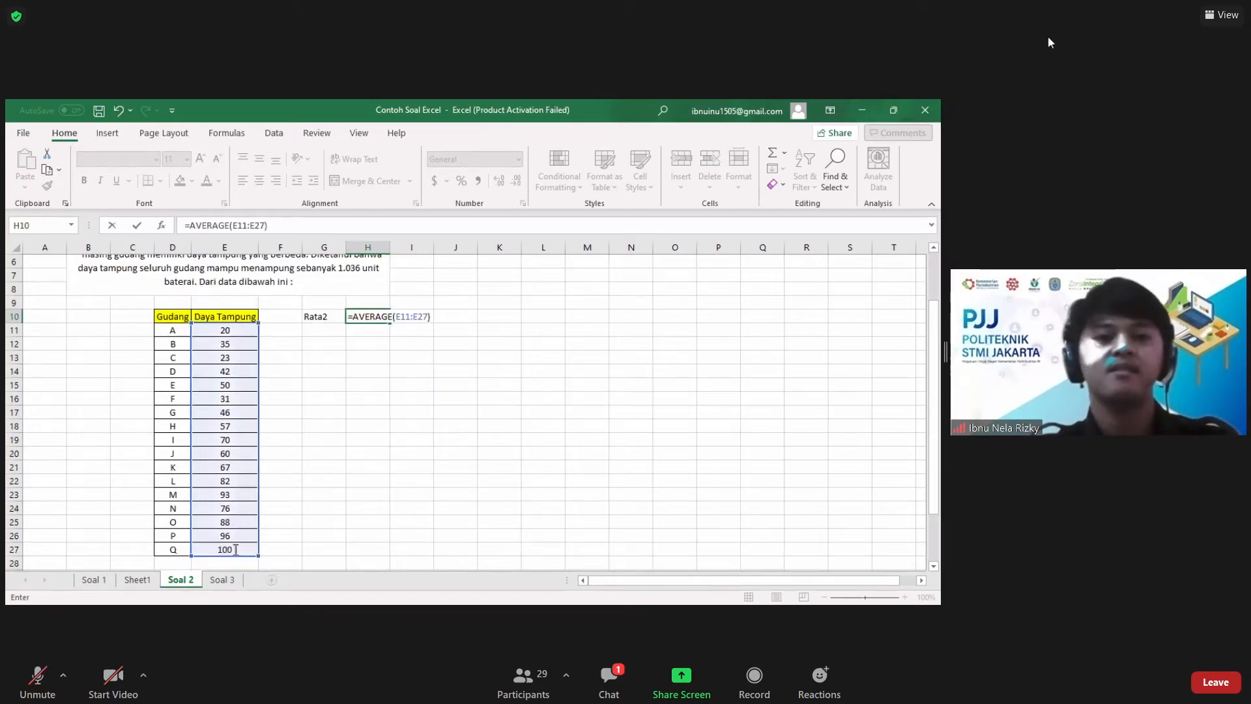
key(Return)
click(437, 412)
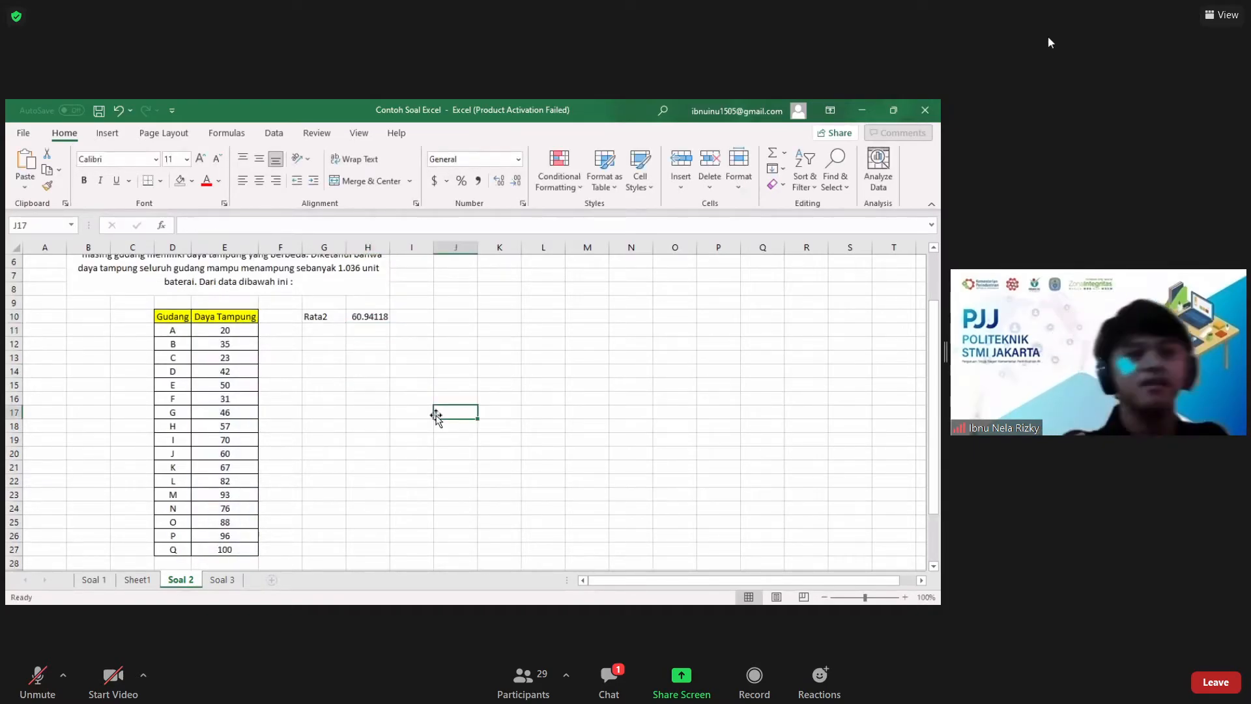
Step: Add filters to the warehouse table in D10:E27 and sort it by Daya Tampung from smallest to largest
click(172, 319)
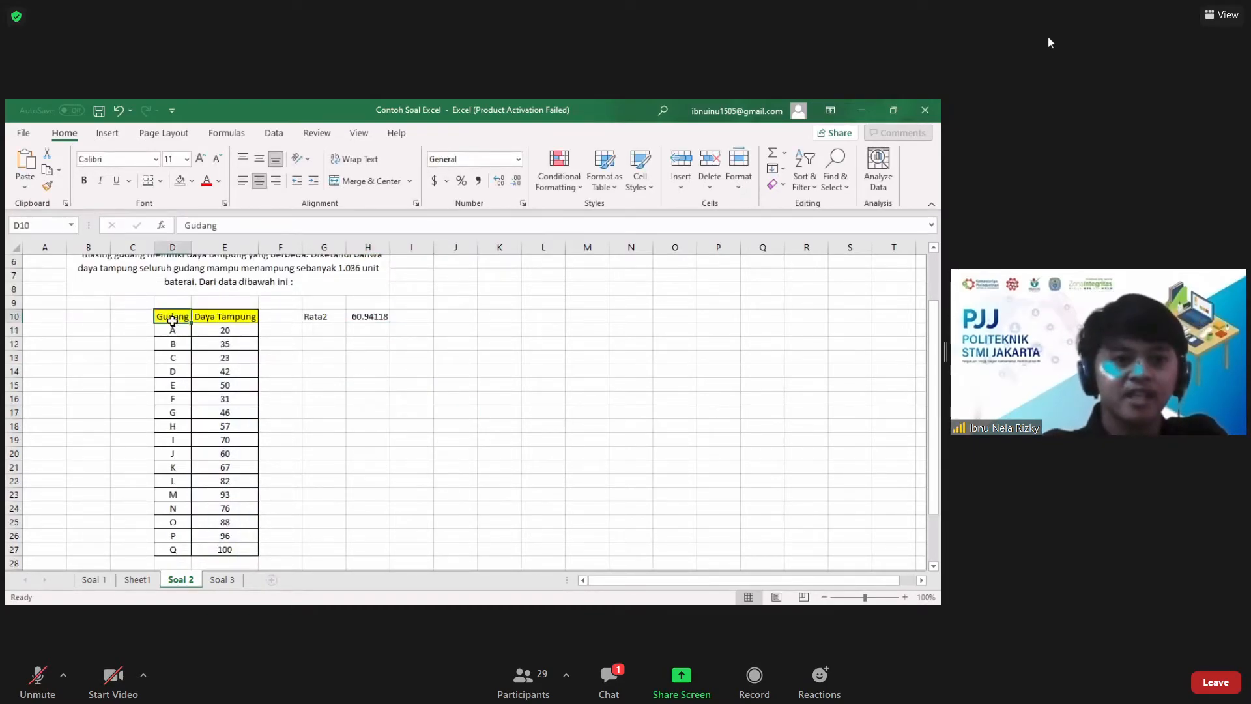
drag(173, 321, 232, 583)
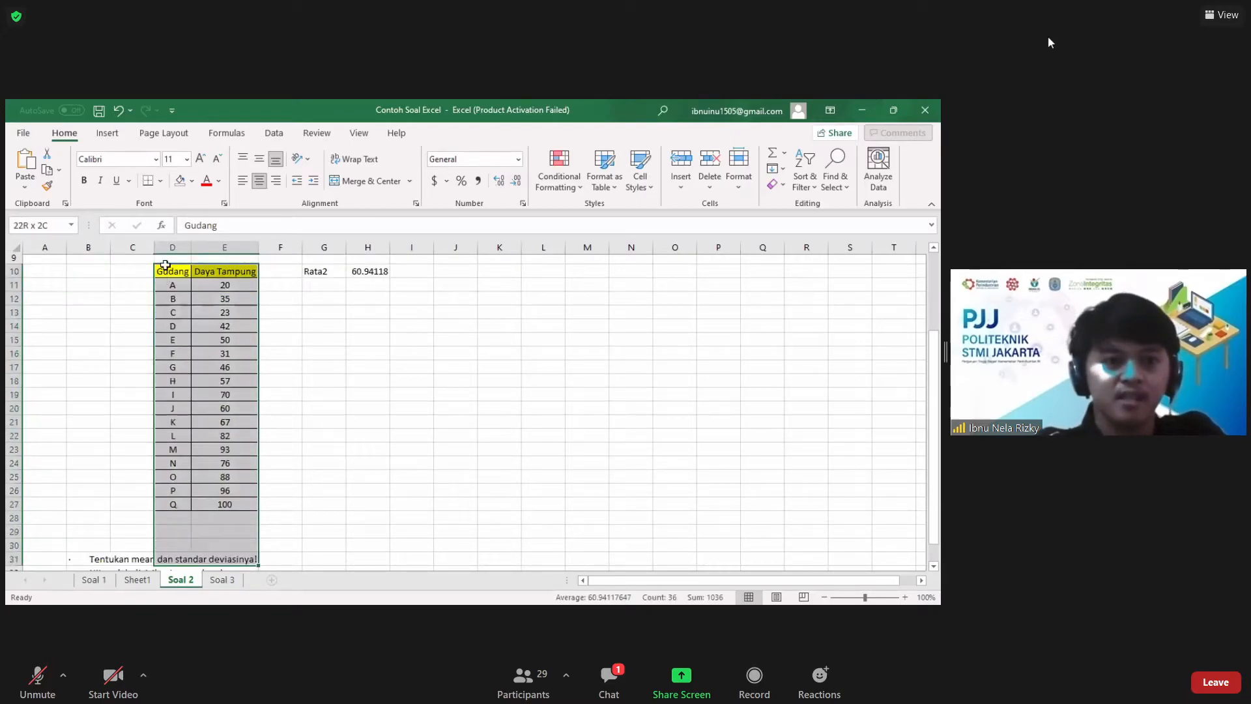
drag(166, 265, 225, 498)
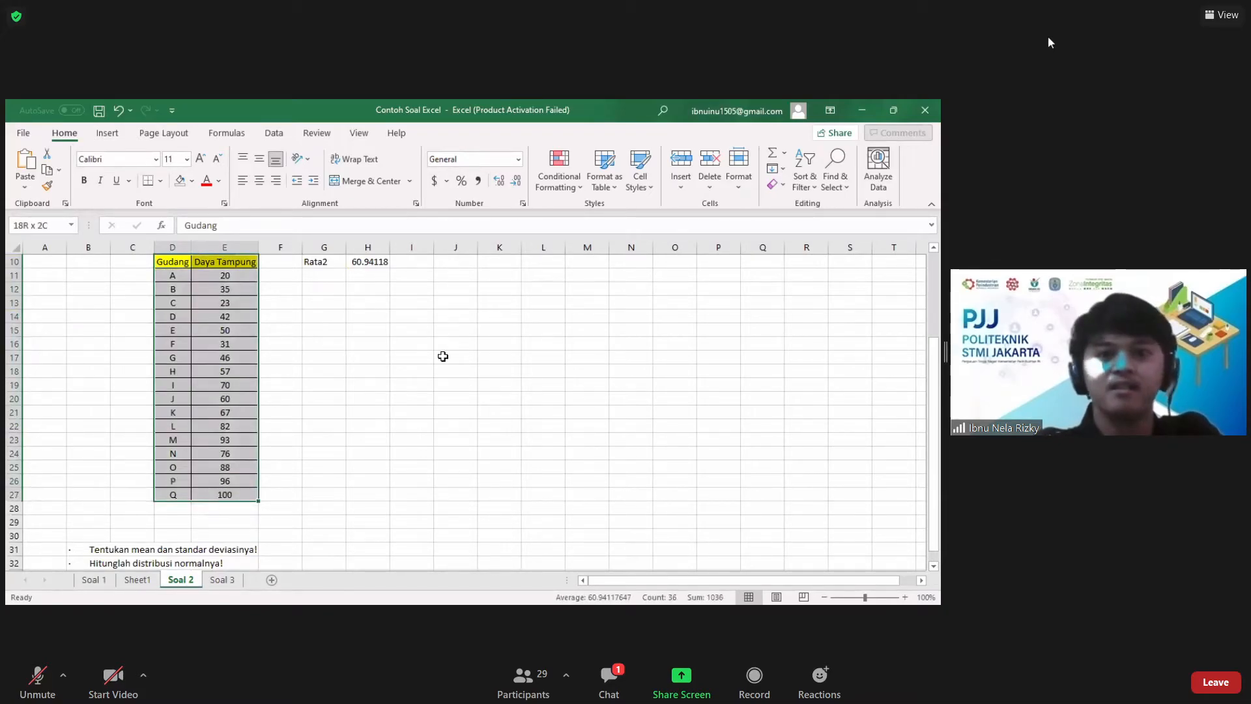
scroll(831, 268, up, 1)
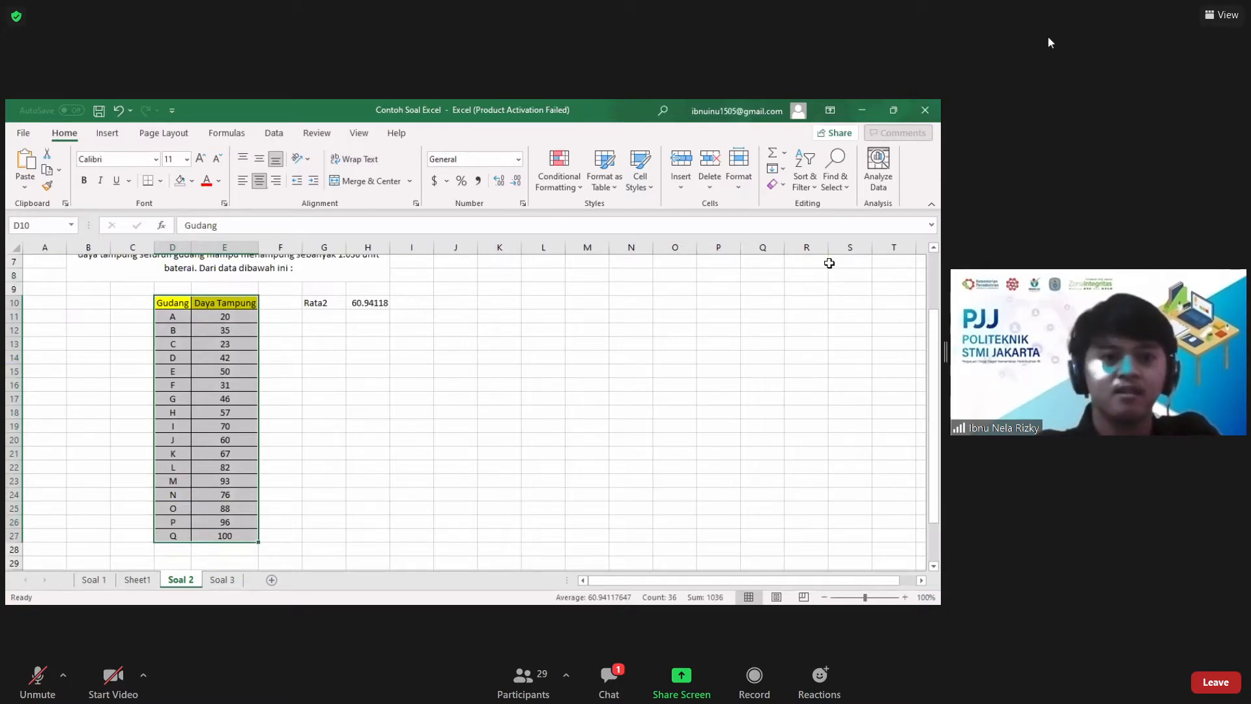
key(ctrl+shift+l)
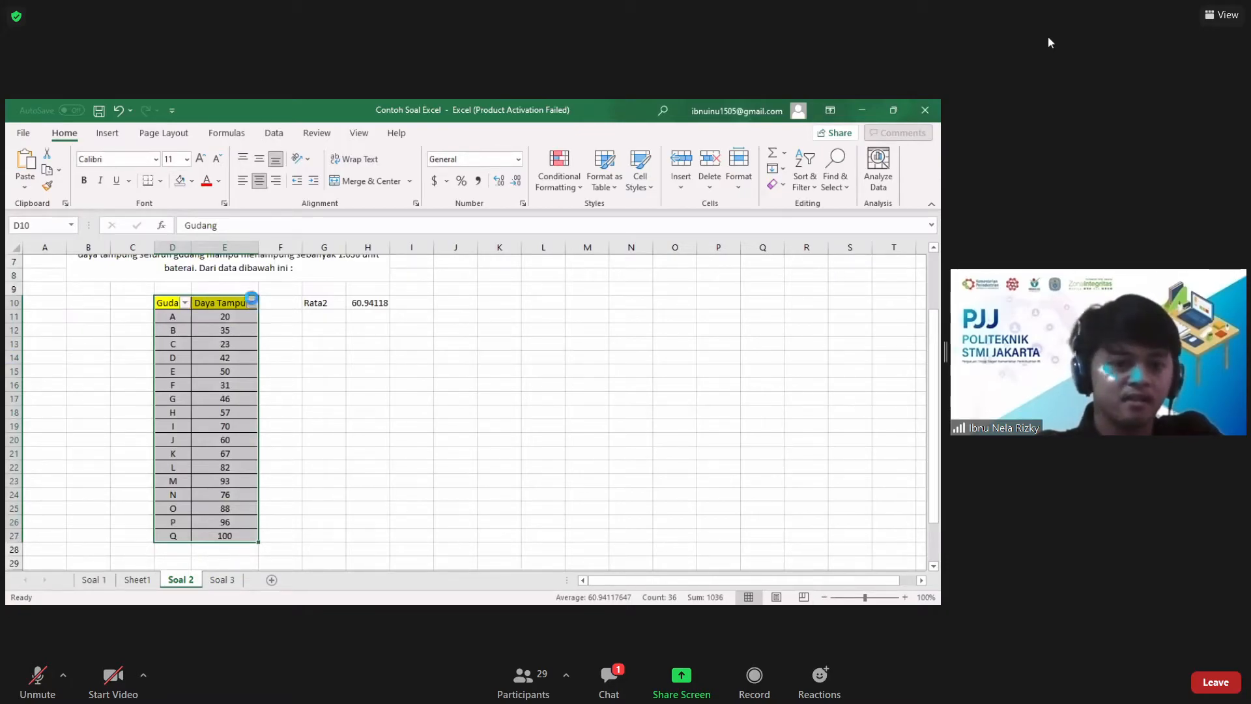
click(251, 302)
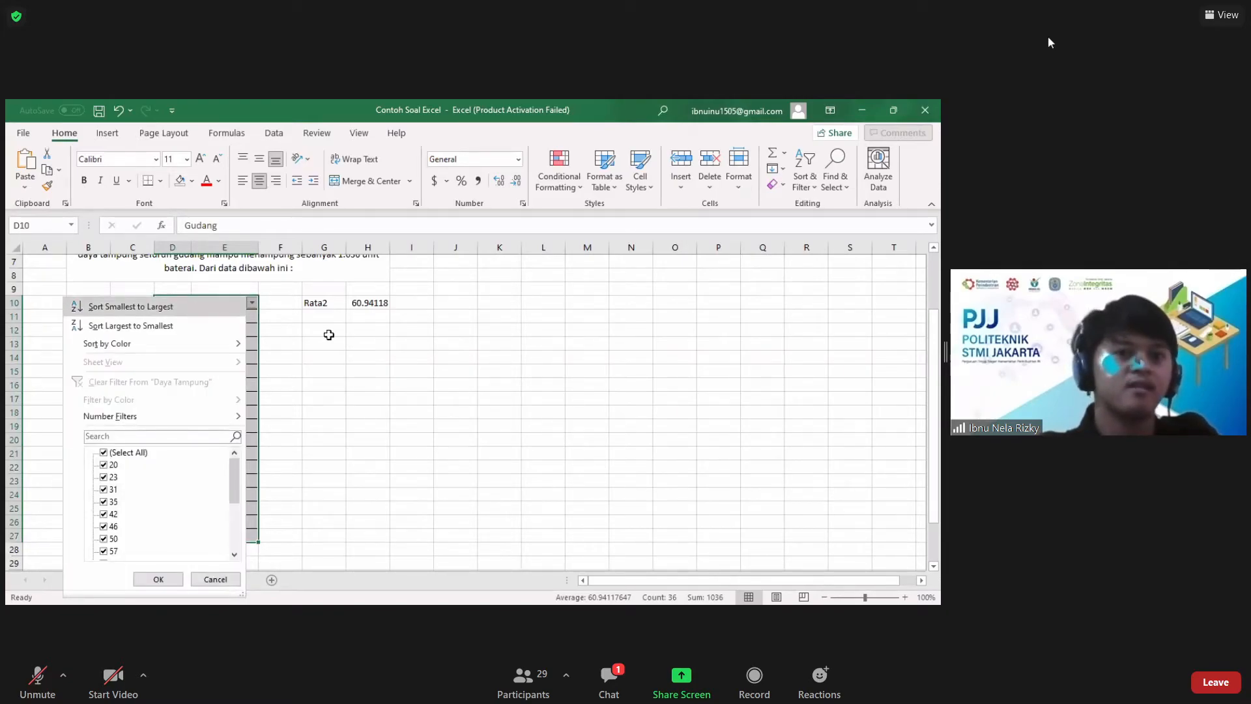
click(130, 307)
Step: Label cell G11 "Standar Deviasi" and calculate the population standard deviation of the Daya Tampung values in H11 with STDEV.P
click(368, 316)
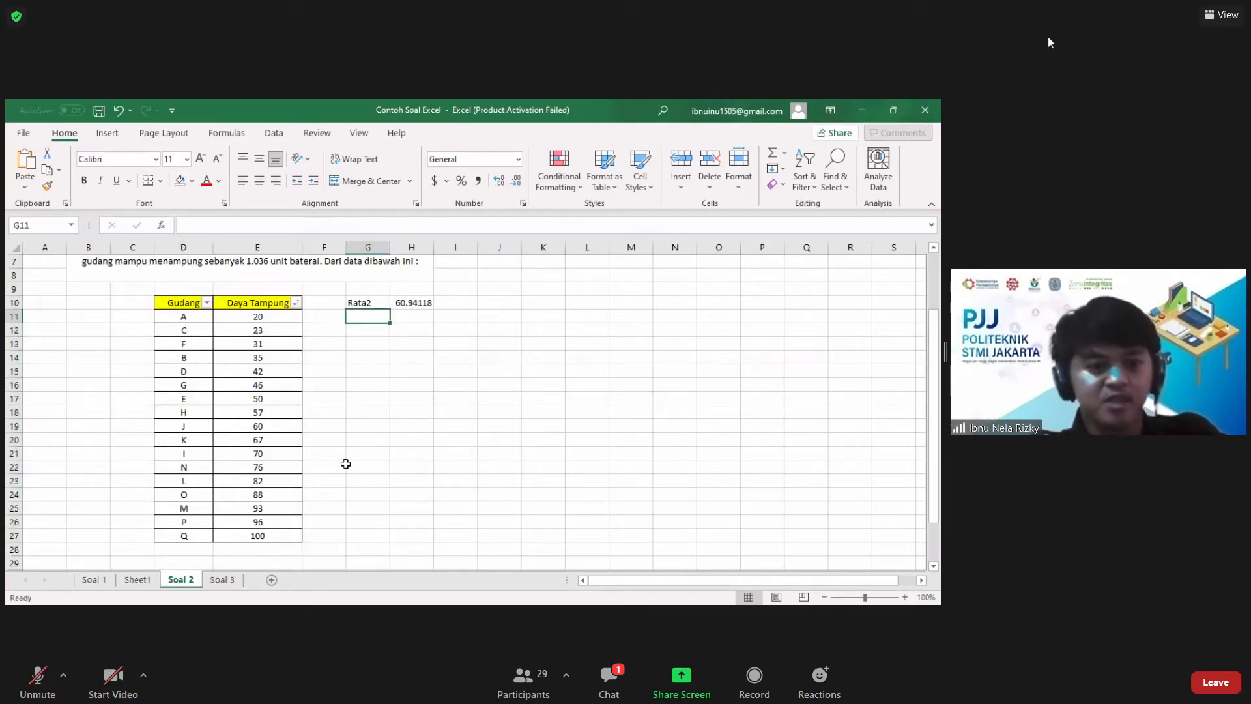
scroll(410, 428, down, 2)
scroll(410, 428, up, 3)
key(Right)
text(=)
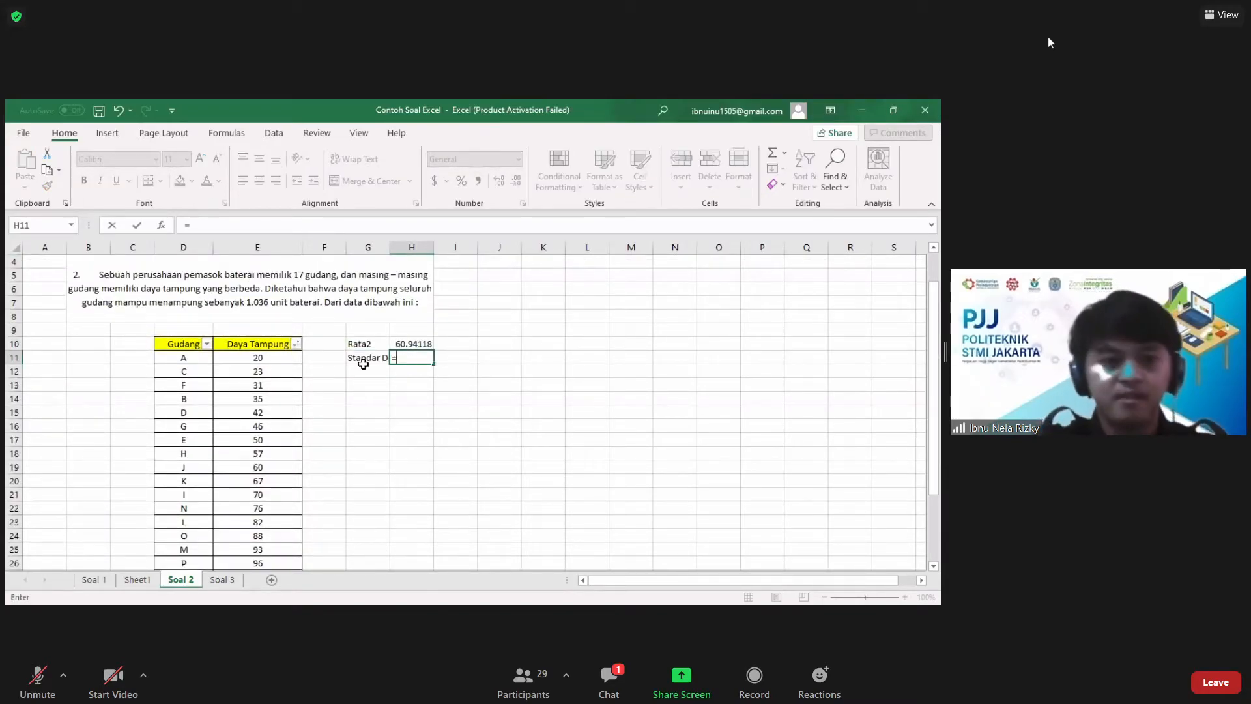
text(stde)
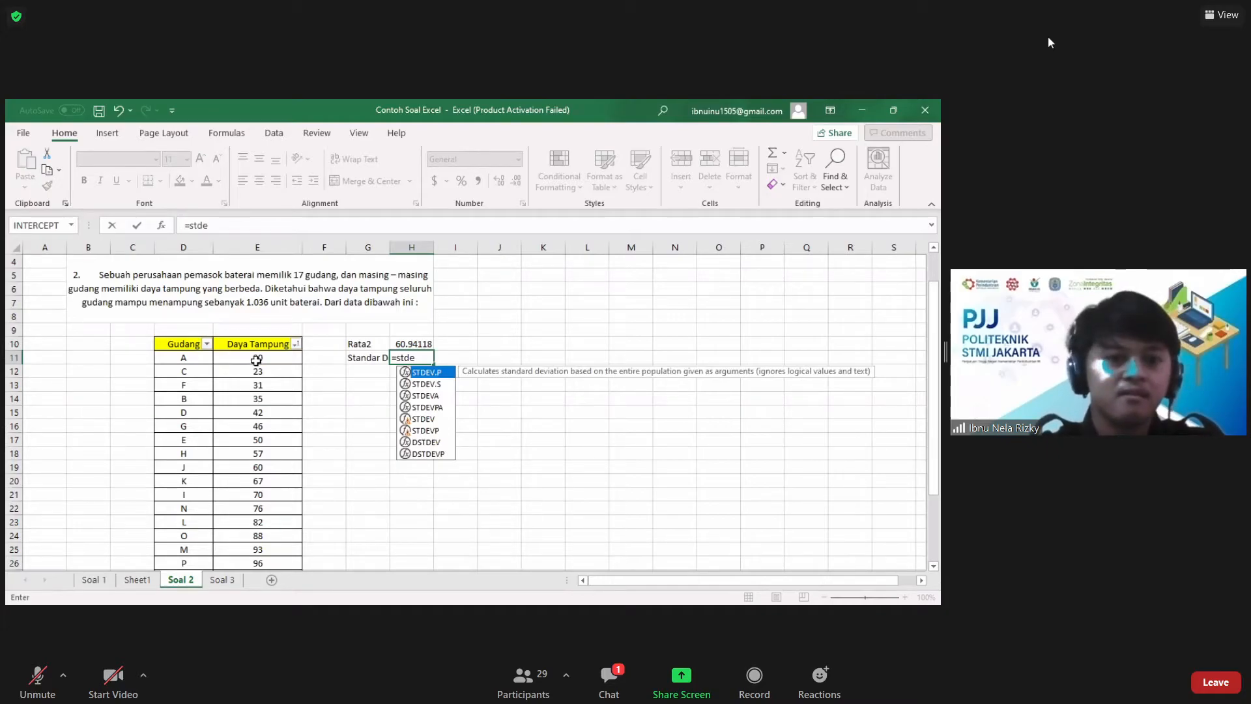
key(Tab)
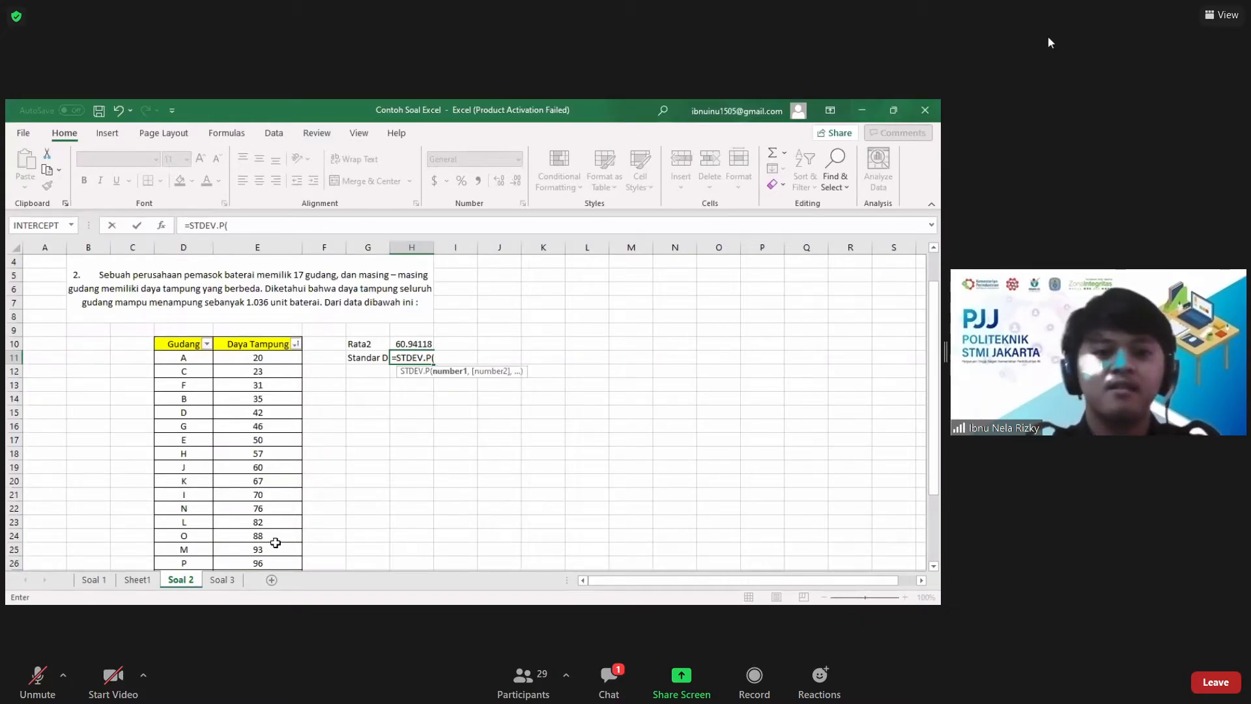
drag(258, 358, 275, 542)
key(Return)
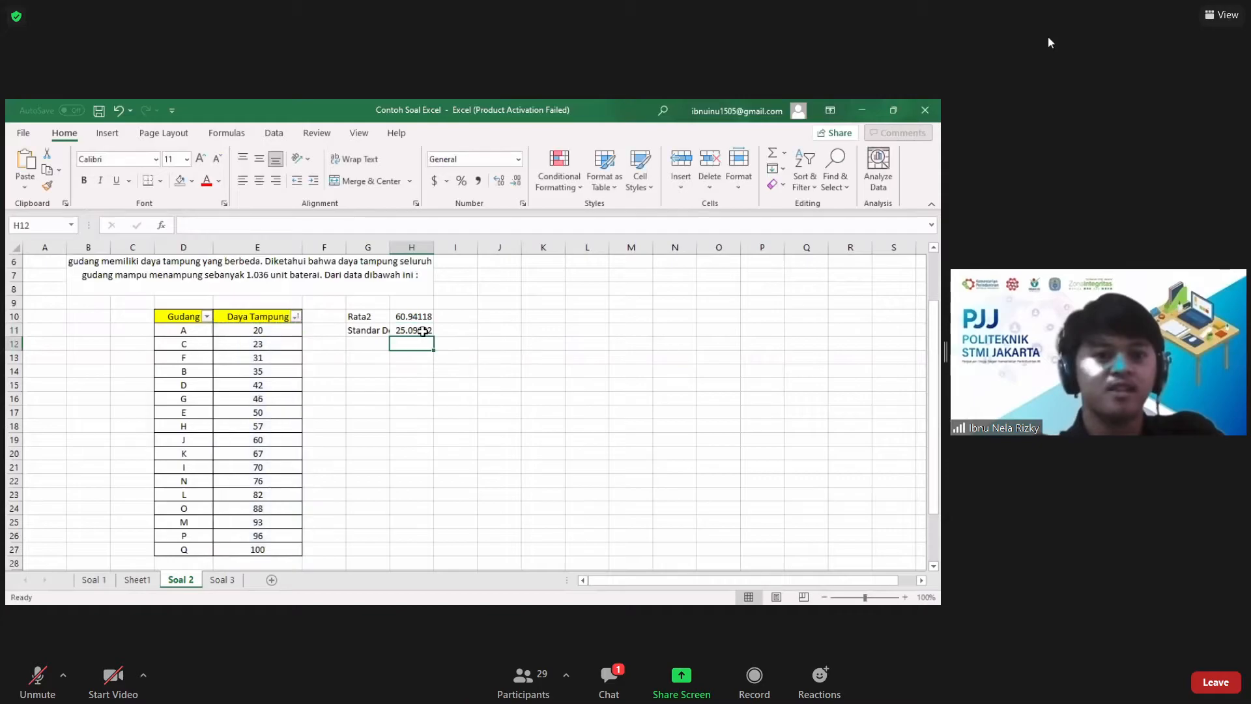
click(422, 332)
click(506, 327)
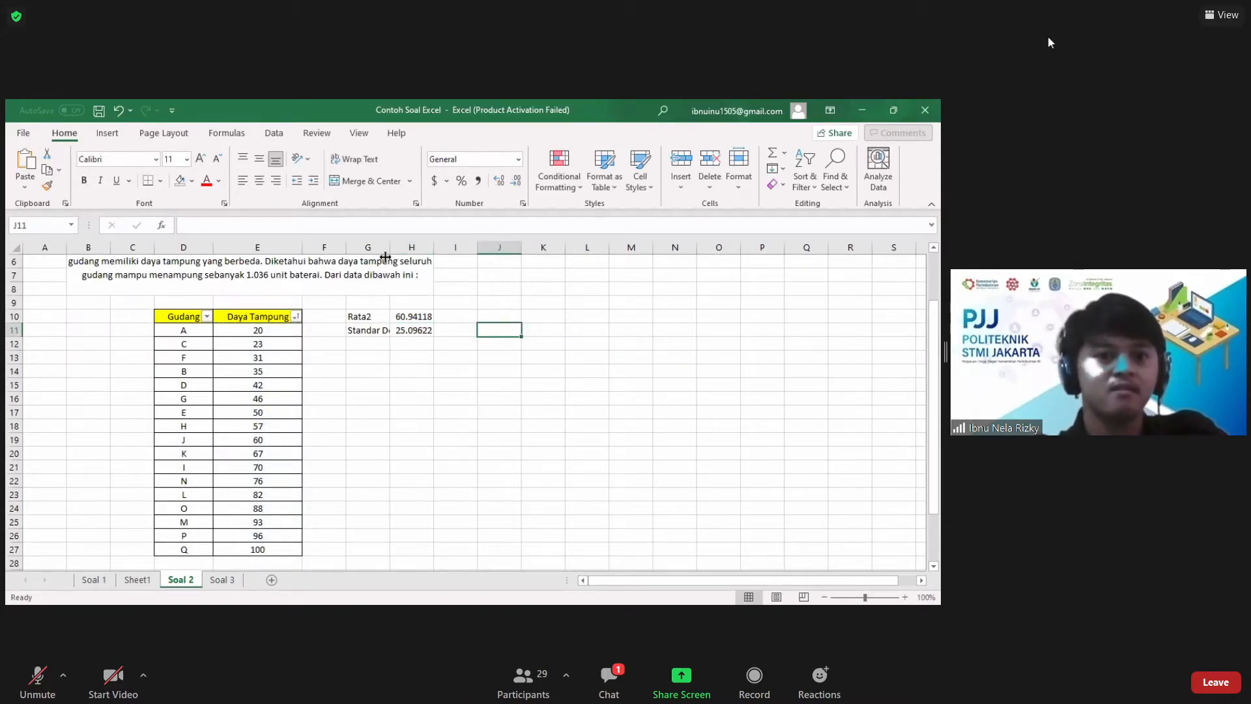
Step: Insert an entire column beside Daya Tampung at column F and enter the header "Distribusi Normal" in F10
scroll(369, 397, down, 4)
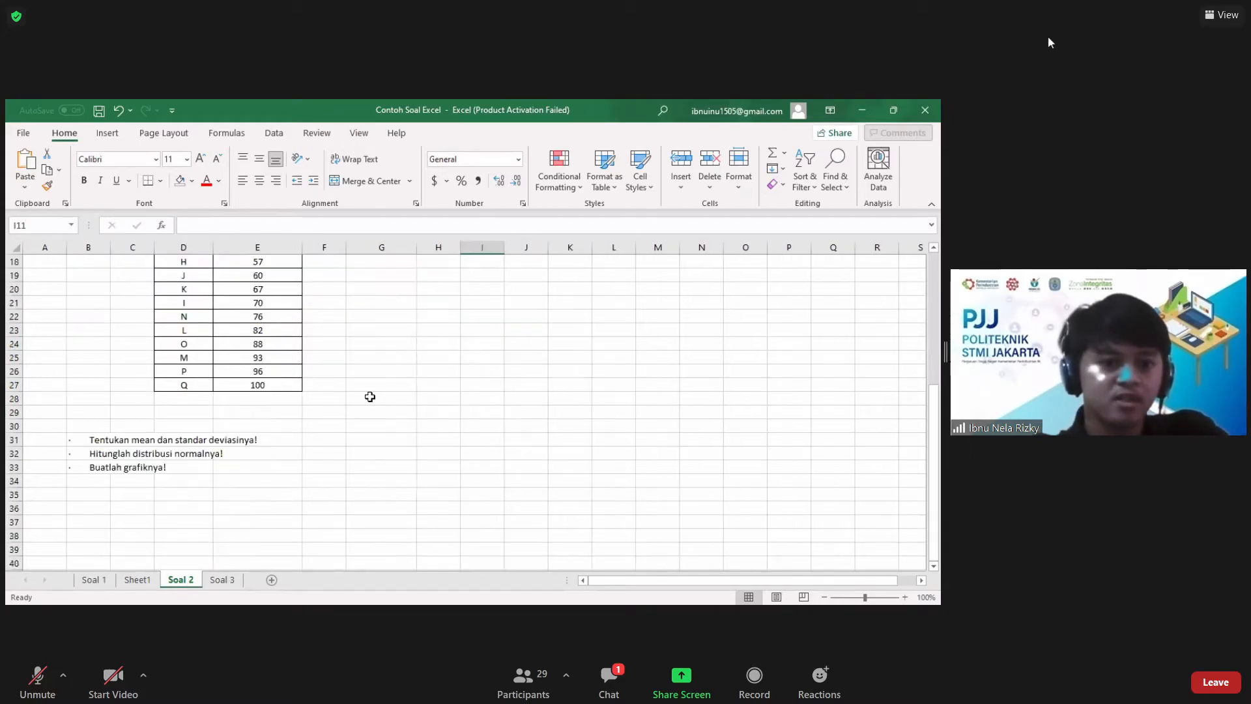
click(158, 448)
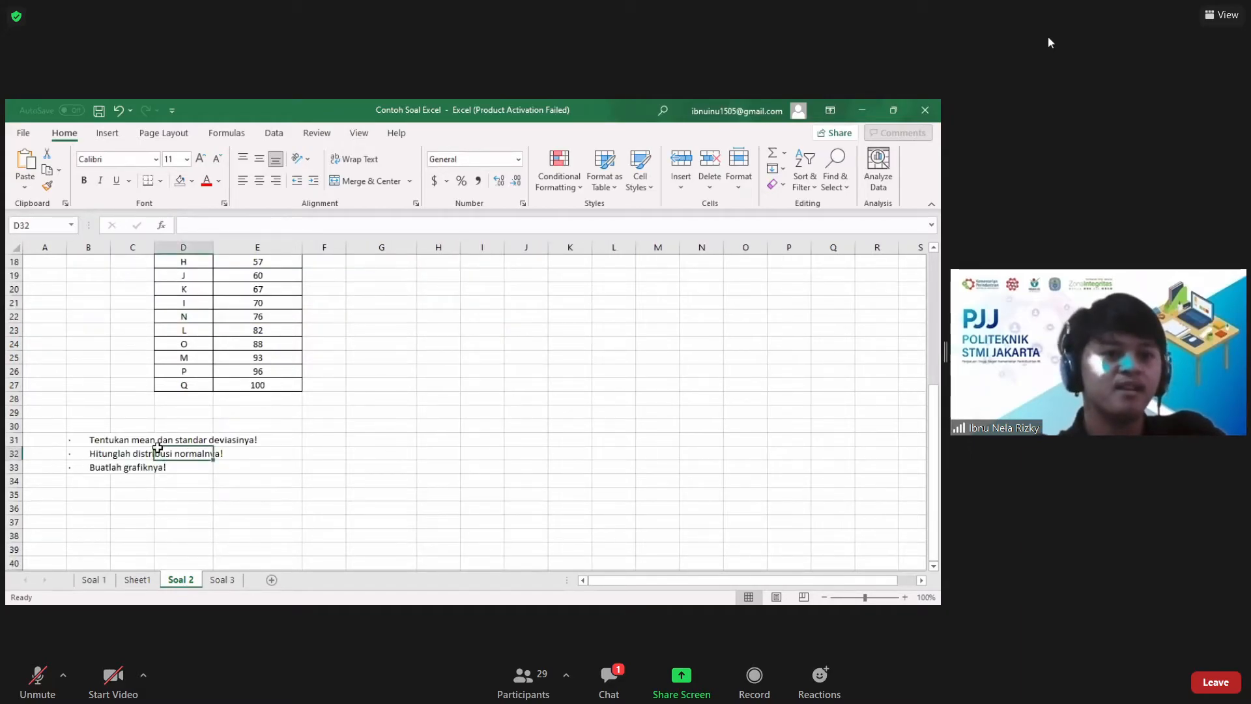
scroll(335, 330, up, 2)
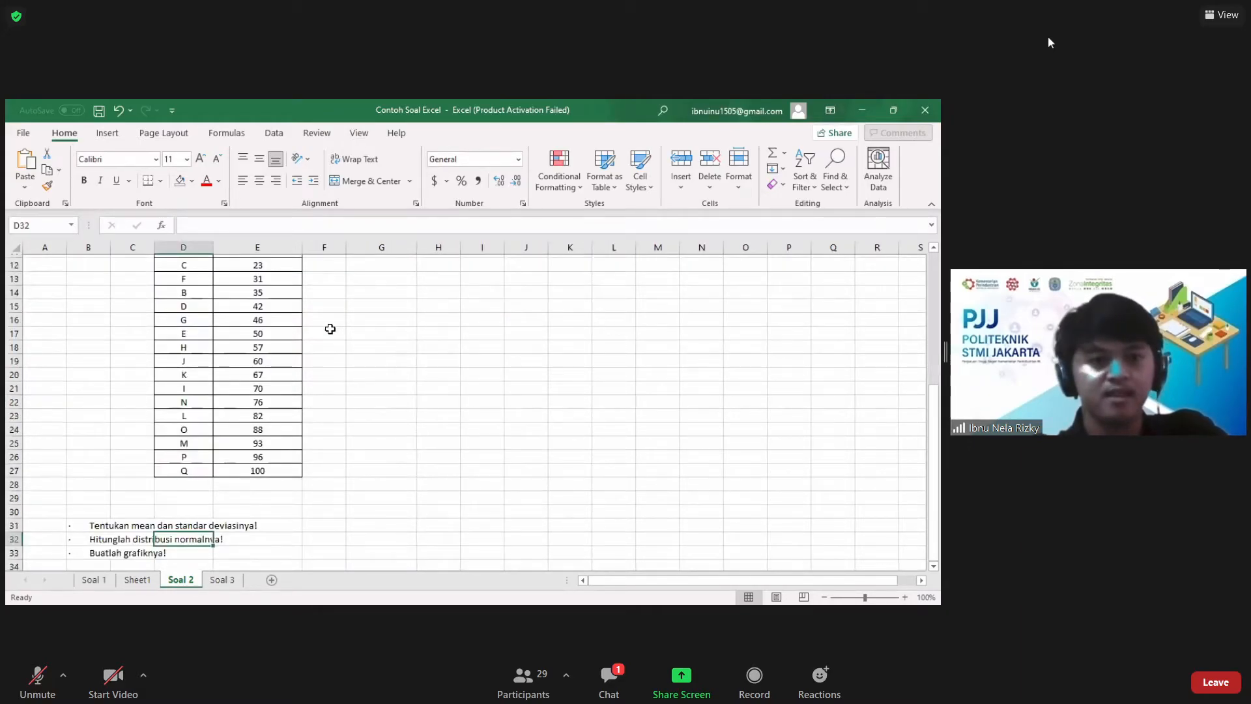
scroll(330, 329, up, 2)
click(330, 329)
right_click(331, 329)
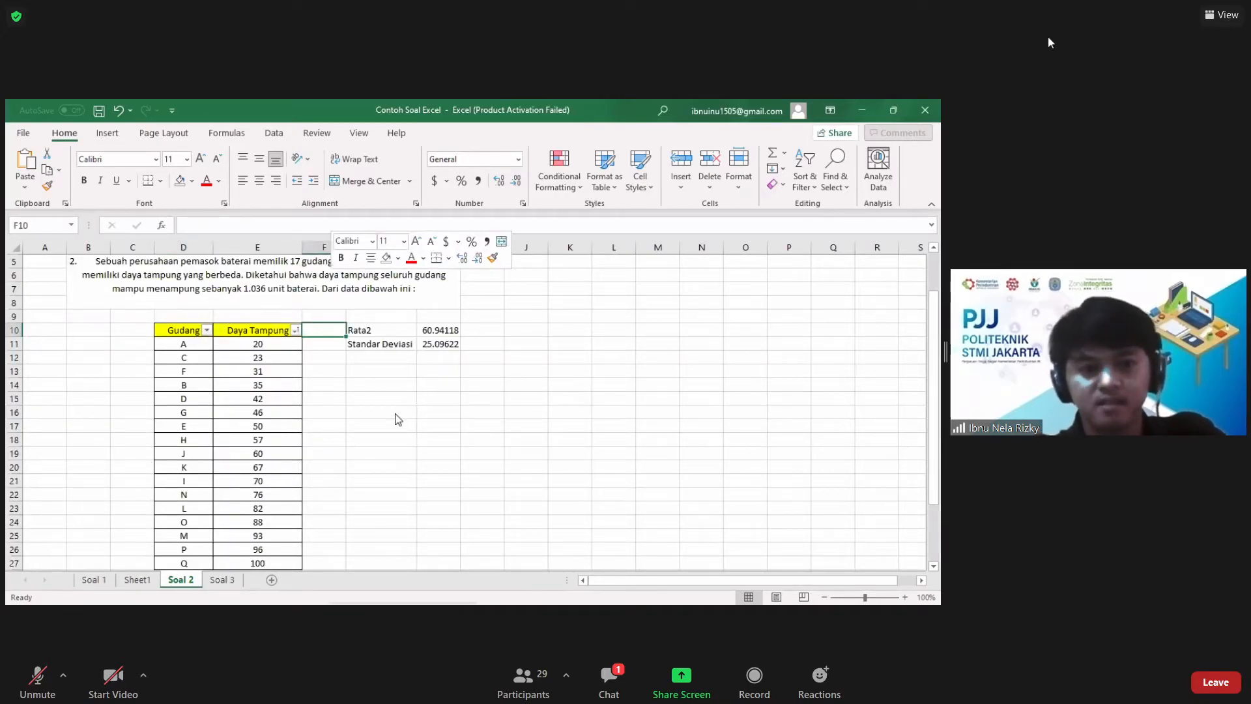
key(Return)
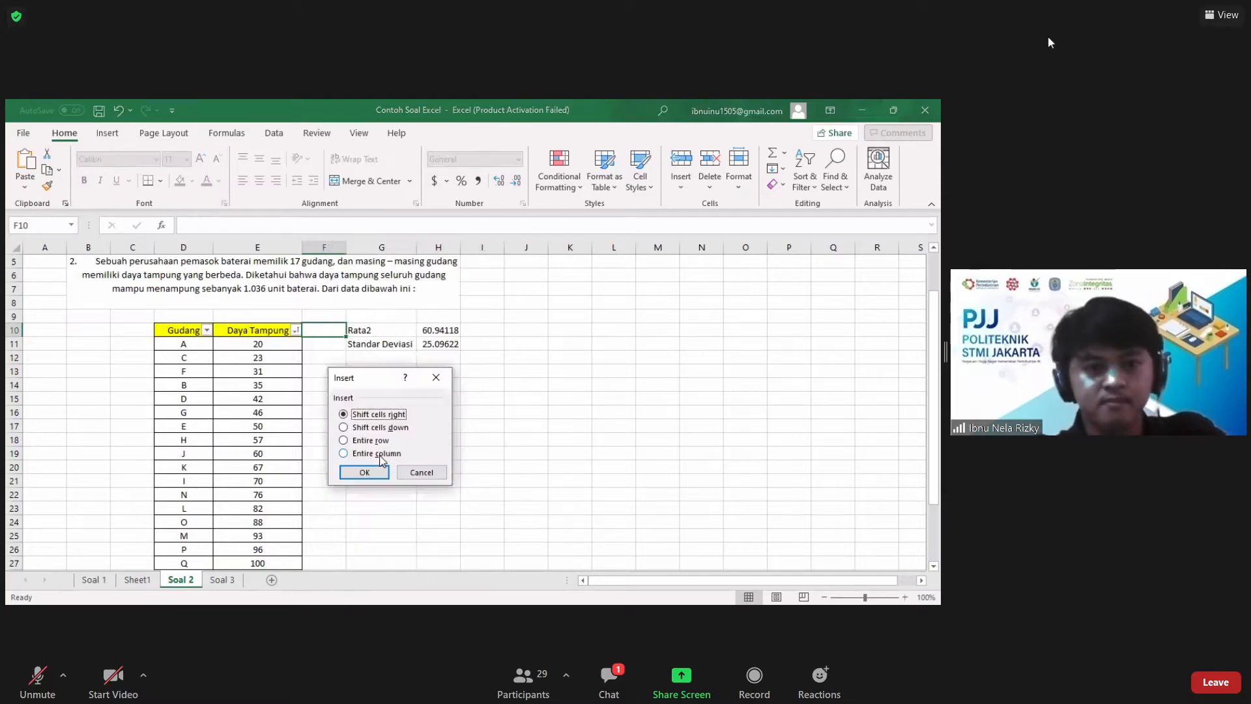
key(c)
click(369, 473)
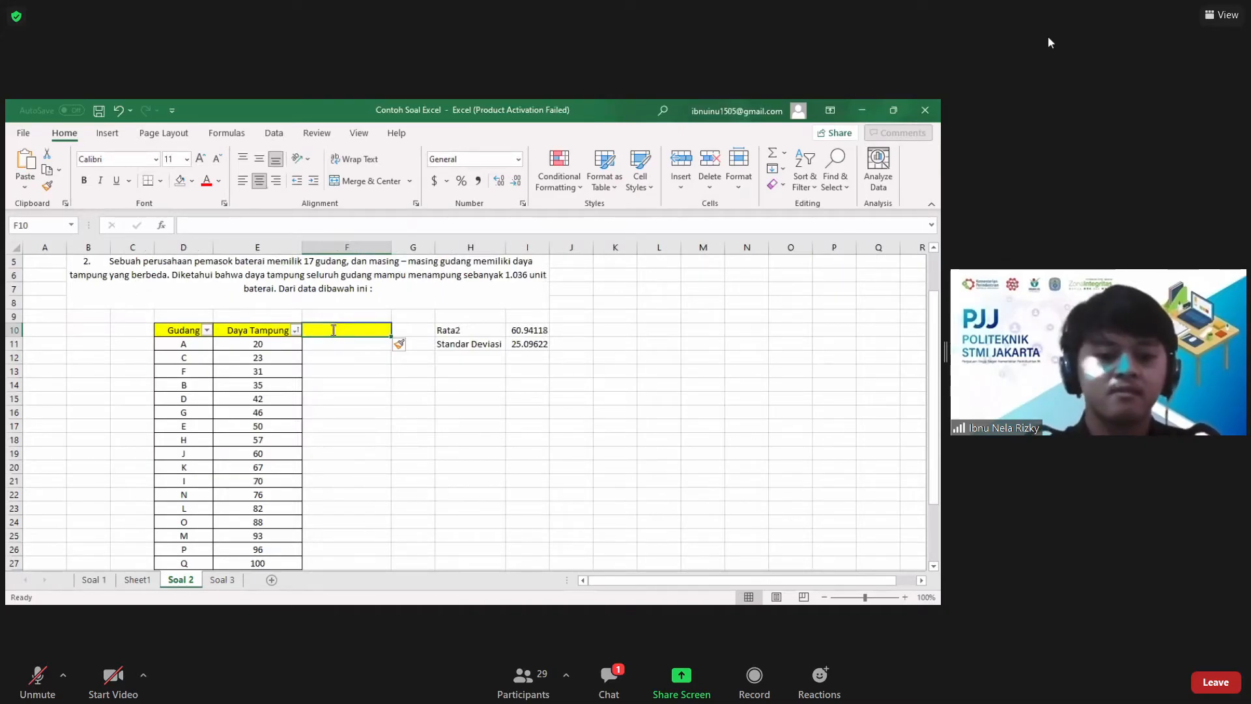
text(Distribusi Normal)
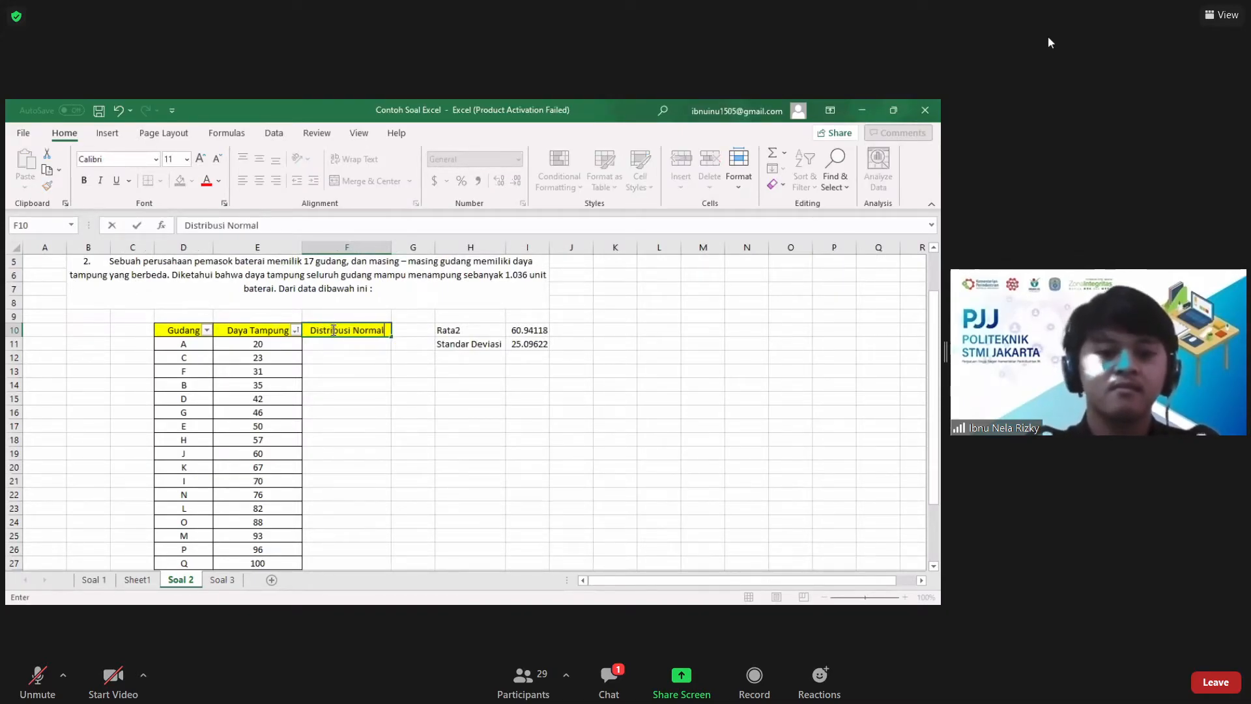
key(Return)
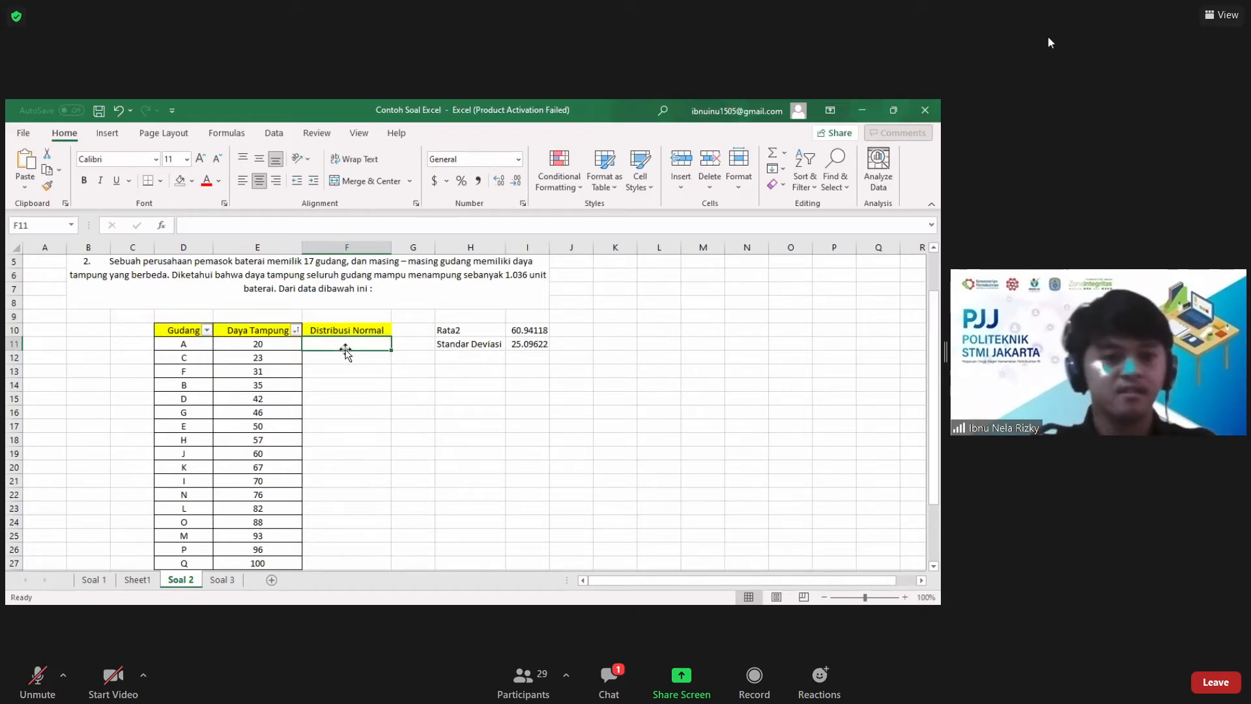
Step: Calculate the normal distribution in F11 with NORM.DIST from E11, mean $I$10, standard deviation $I$11 and cumulative FALSE
text(=)
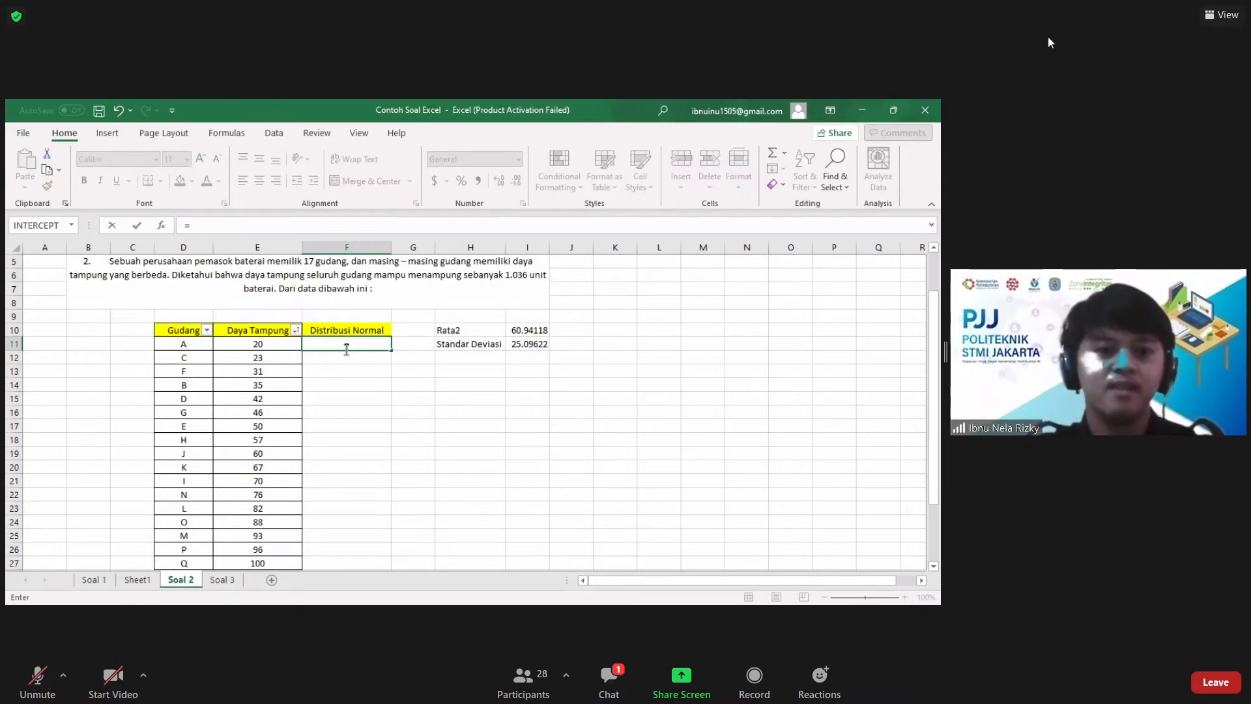
text(norm)
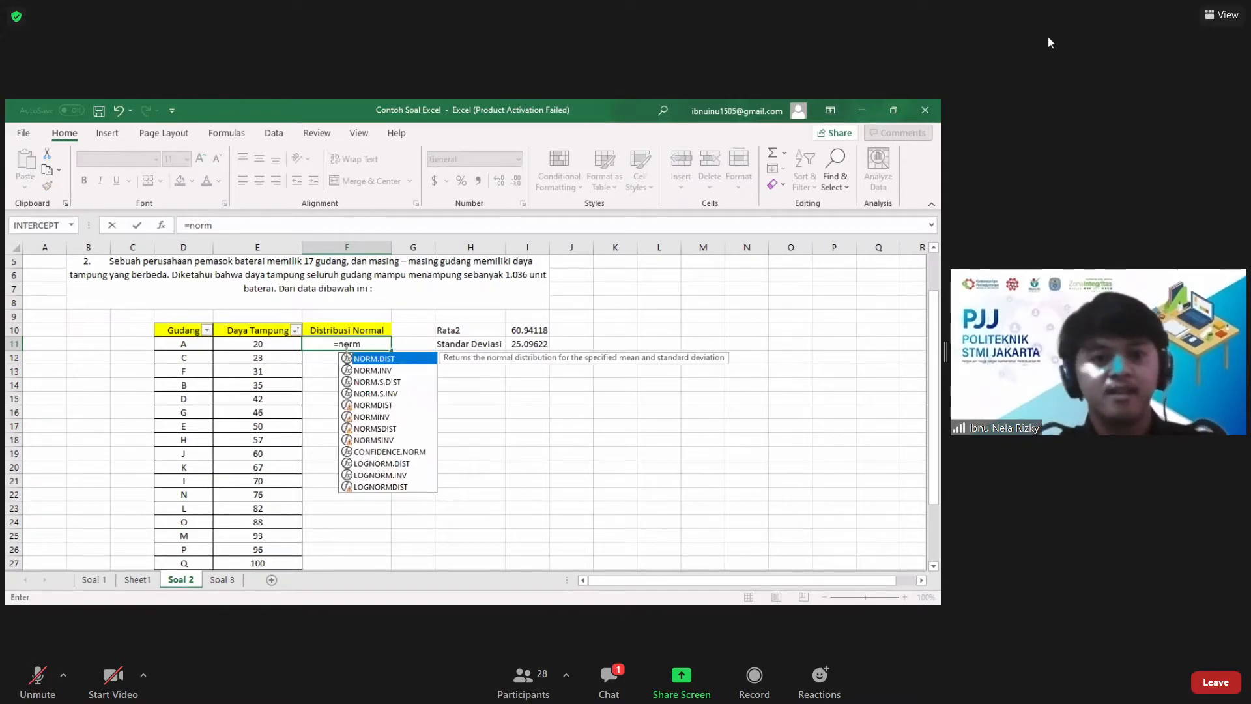
double_click(391, 358)
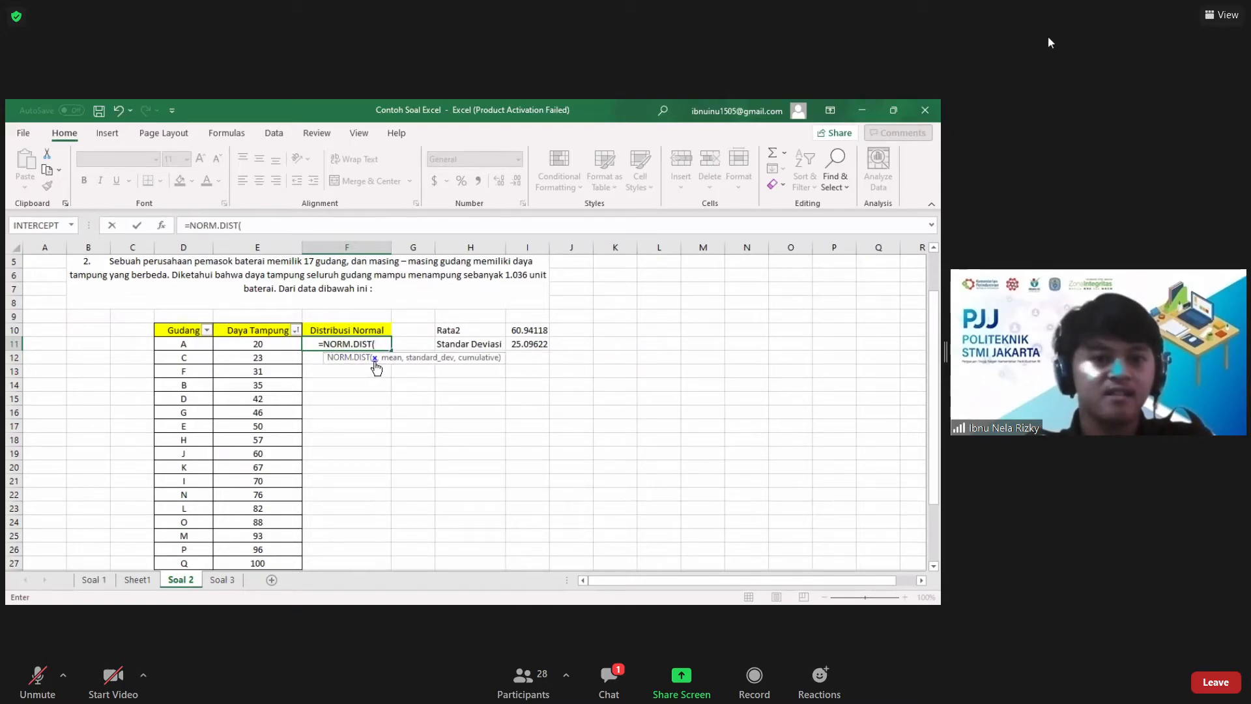
click(245, 346)
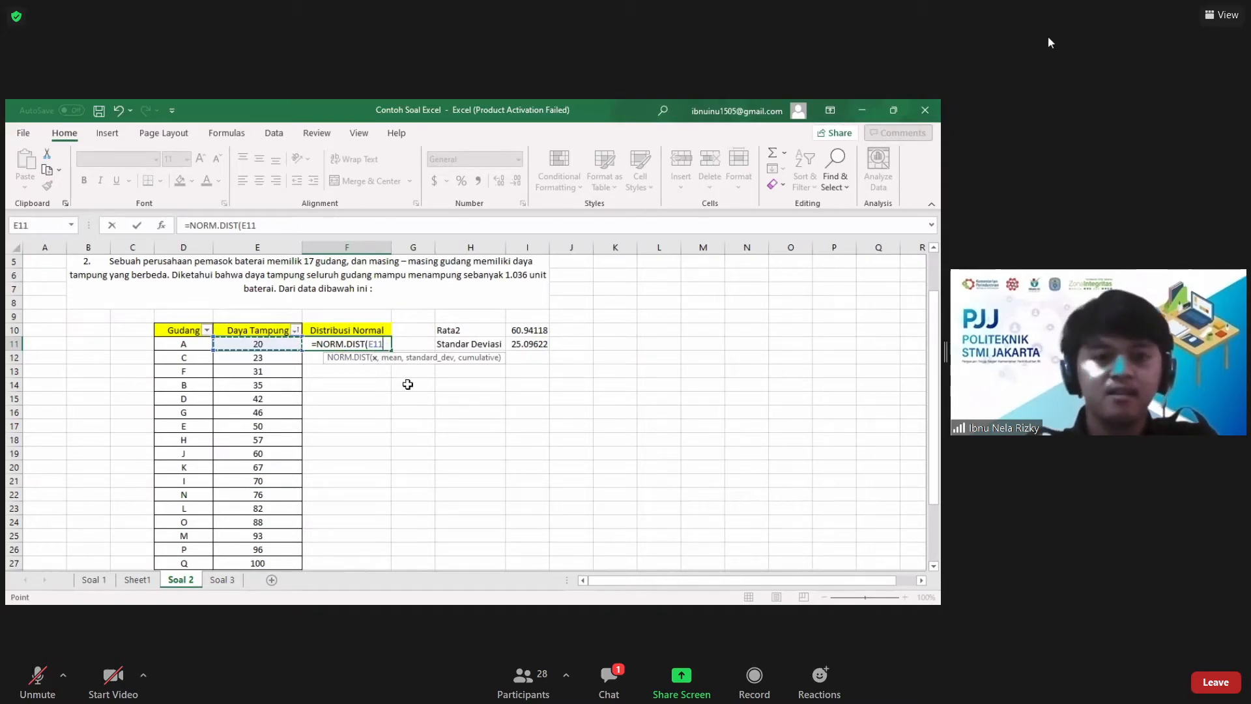
text(,)
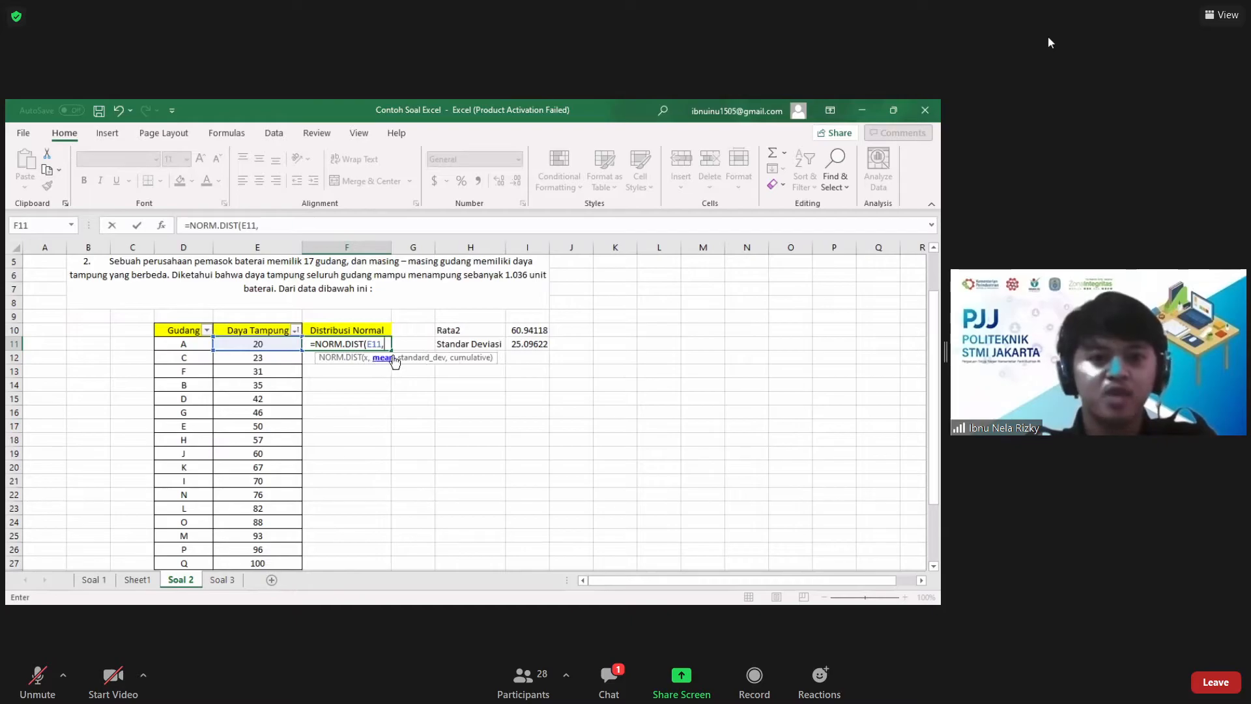
click(527, 331)
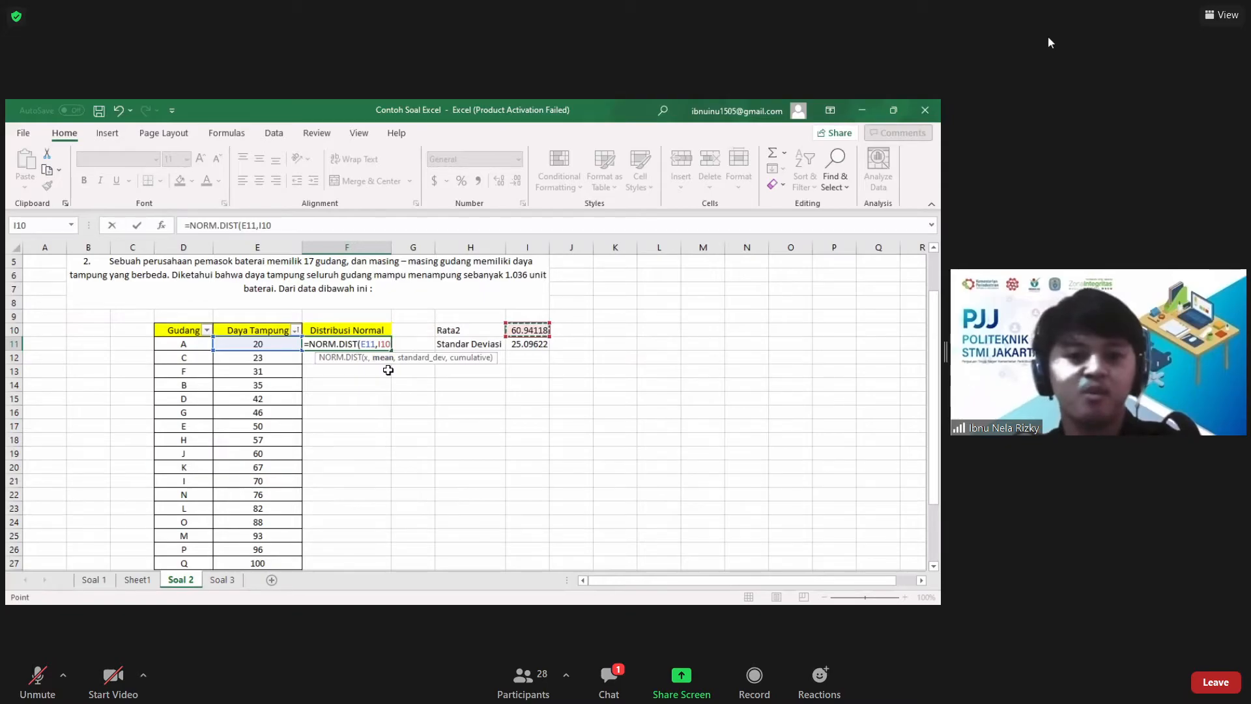
key(F4)
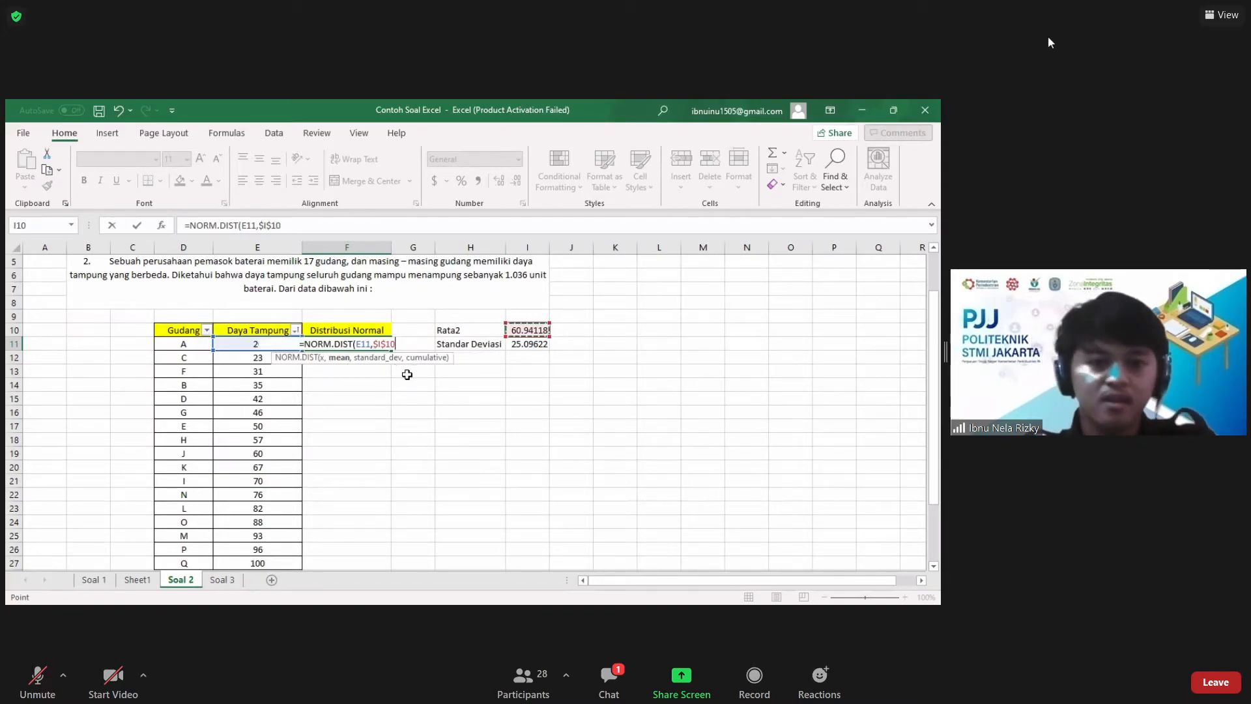
text(,)
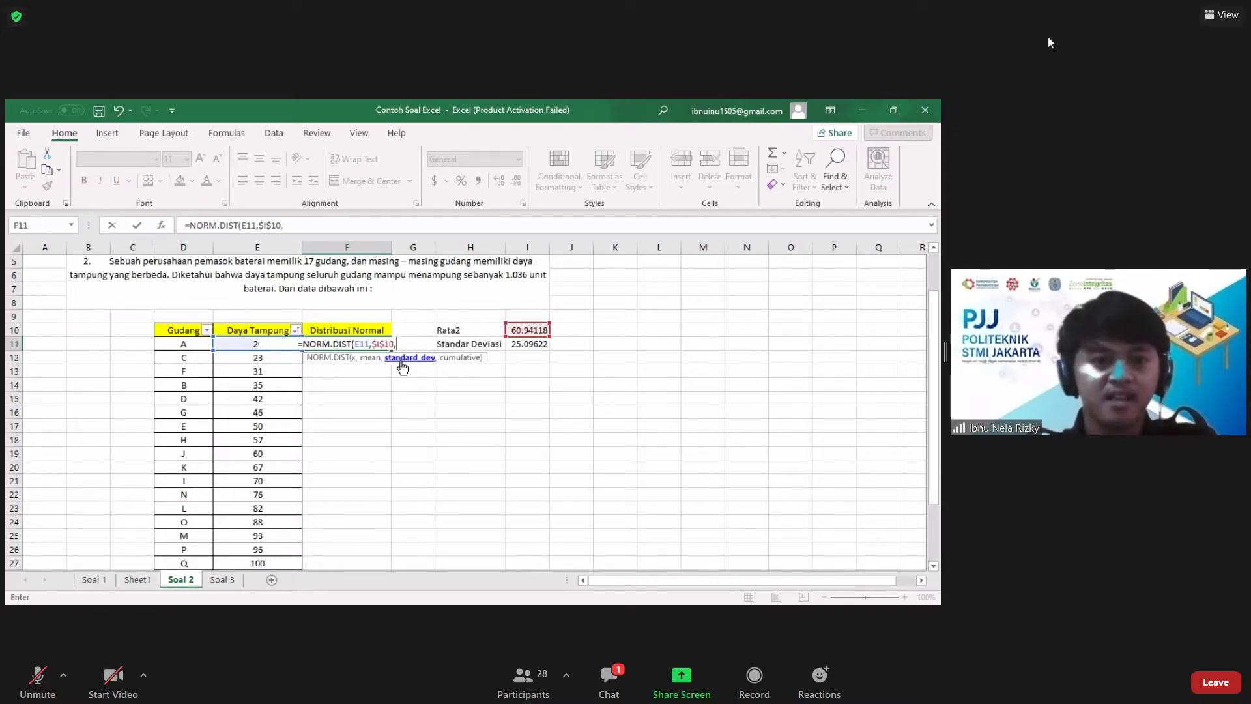
click(528, 346)
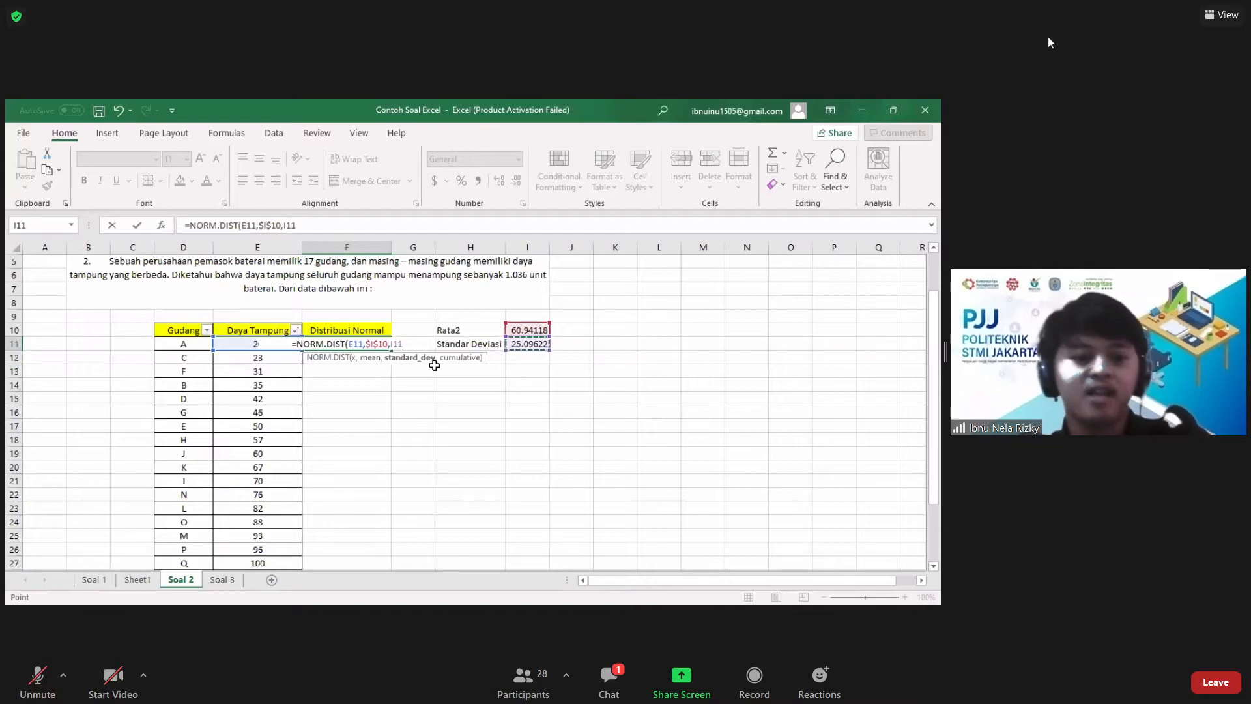
key(F4)
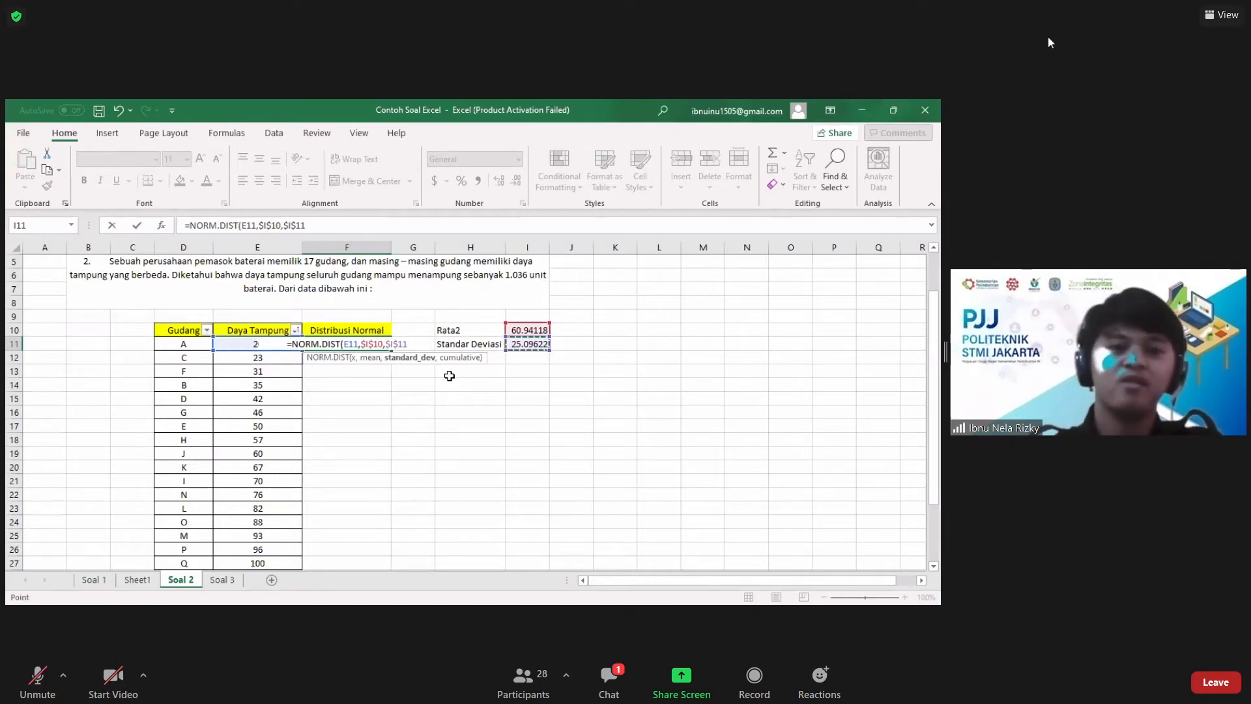
text(,)
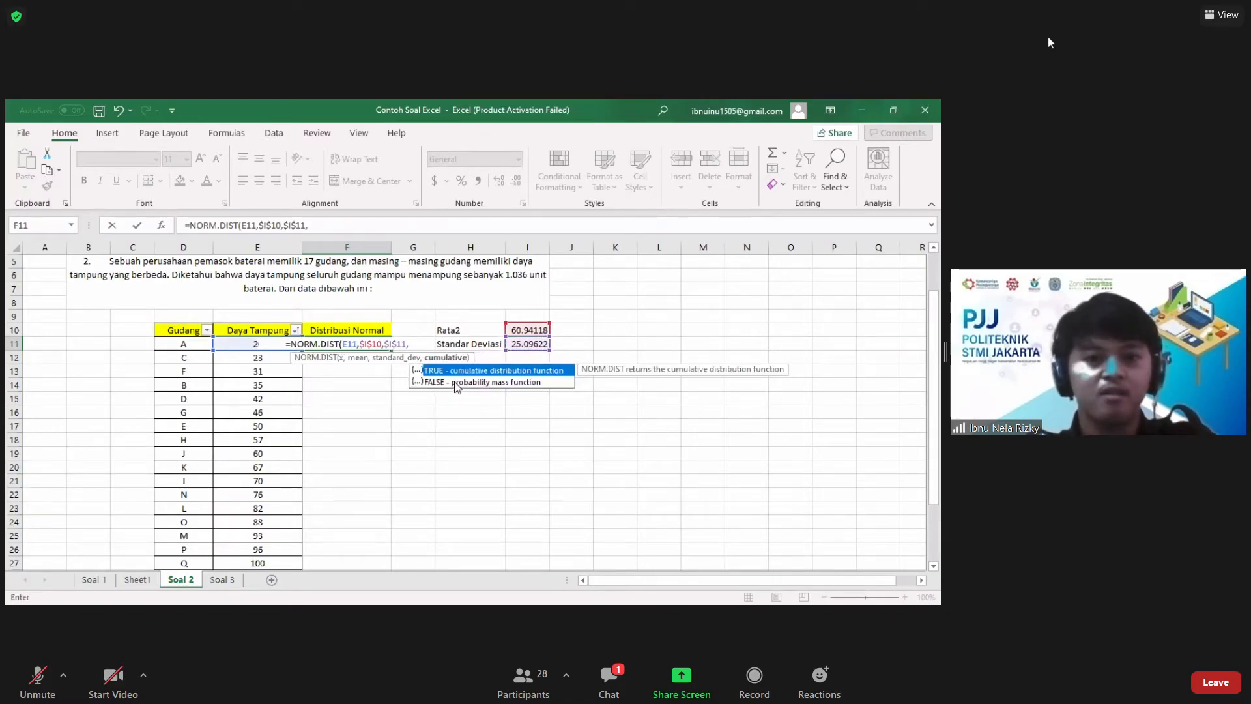
click(457, 382)
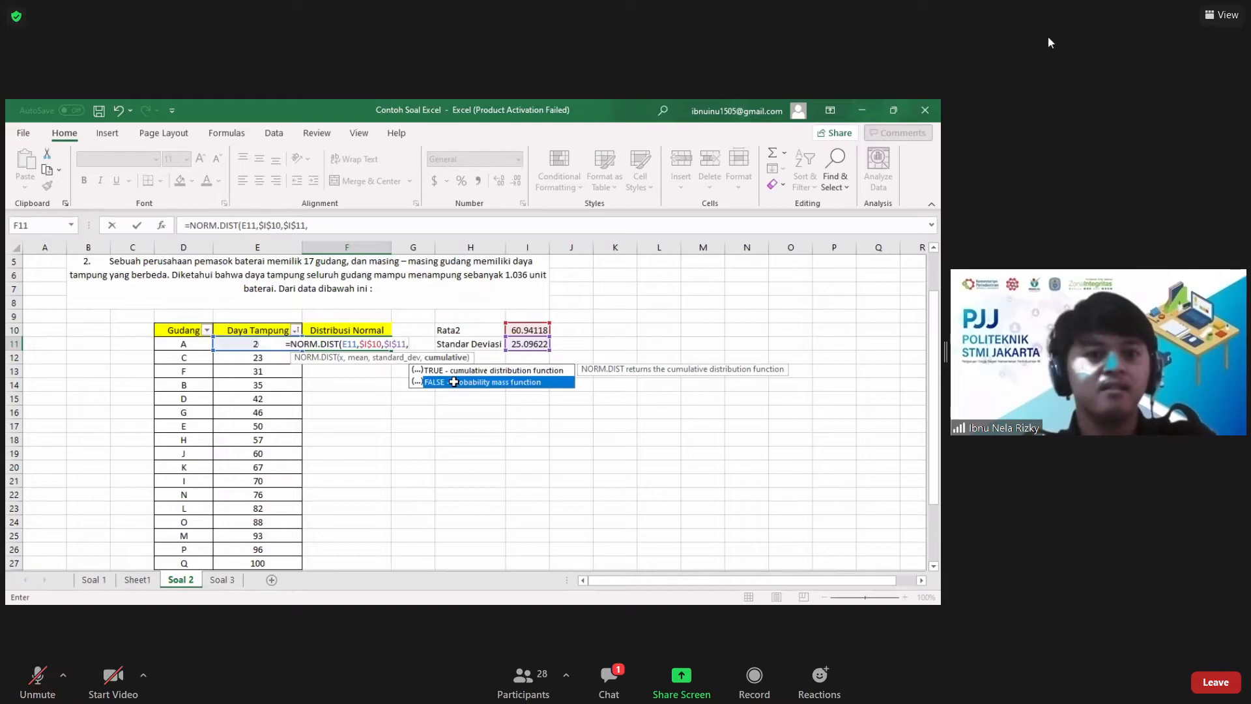
double_click(454, 382)
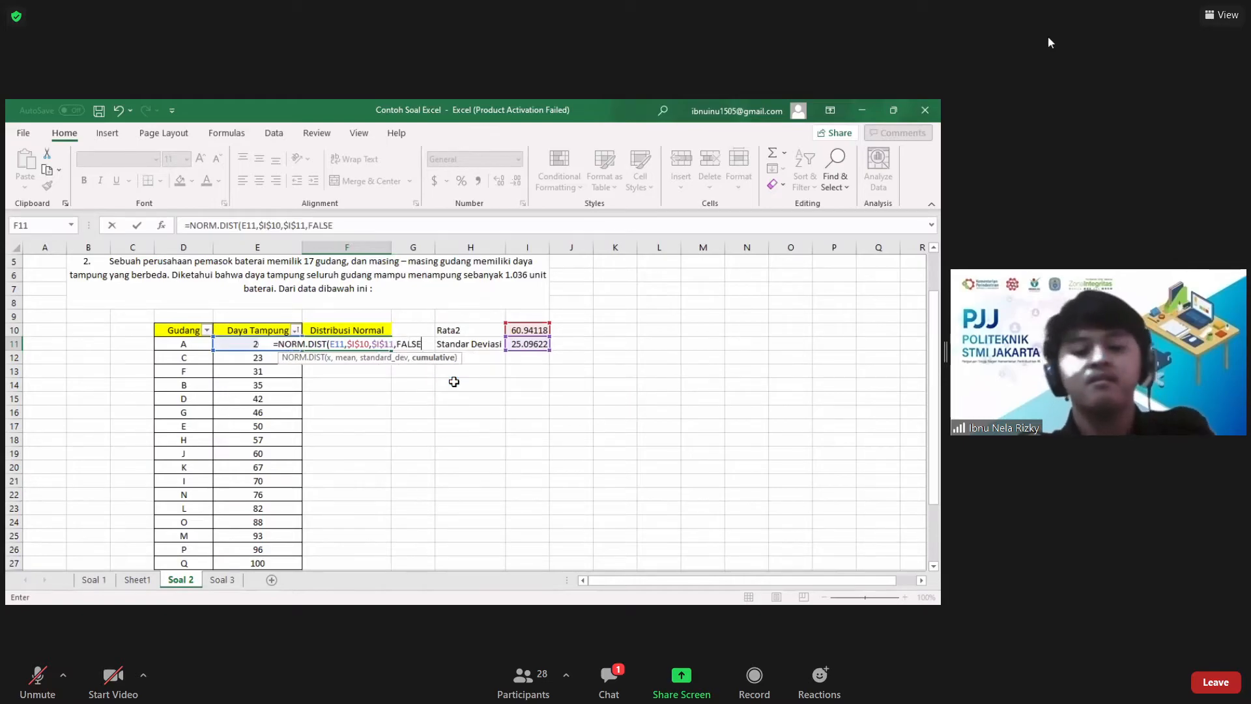
key(Return)
Step: Fill the normal distribution formula from F11 down to F27 for all remaining warehouses
click(350, 344)
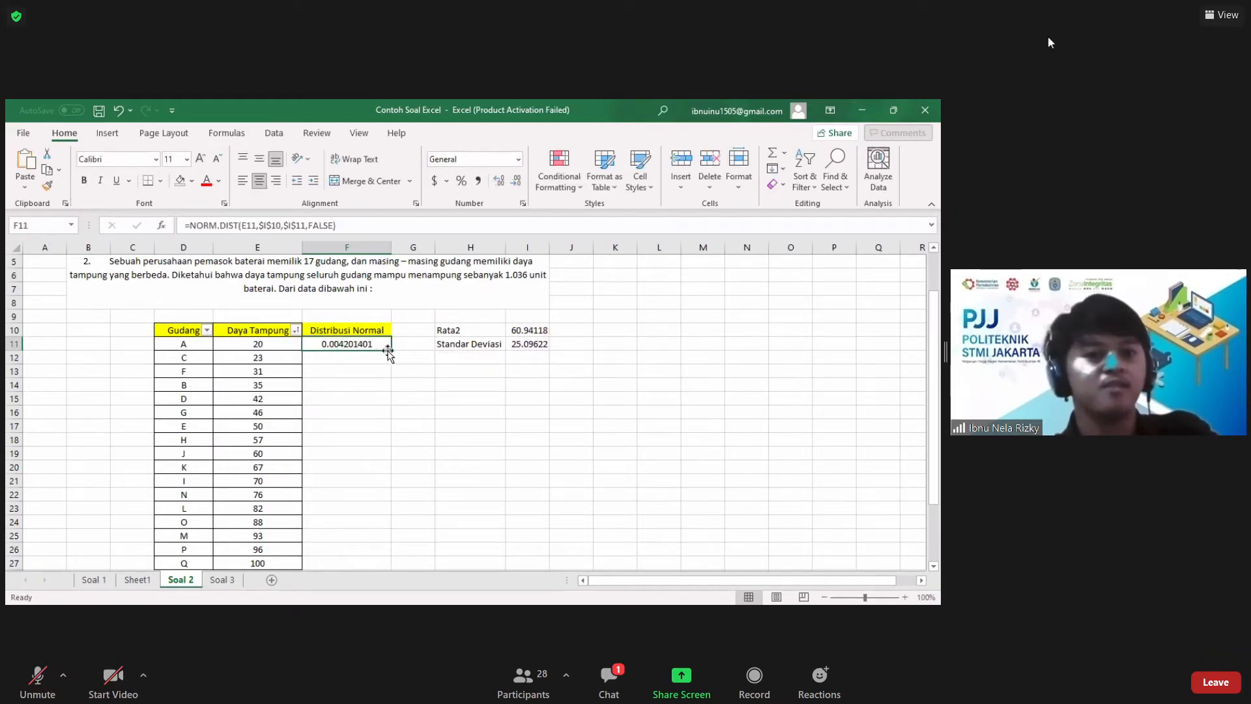
drag(391, 350, 385, 506)
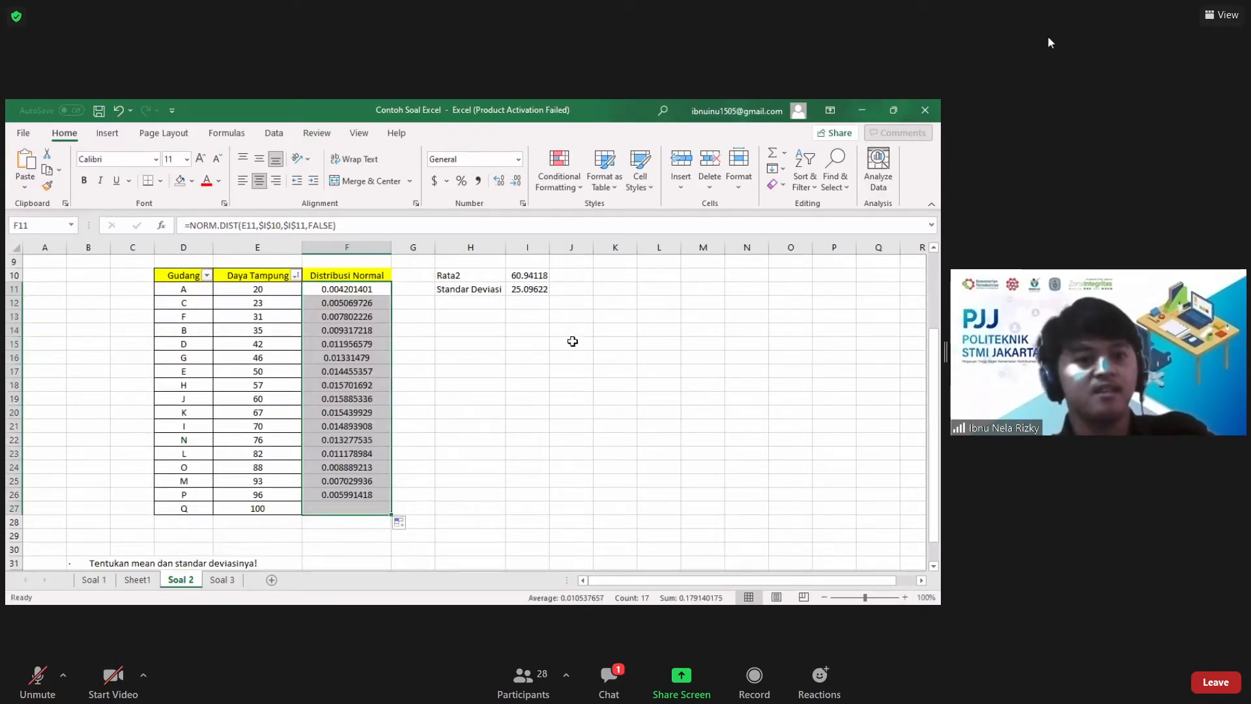
click(526, 333)
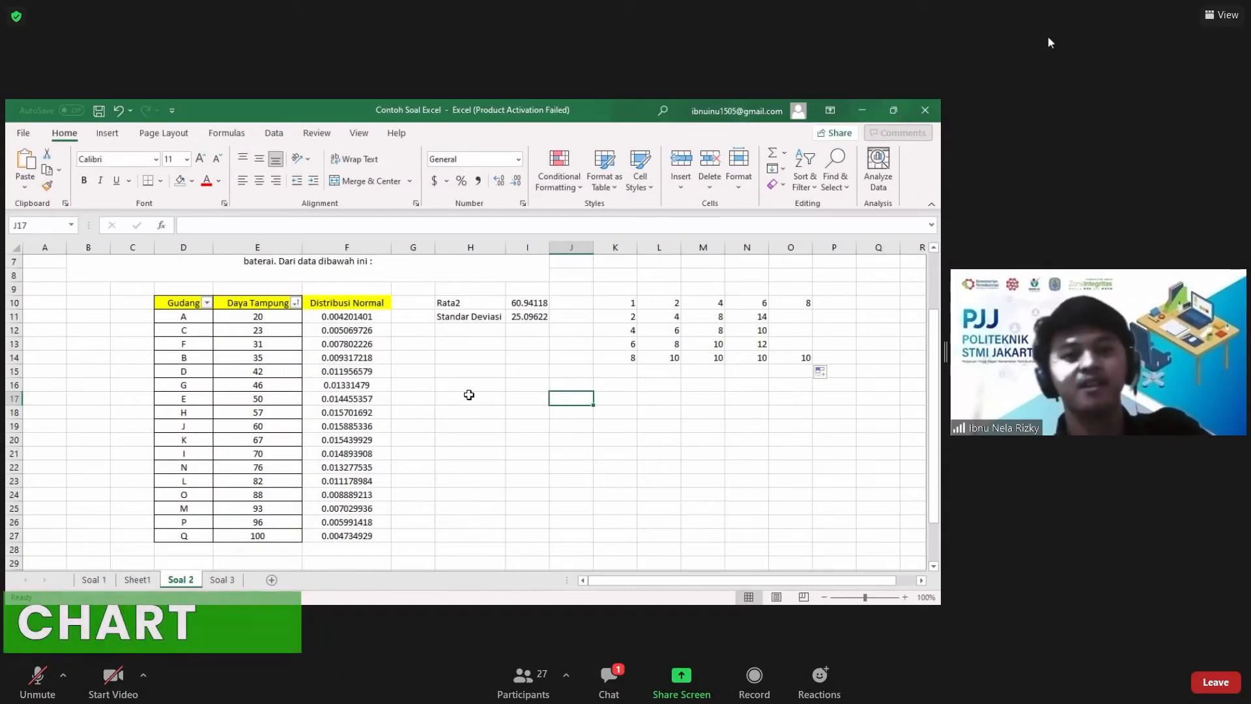
Step: Review the exercise's task list below the warehouse table, including the chart task in row 33
click(718, 385)
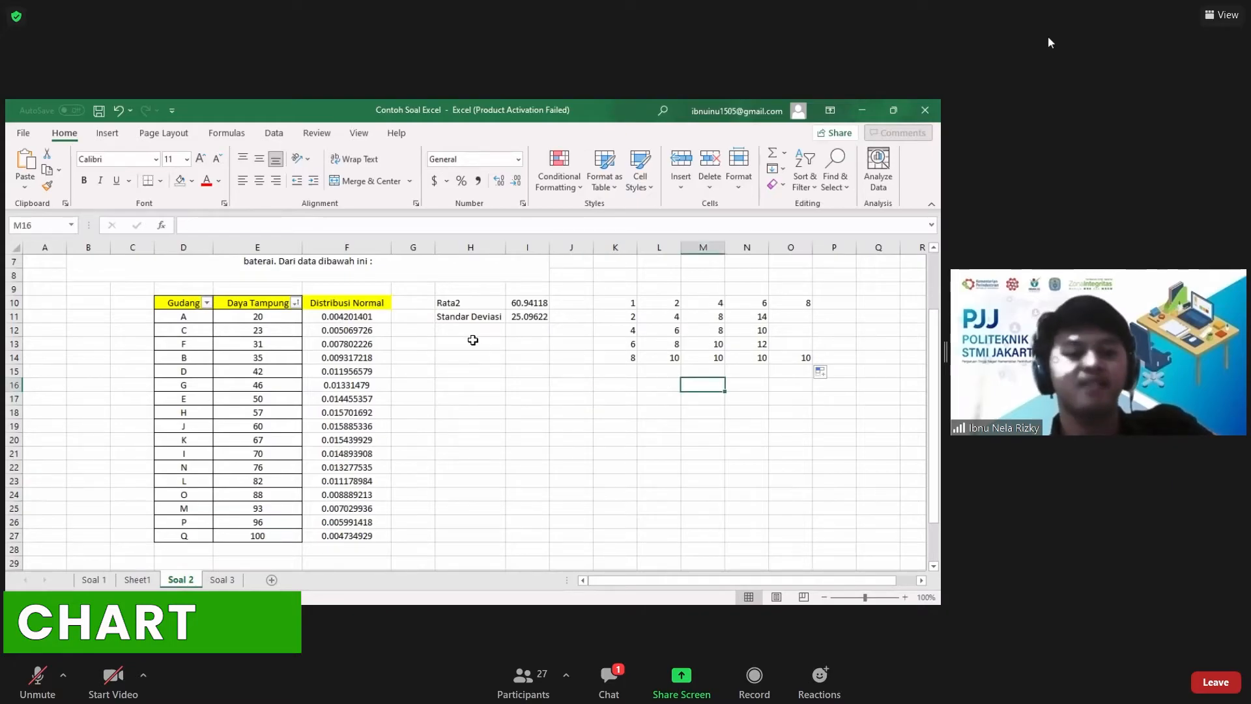
click(450, 303)
click(379, 303)
click(421, 308)
scroll(484, 312, down, 7)
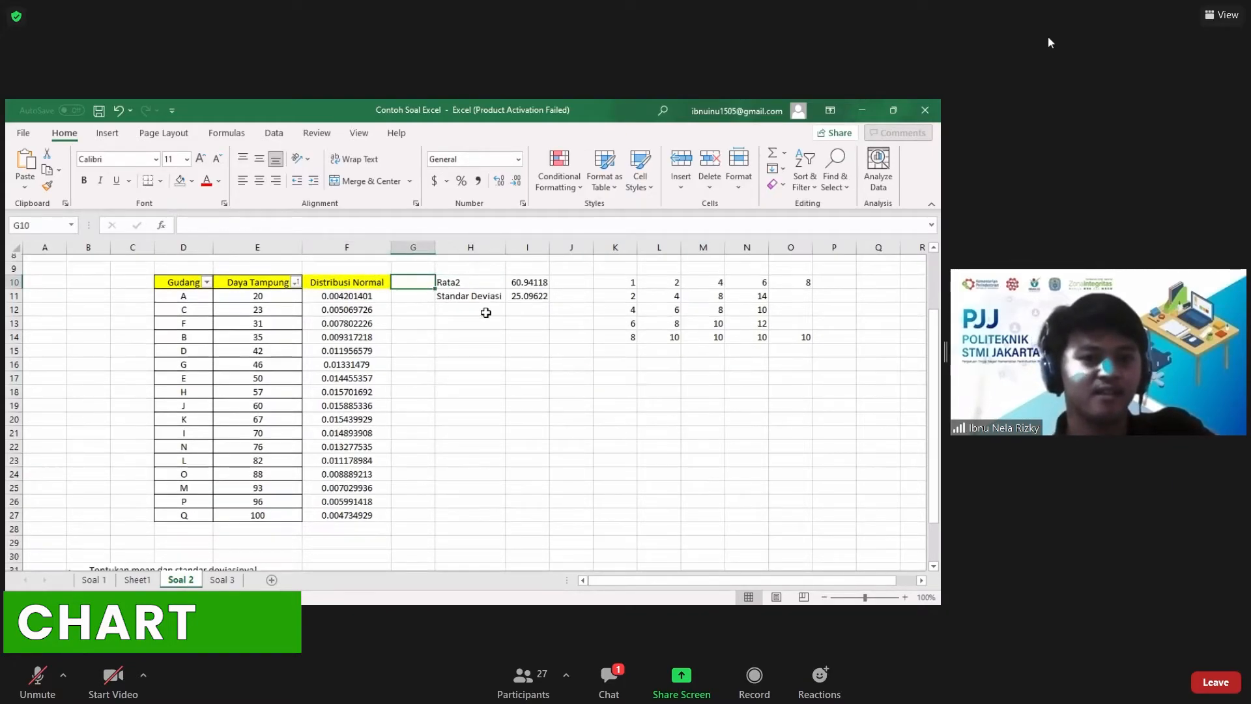
click(184, 315)
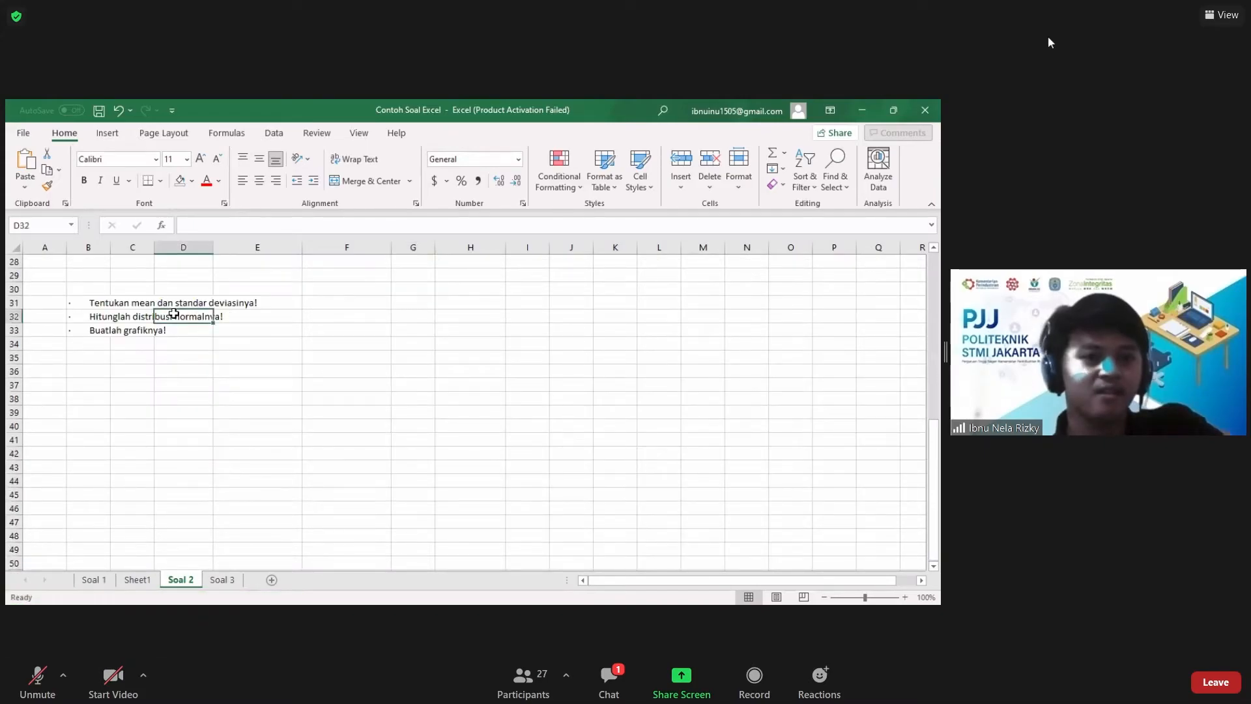
click(103, 332)
scroll(339, 338, up, 7)
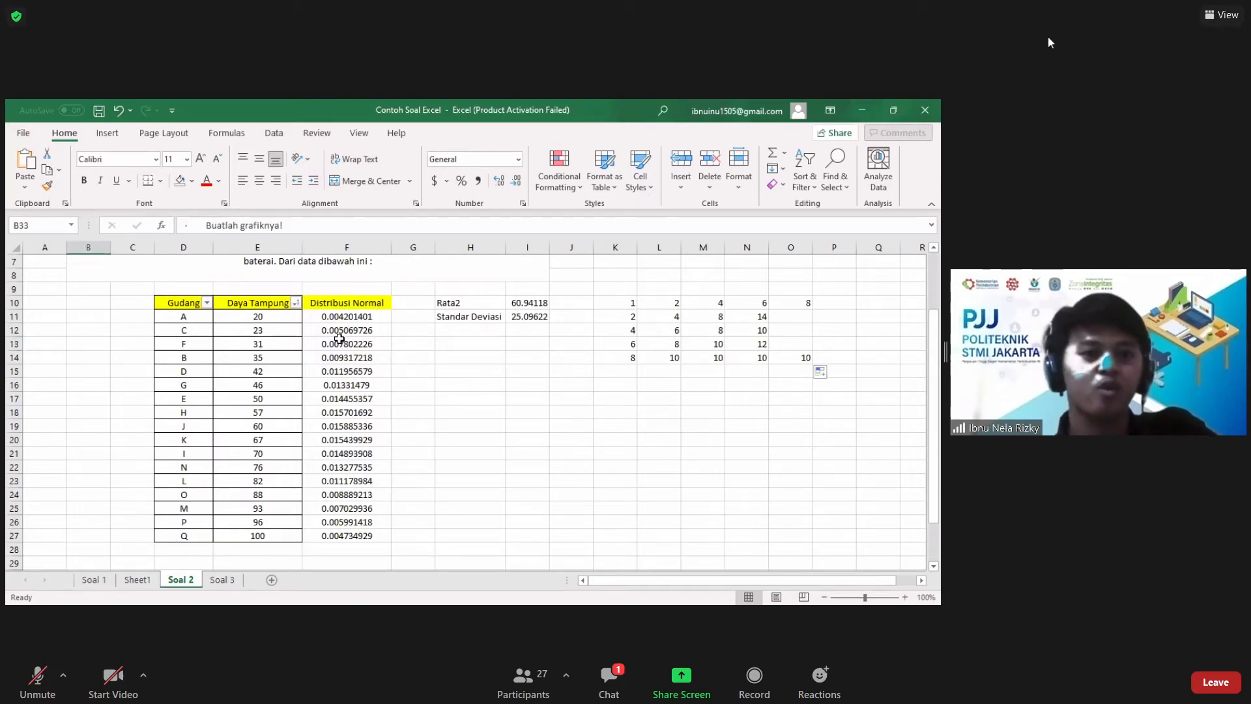
Step: Insert a Scatter with Smooth Lines and Markers chart from E11:F27 and place it beside the table, below the Standar Deviasi row
click(270, 317)
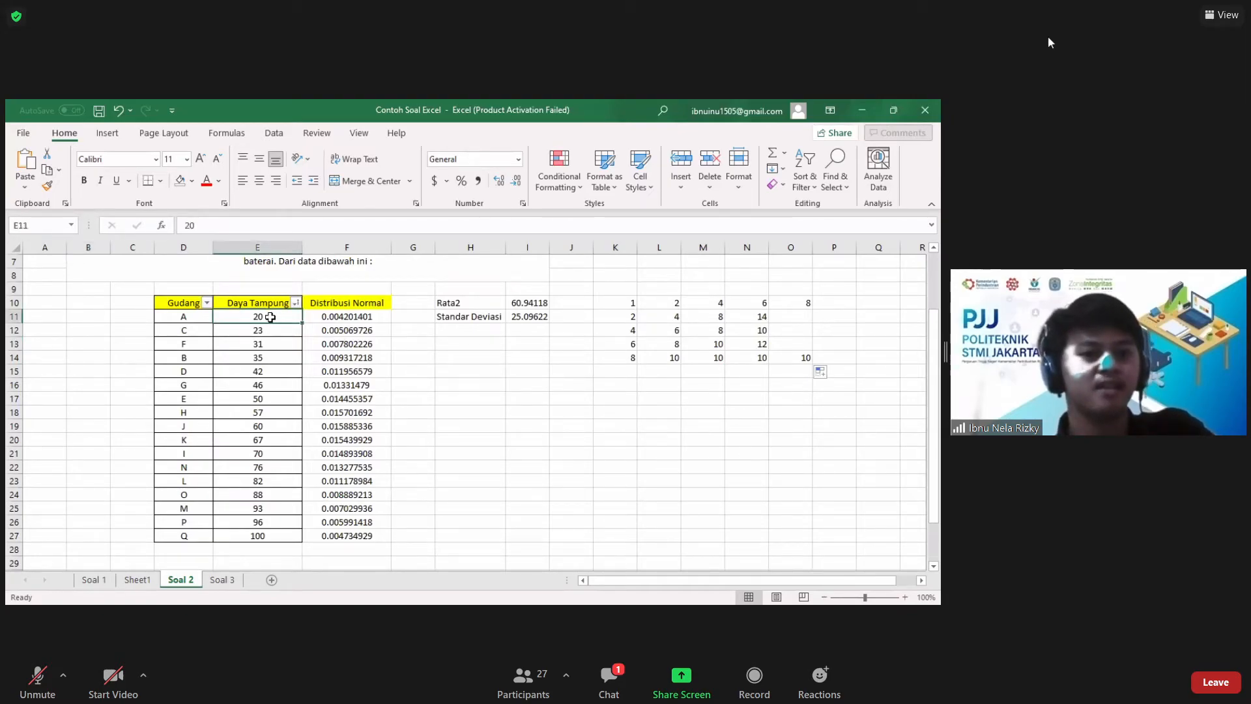
drag(270, 317, 344, 535)
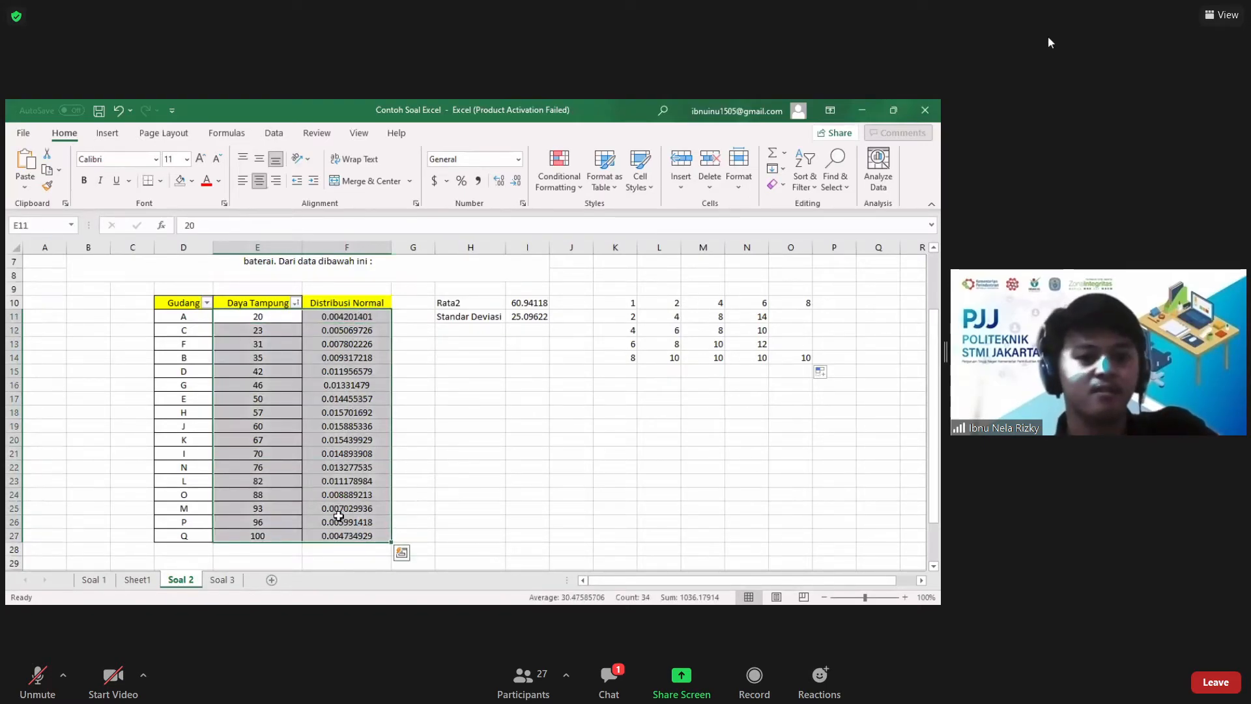
click(118, 134)
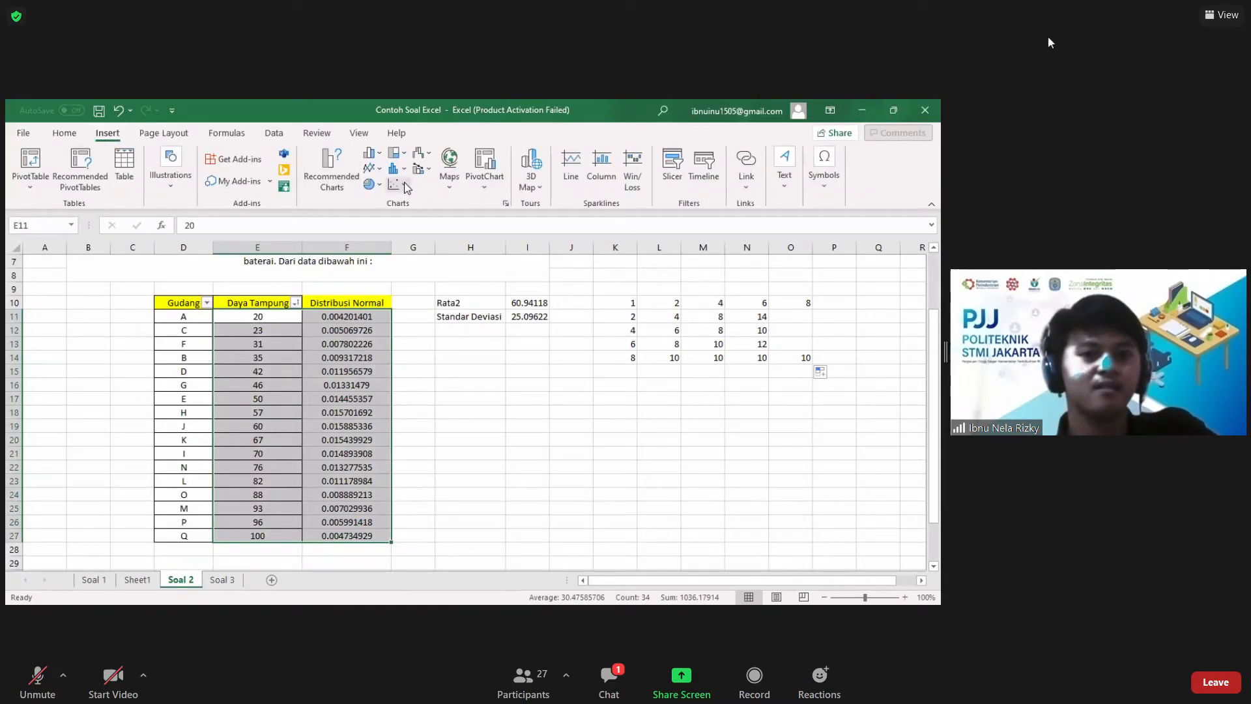
click(405, 187)
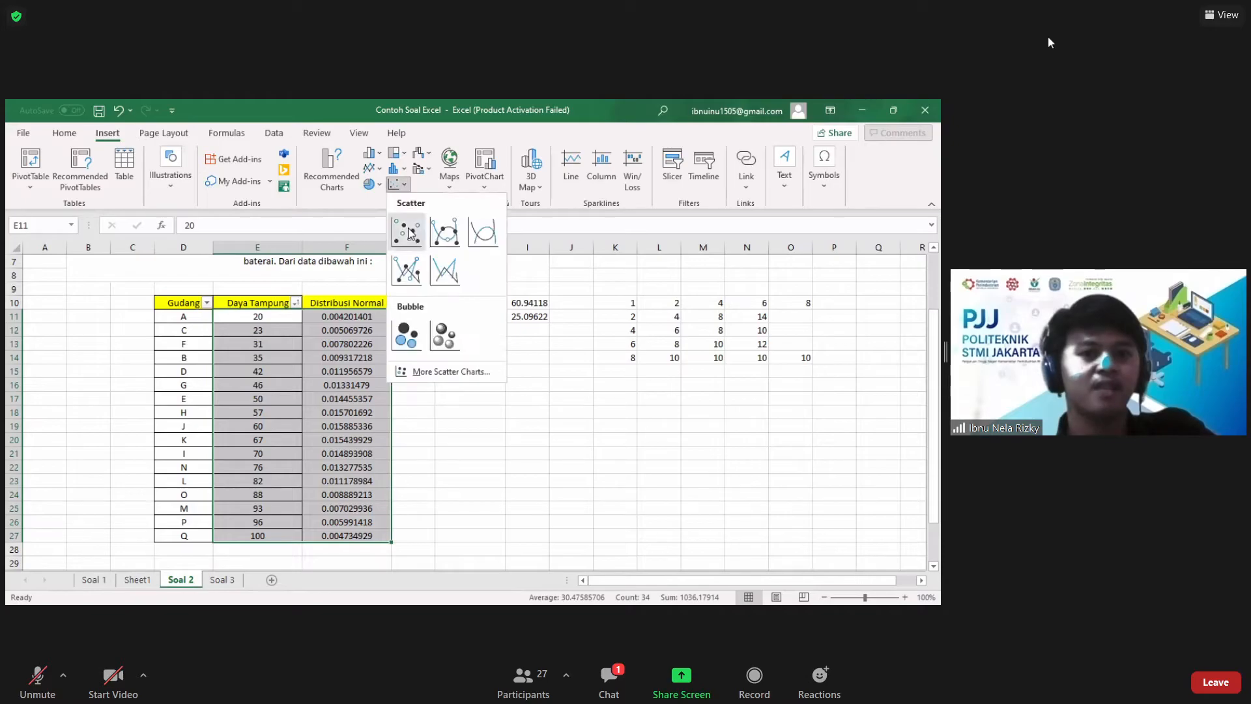
click(453, 225)
drag(417, 329, 536, 364)
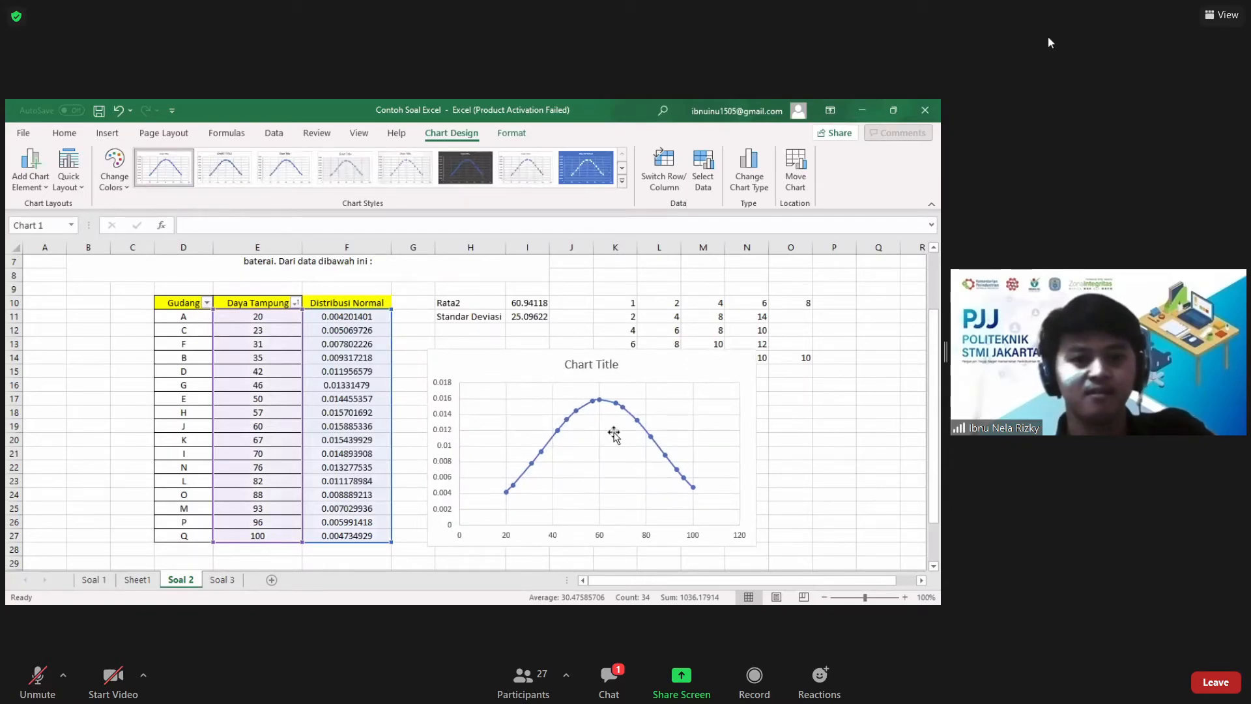
Step: Set the minimum bound of the chart's horizontal axis to 15
scroll(616, 443, down, 1)
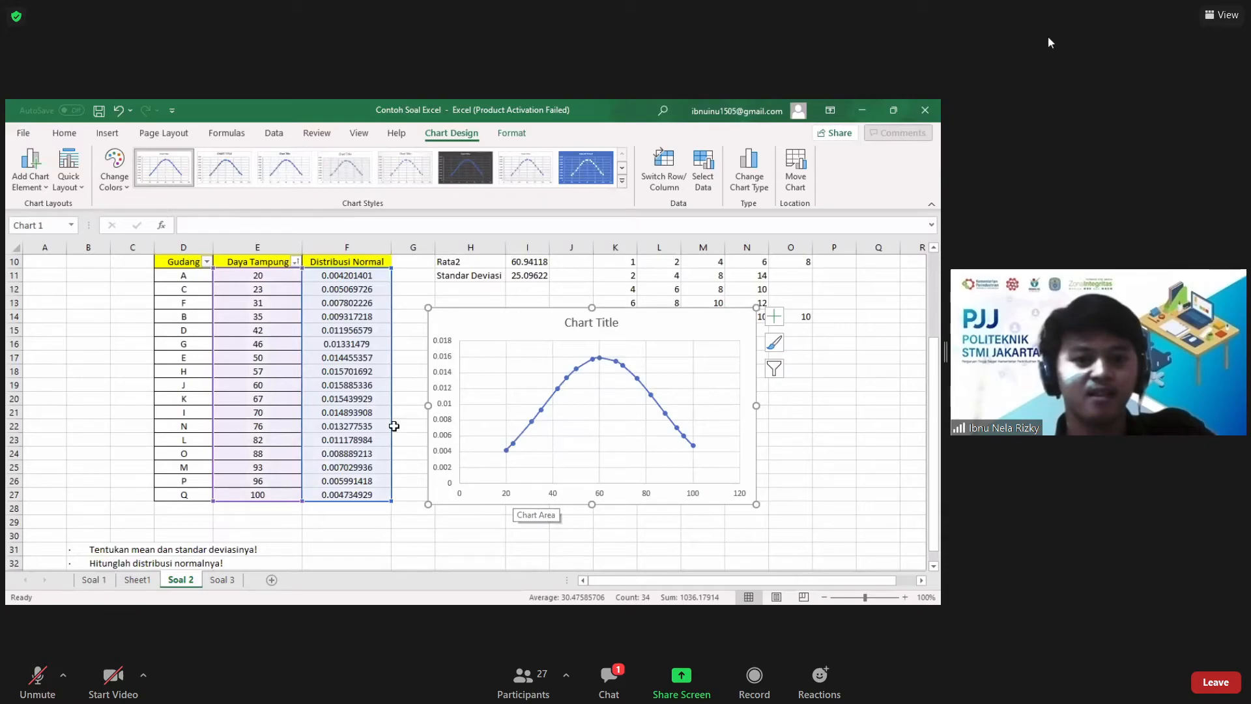
double_click(531, 494)
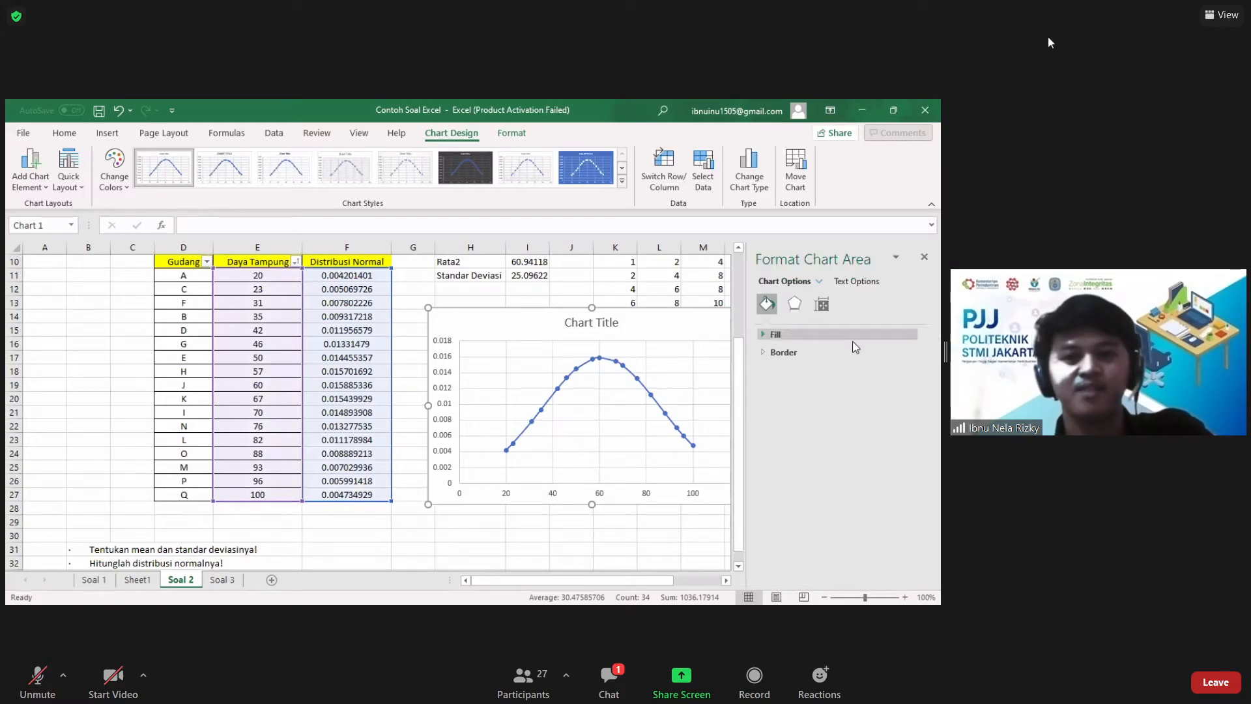
click(599, 496)
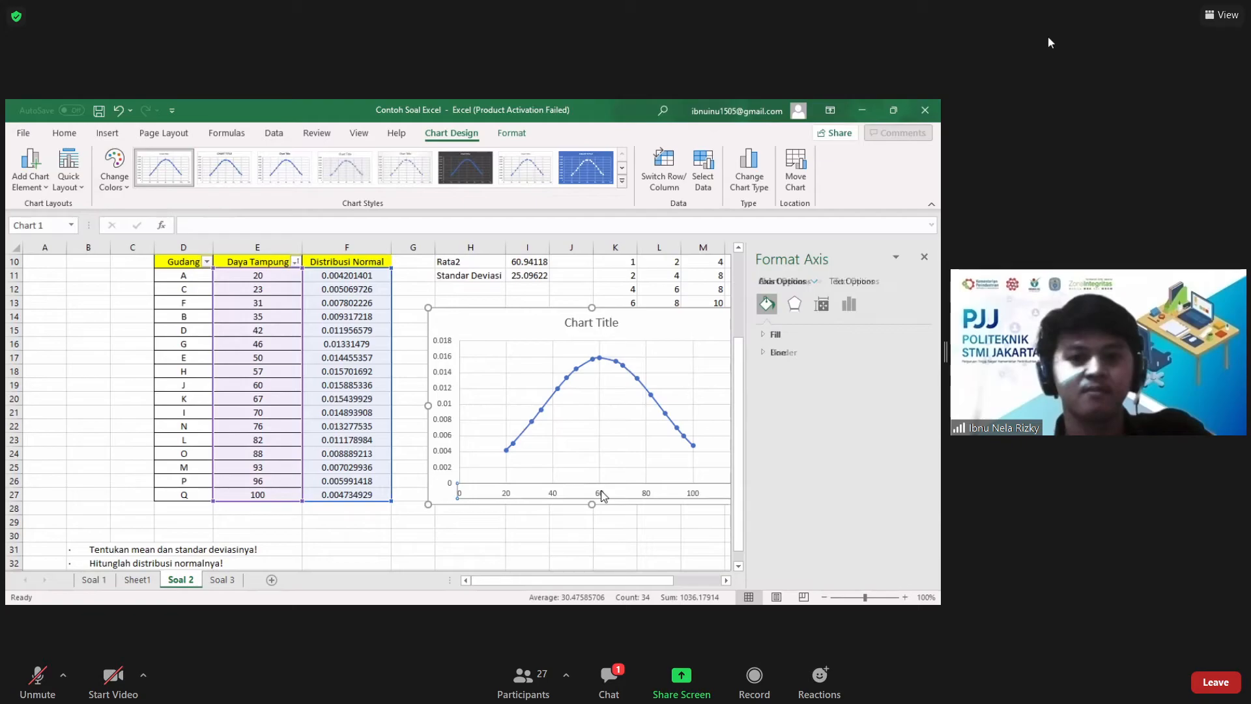
click(848, 303)
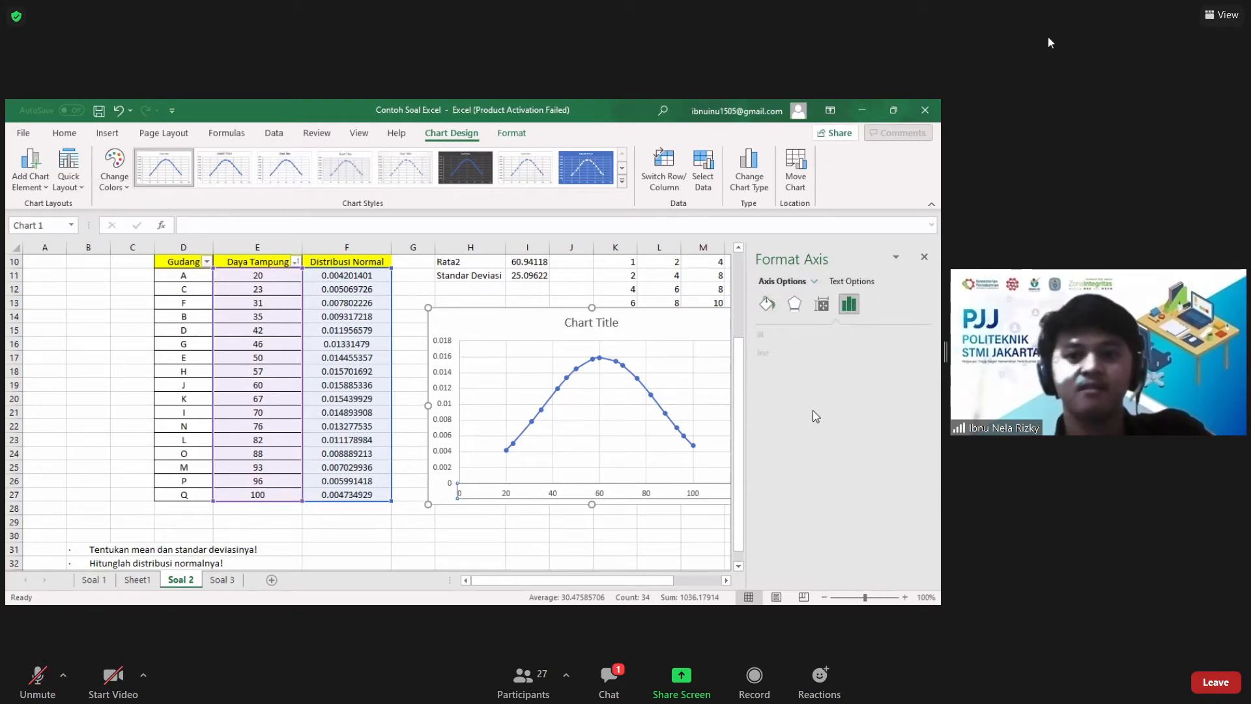
click(813, 335)
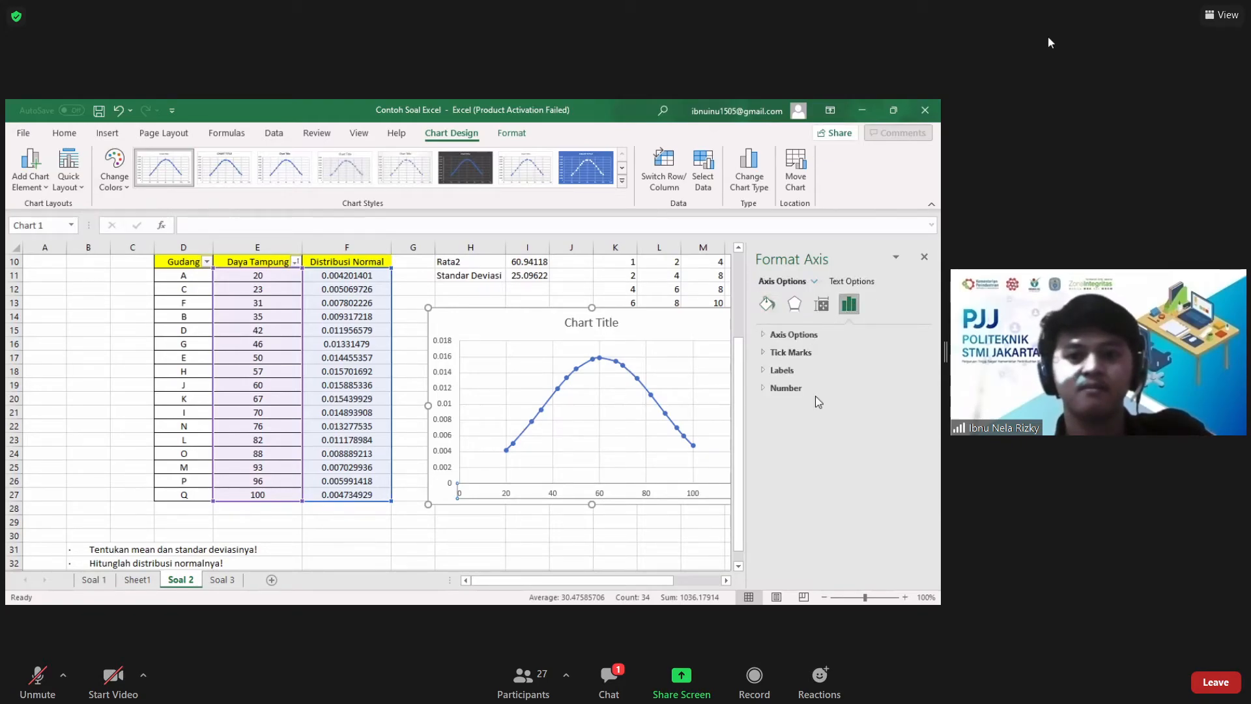
click(853, 366)
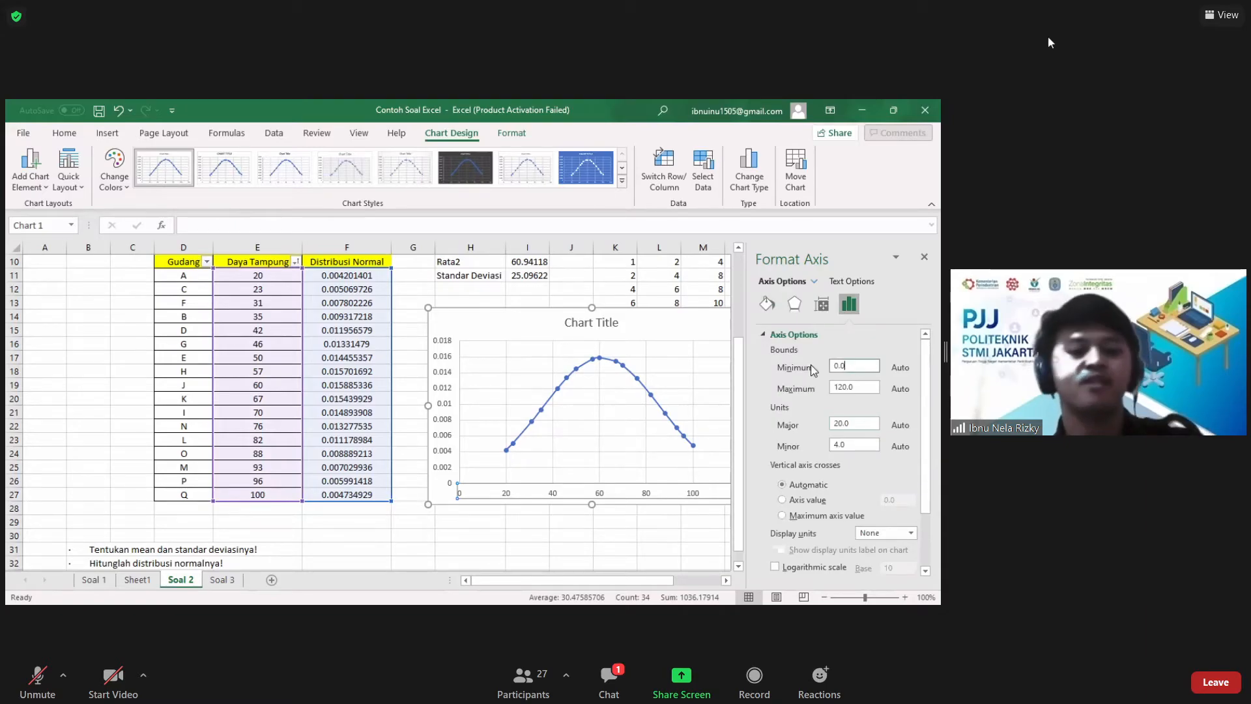
text(15)
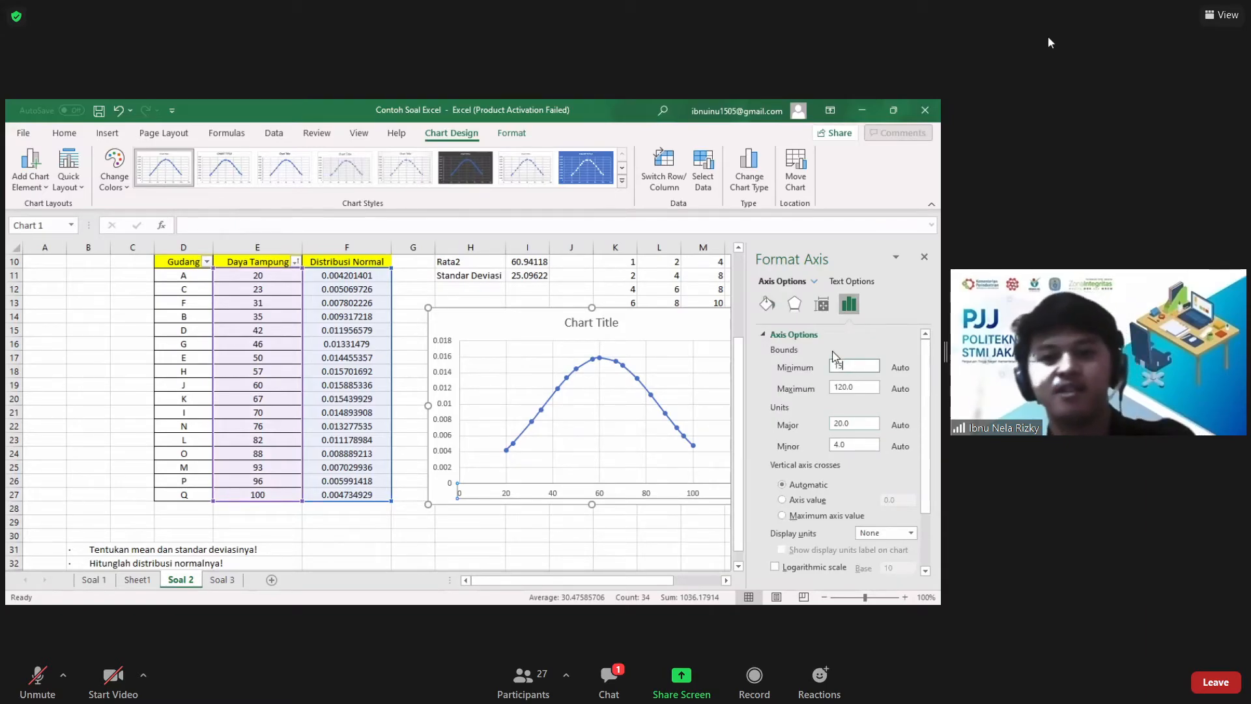
Step: Set the maximum bound of the chart's horizontal axis to 115 and close the axis formatting
click(867, 388)
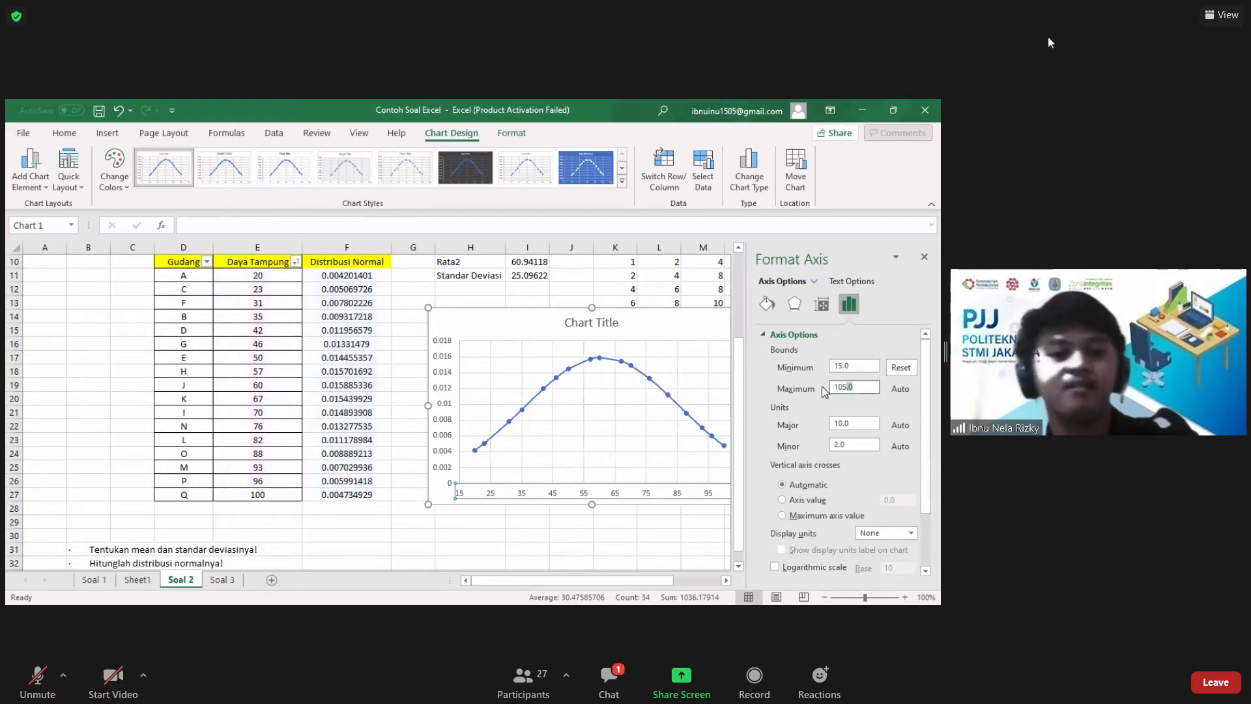
drag(853, 388, 822, 388)
text(115)
key(Return)
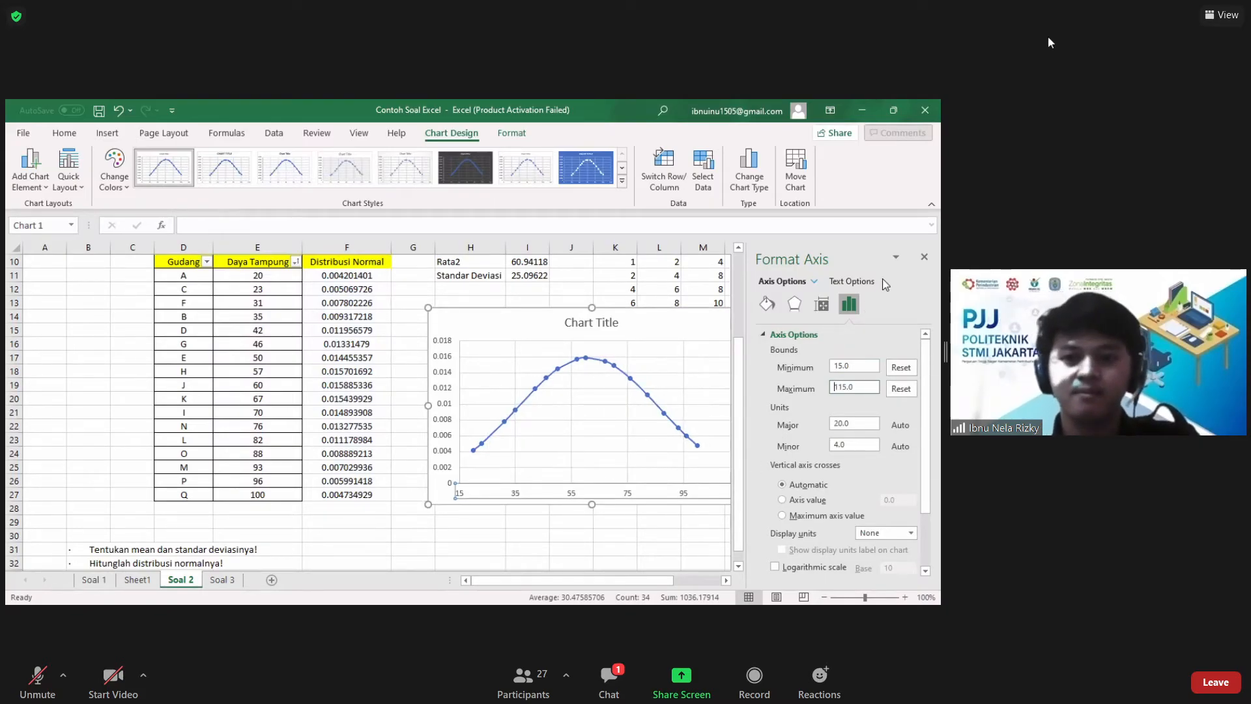
click(925, 258)
click(790, 358)
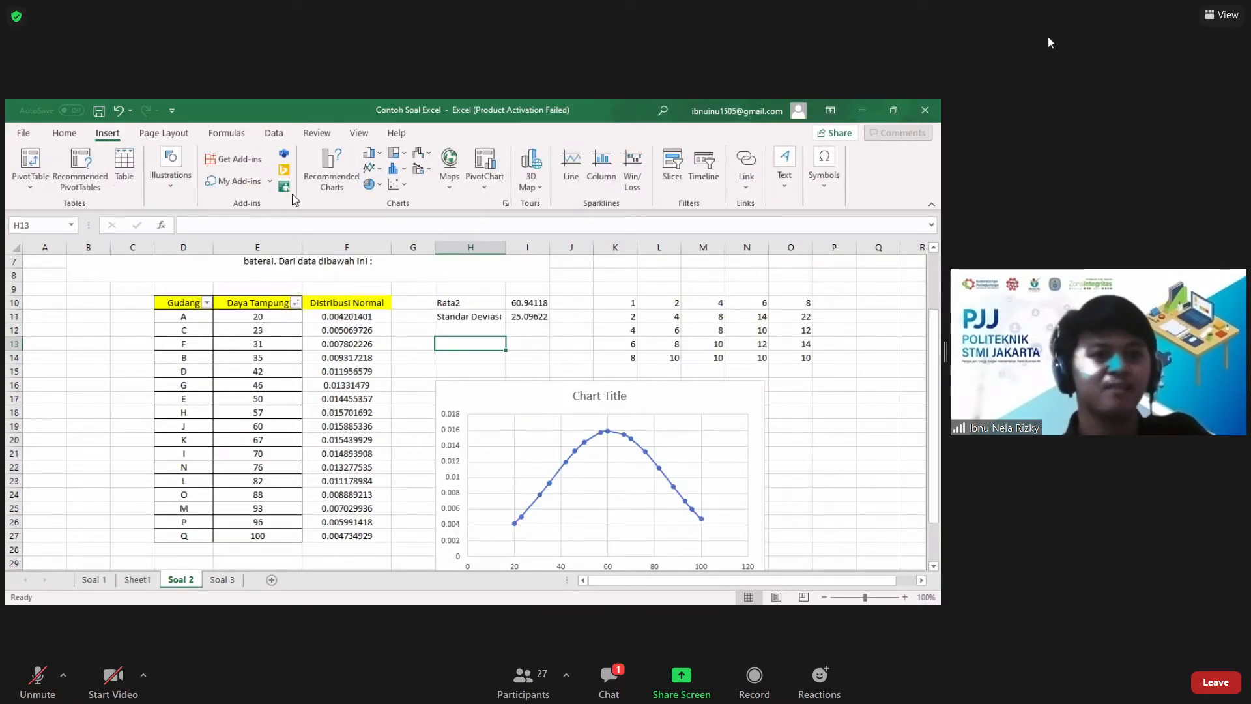
Step: Insert a 2-D Clustered Column chart from E11:F27 and move it up beside the table
click(268, 318)
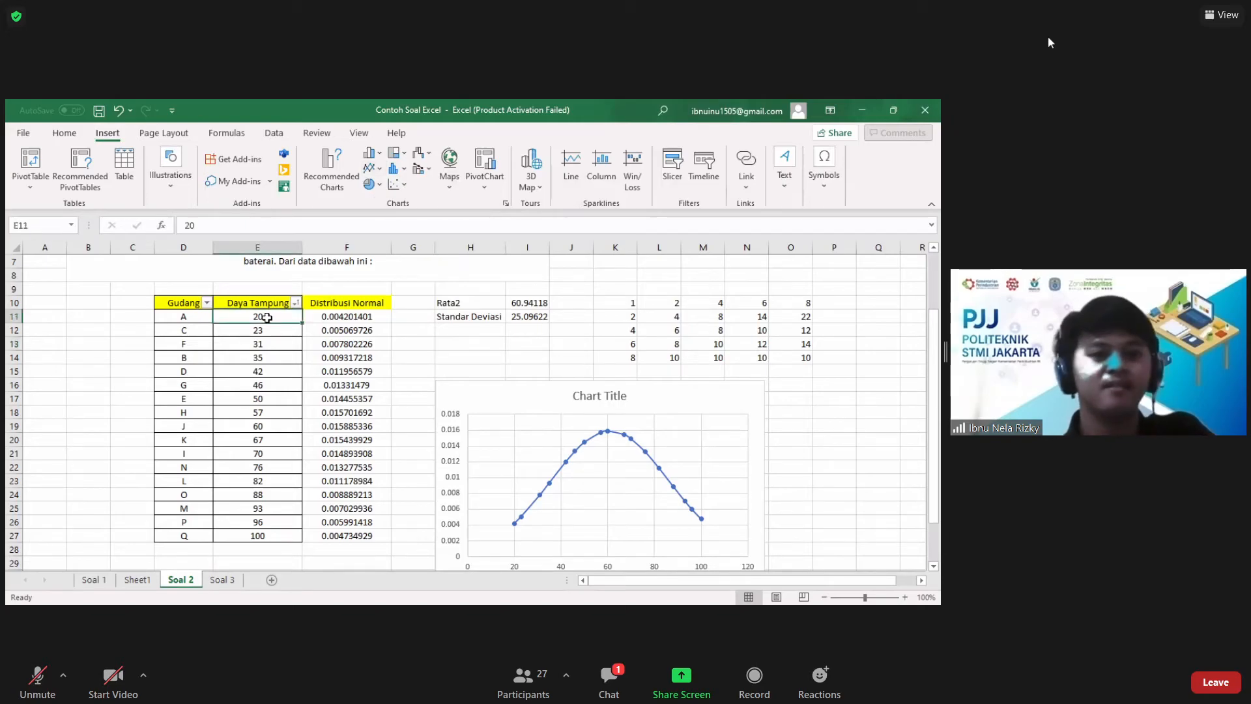
click(315, 456)
click(261, 318)
drag(261, 318, 335, 537)
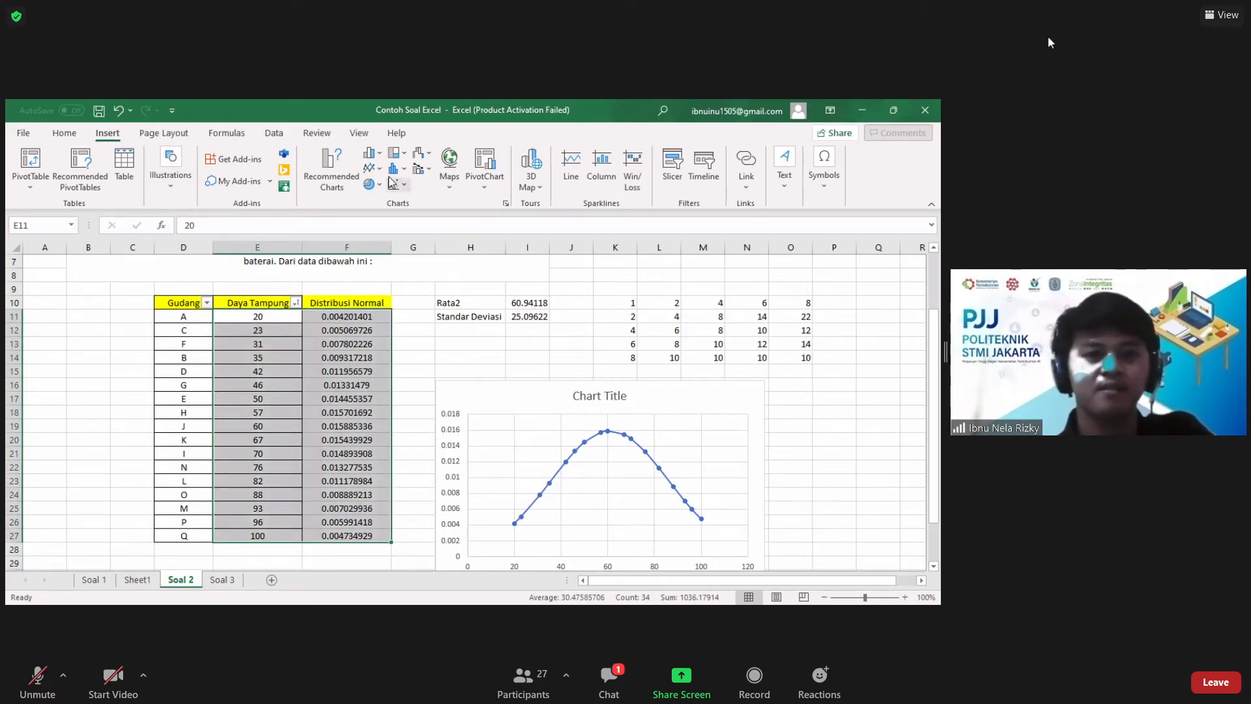
click(383, 156)
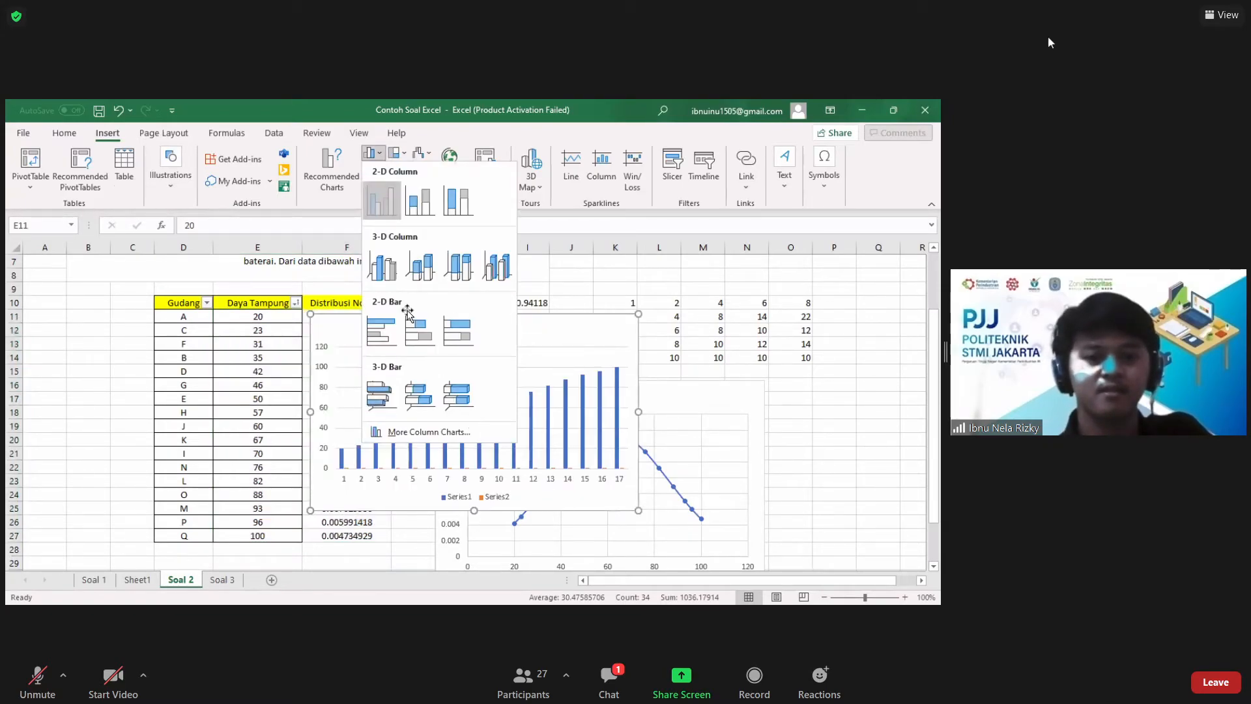
click(381, 198)
drag(326, 306, 409, 250)
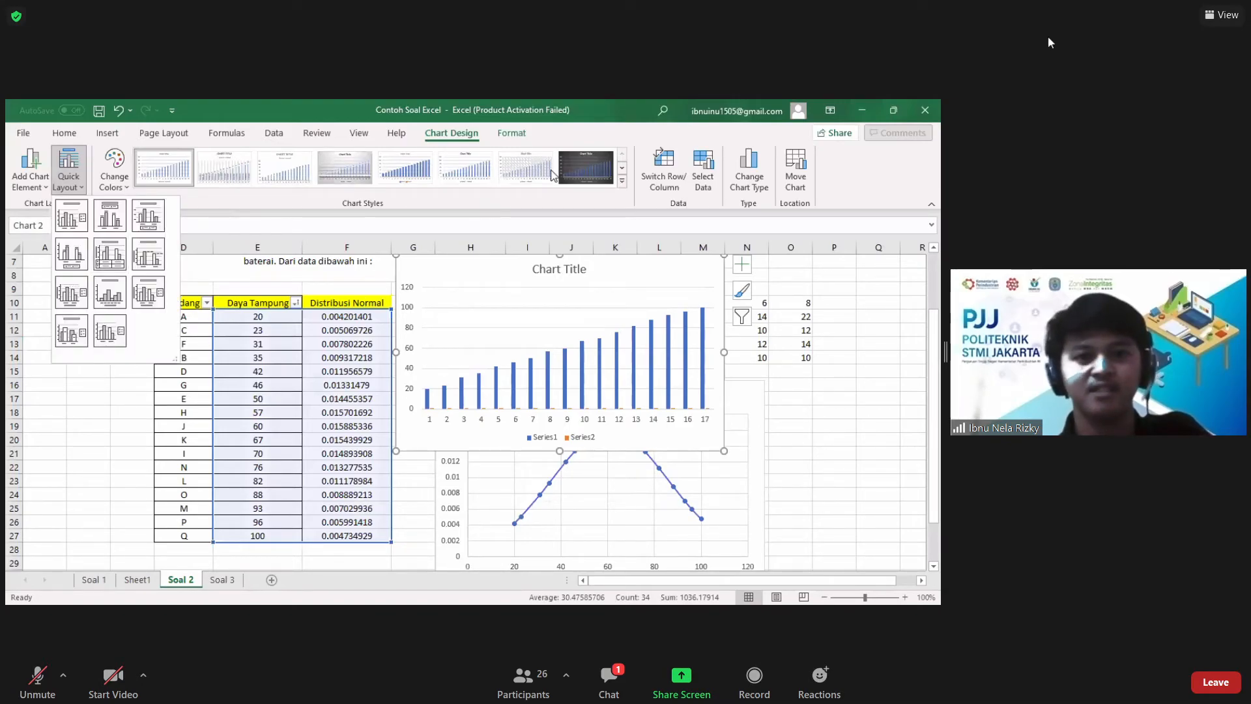
Step: Try a dark chart style on the column chart, reposition the chart, and delete it from the sheet
click(428, 163)
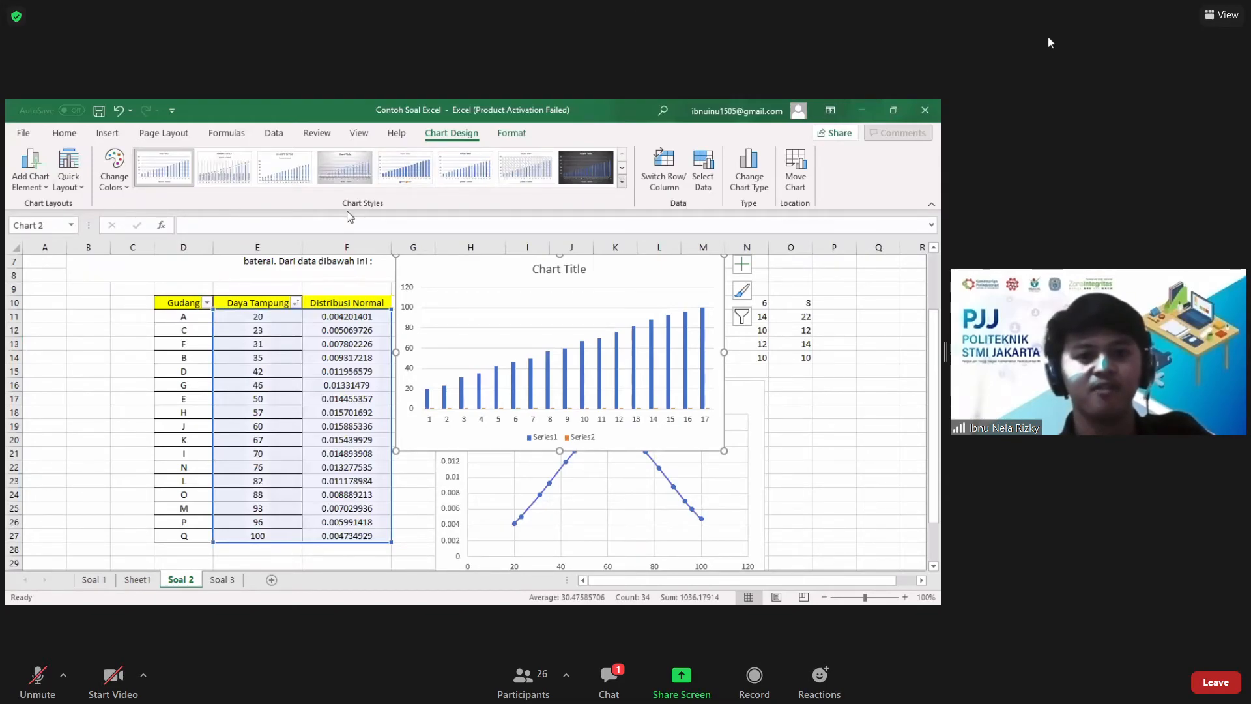
click(622, 181)
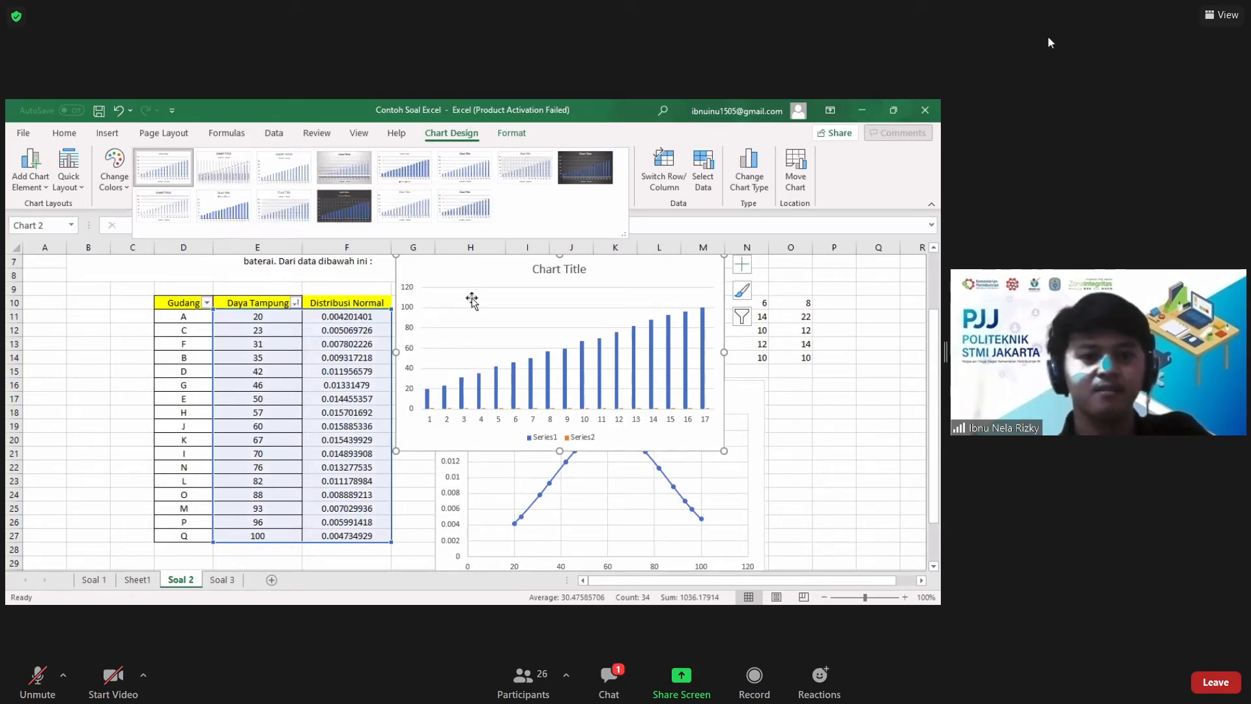
click(344, 206)
drag(471, 299, 400, 360)
scroll(400, 360, down, 2)
scroll(463, 351, up, 1)
scroll(553, 326, up, 3)
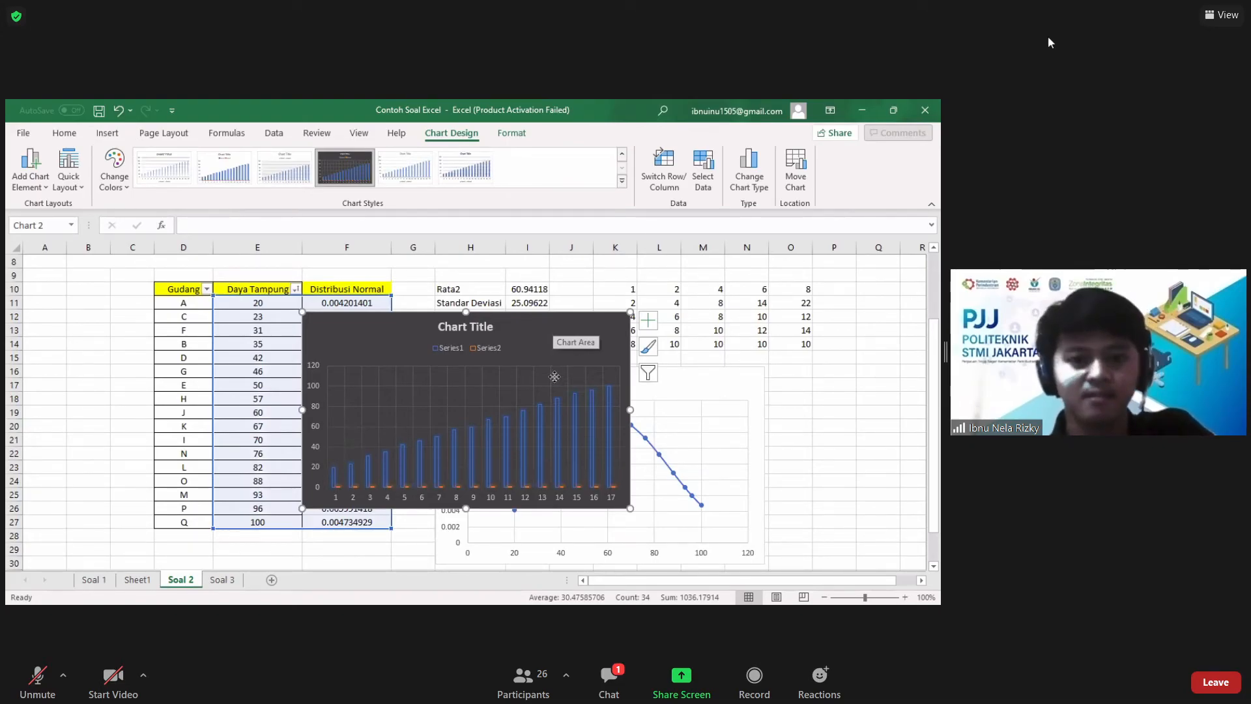
key(Delete)
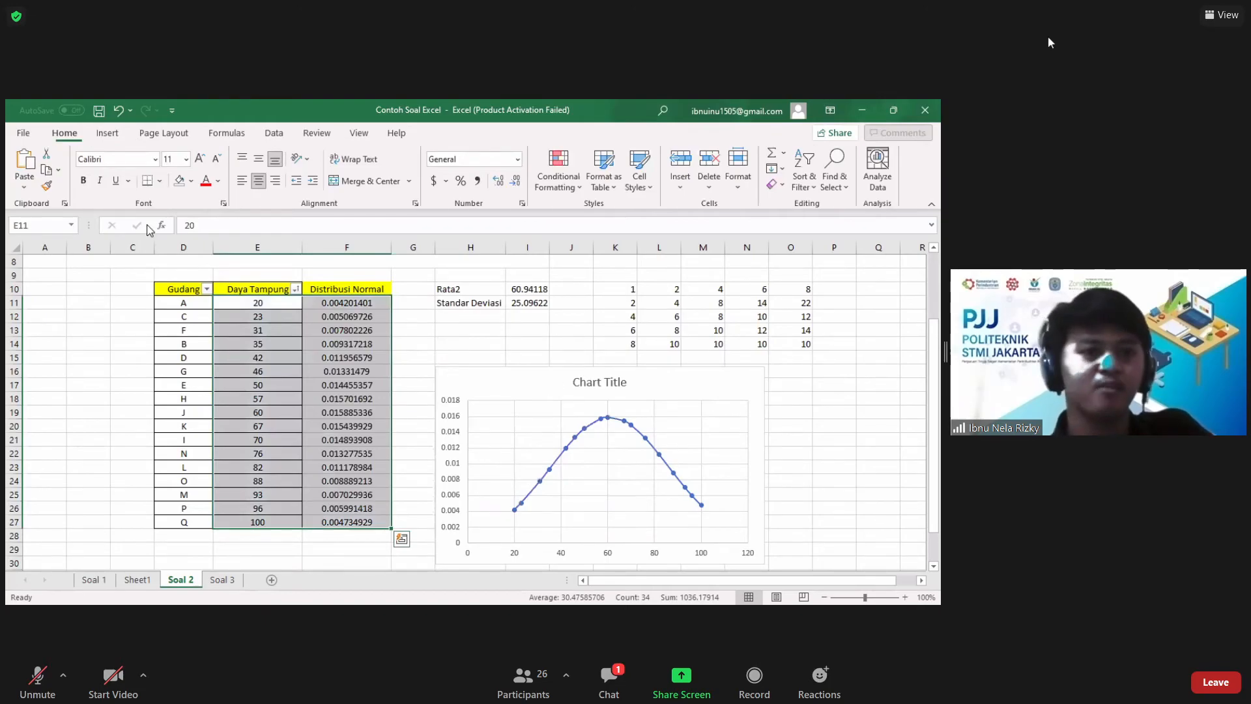
Step: Apply the quick layout with axis titles, legend and linear trendline equation to the scatter chart, and move the equation label above the legend
click(488, 456)
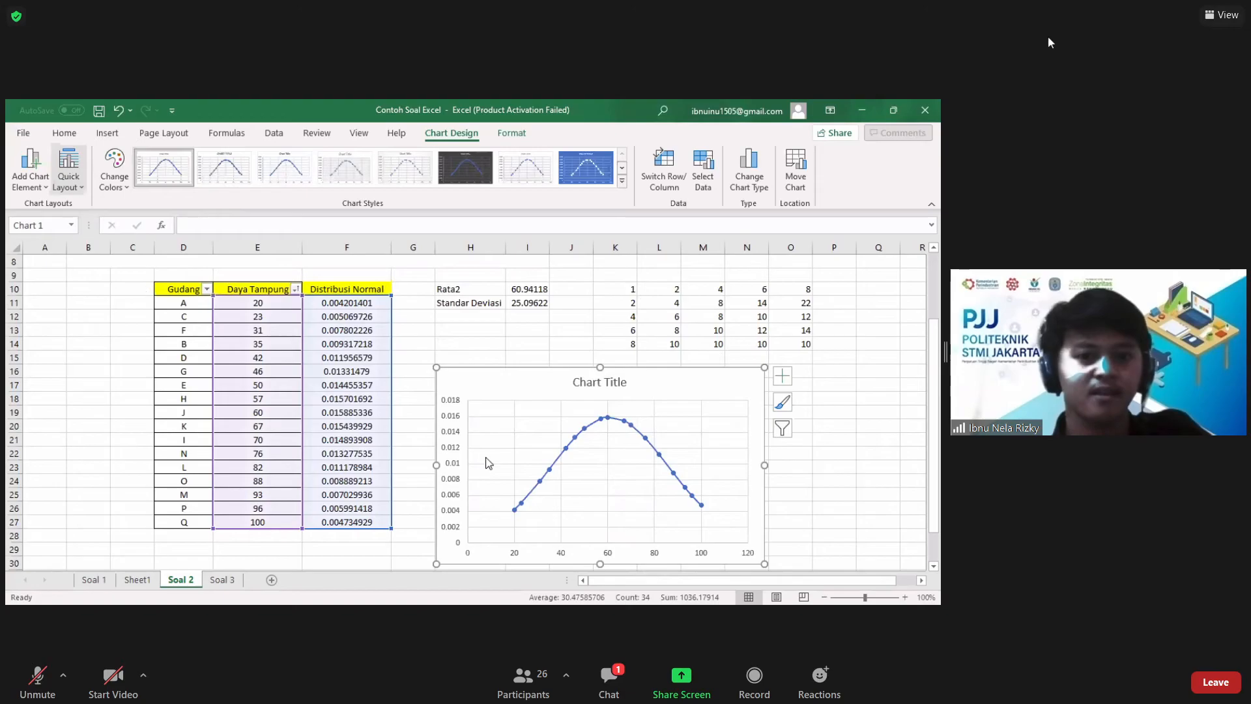
click(68, 171)
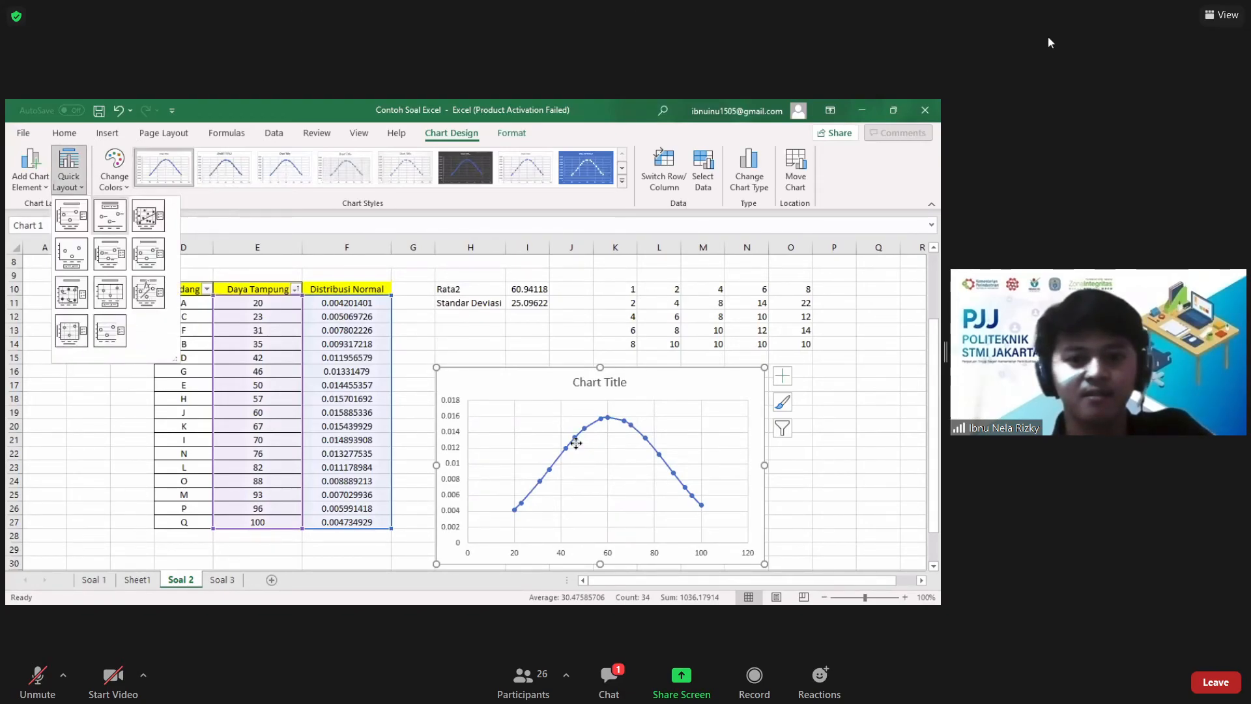
click(148, 293)
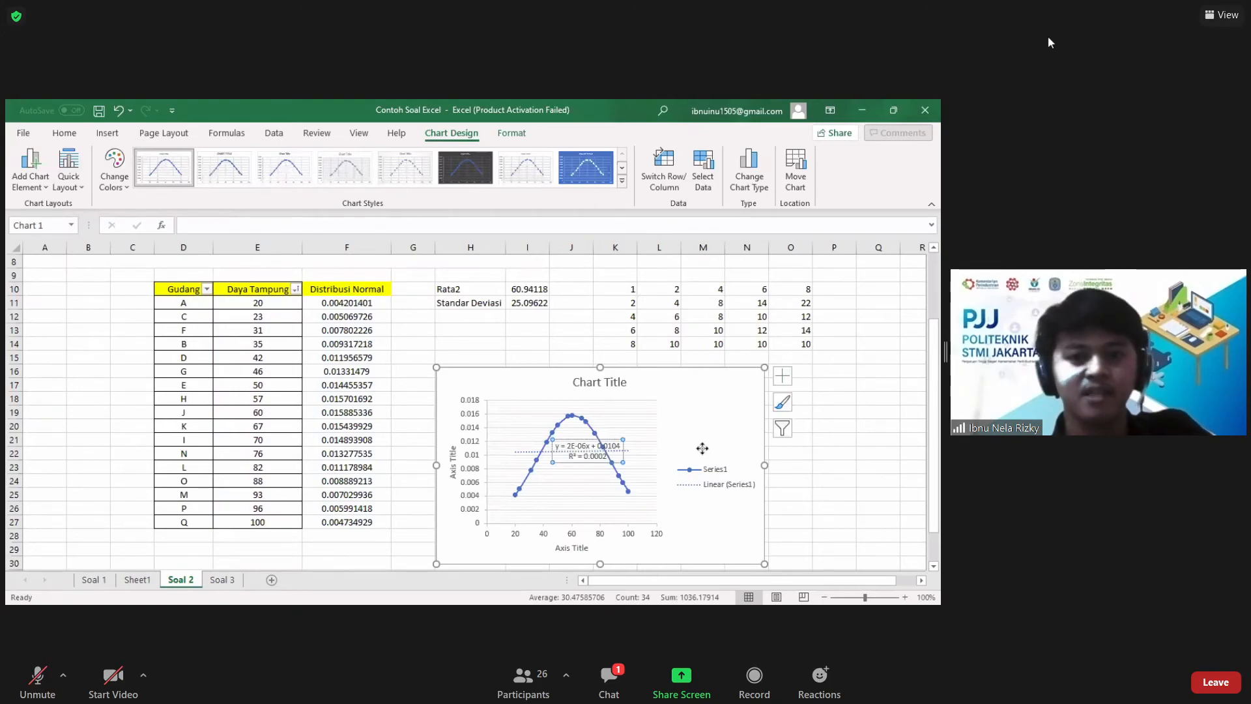
drag(568, 462, 703, 427)
click(696, 412)
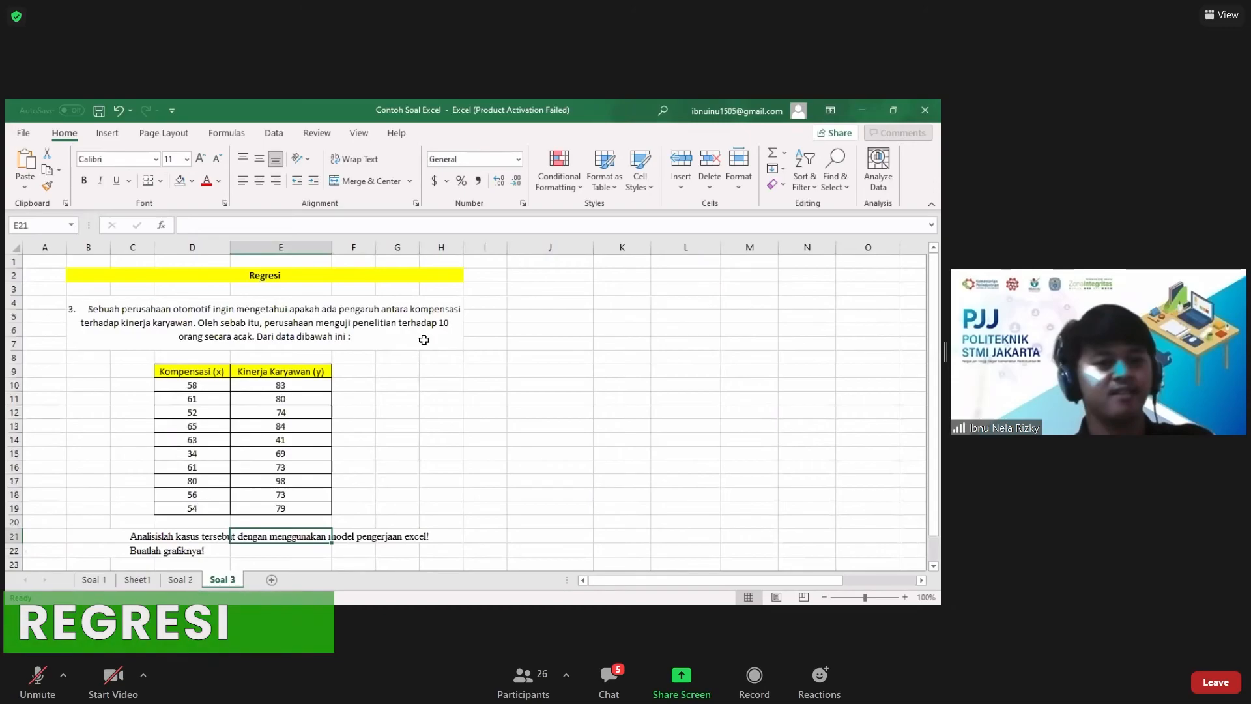
Step: Review the Regresi problem on Soal 3, including the Kompensasi and Kinerja Karyawan data and the tasks in rows 21 and 22
click(239, 271)
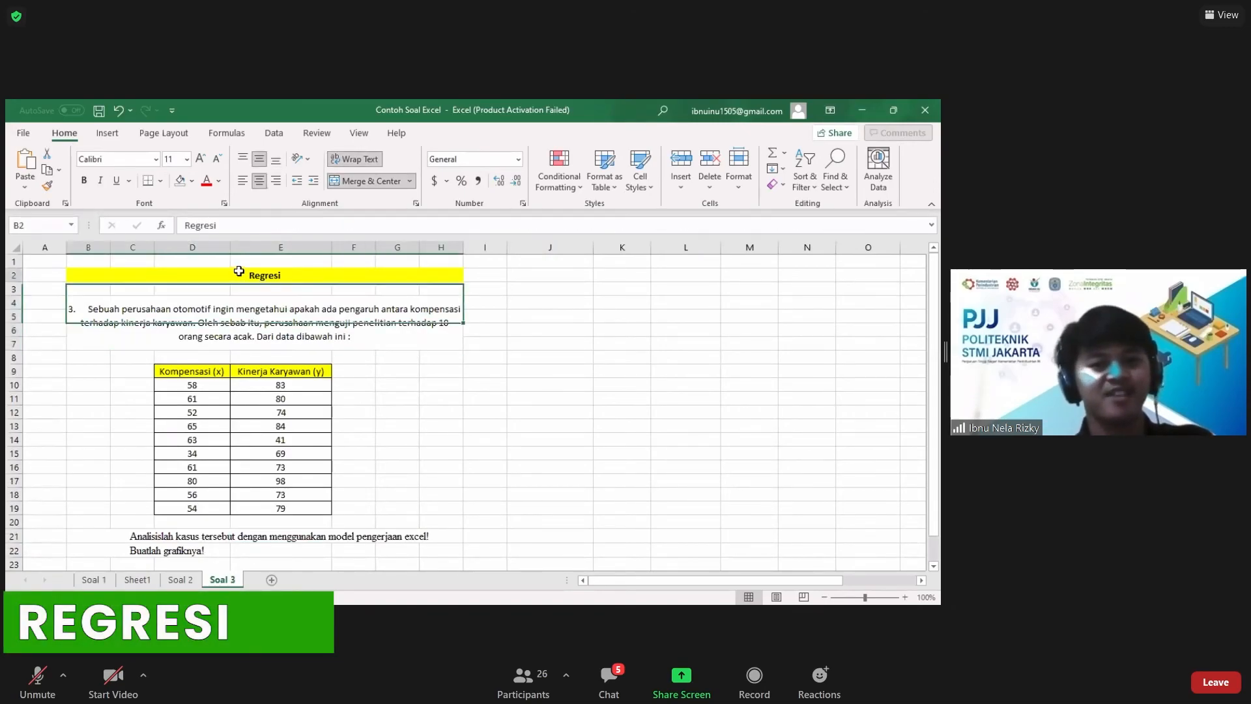
key(Down)
key(Down)
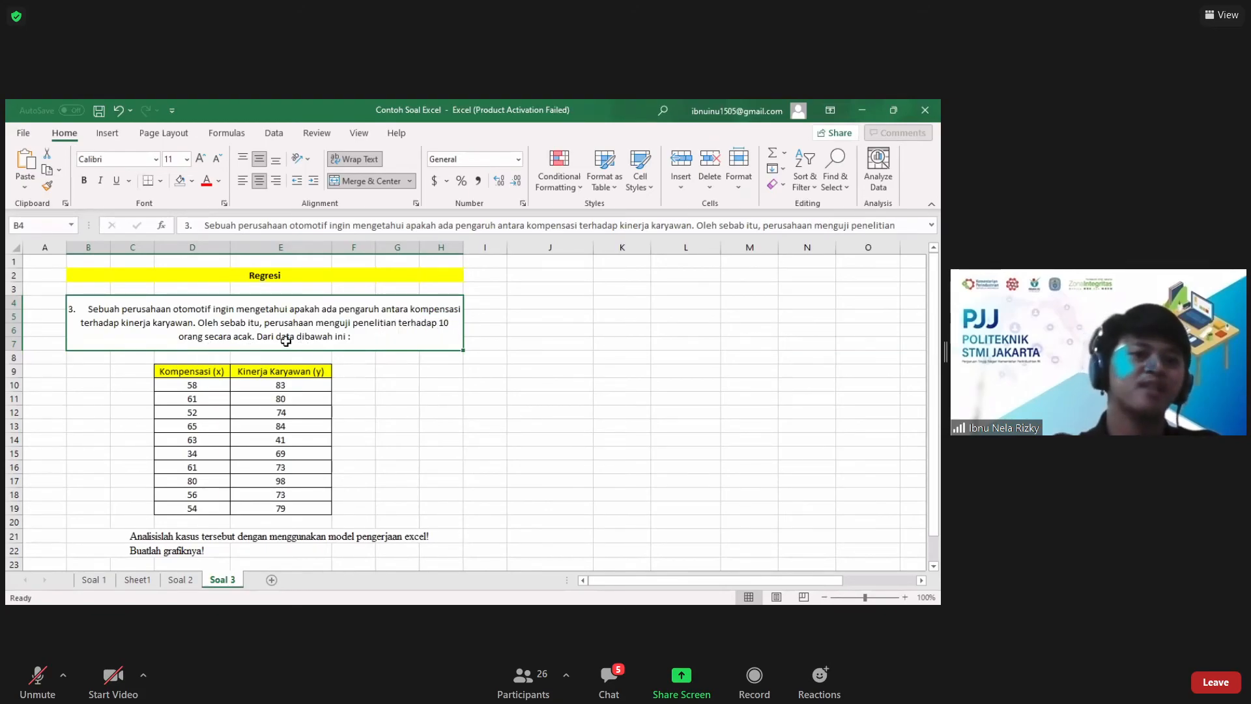
drag(201, 372, 282, 492)
click(426, 443)
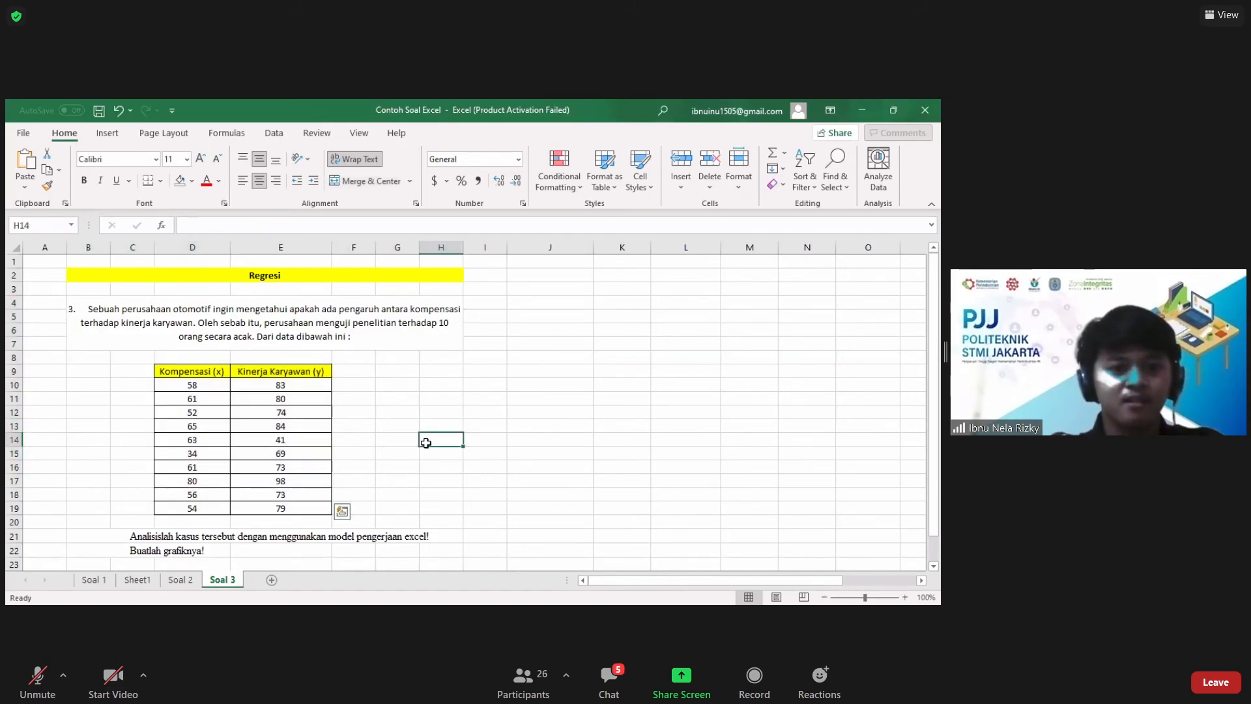
scroll(426, 443, down, 1)
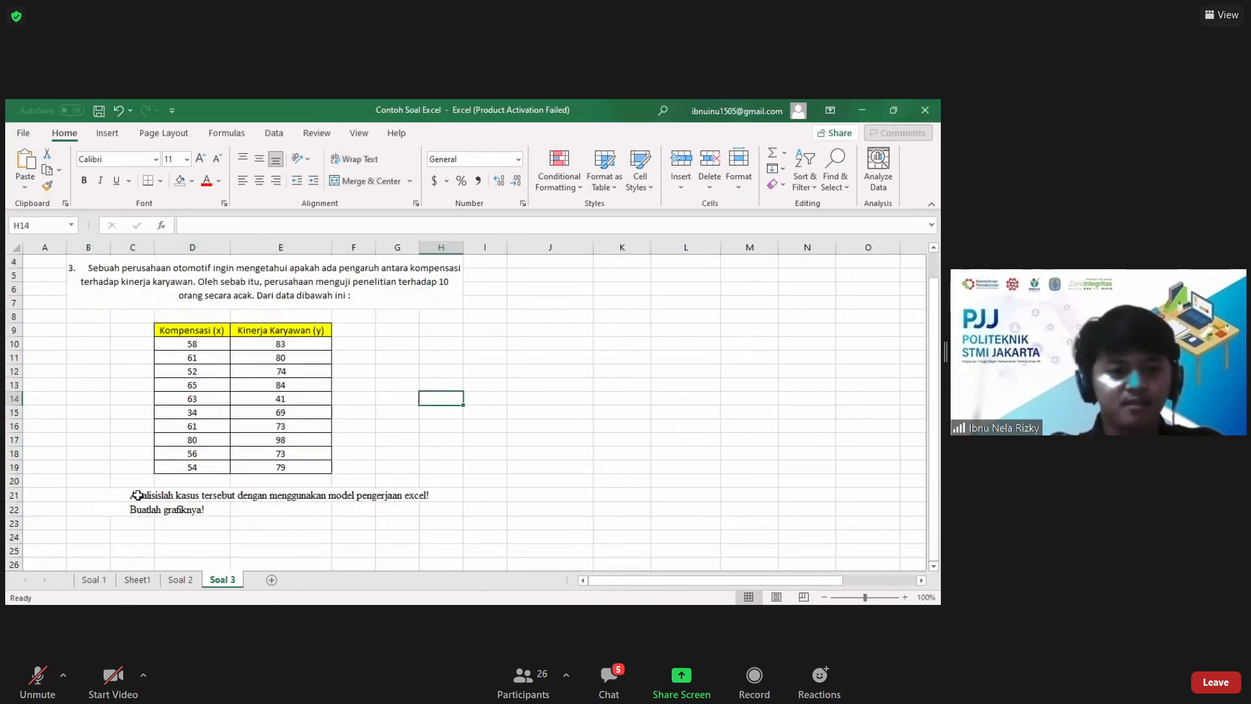
click(135, 493)
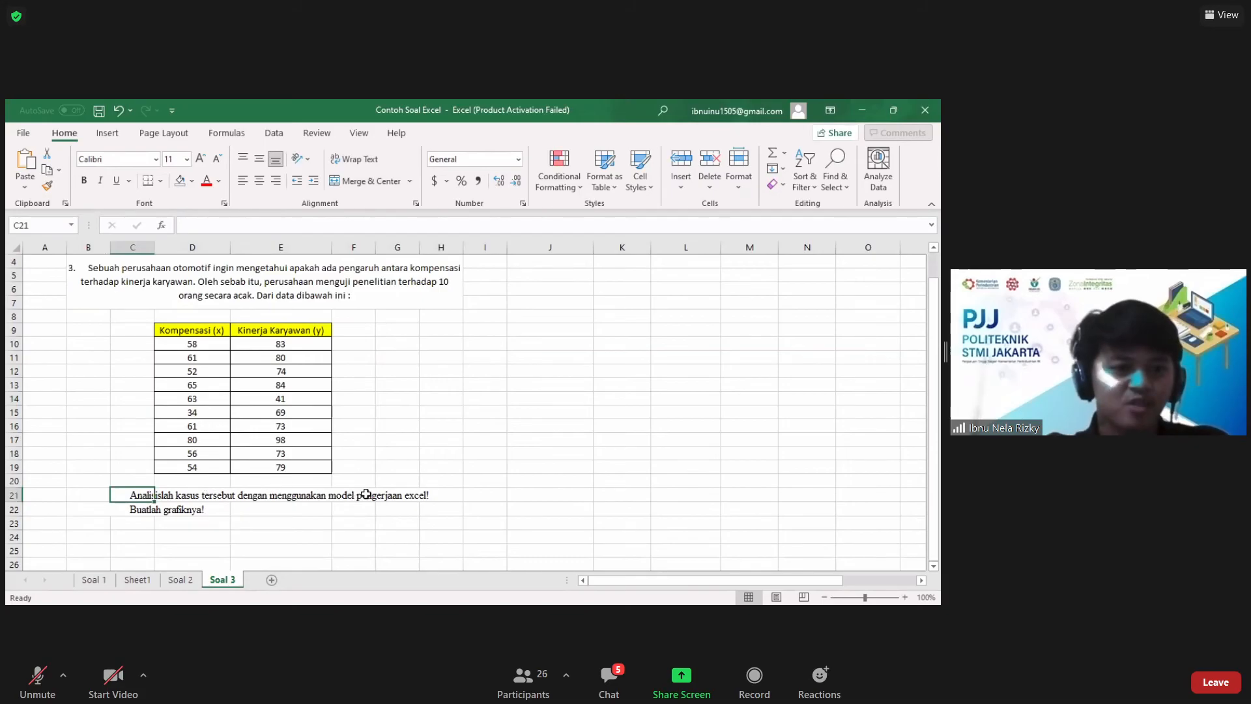
click(419, 495)
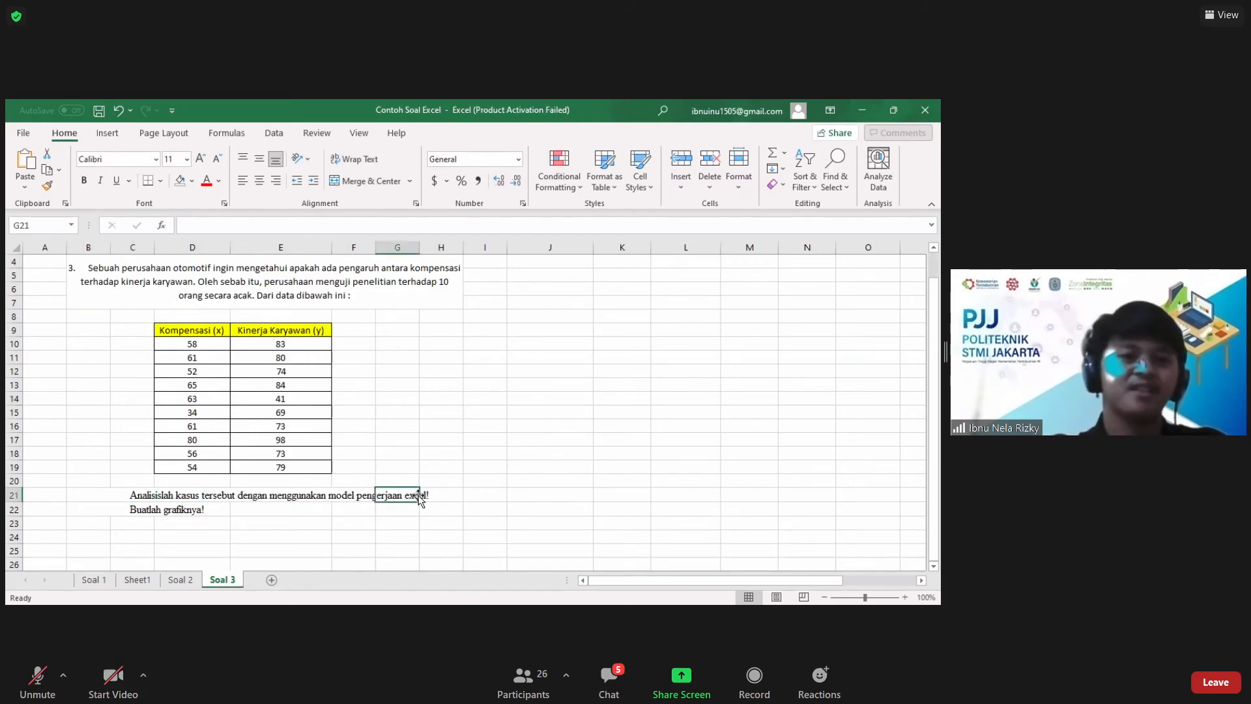
click(174, 508)
click(567, 333)
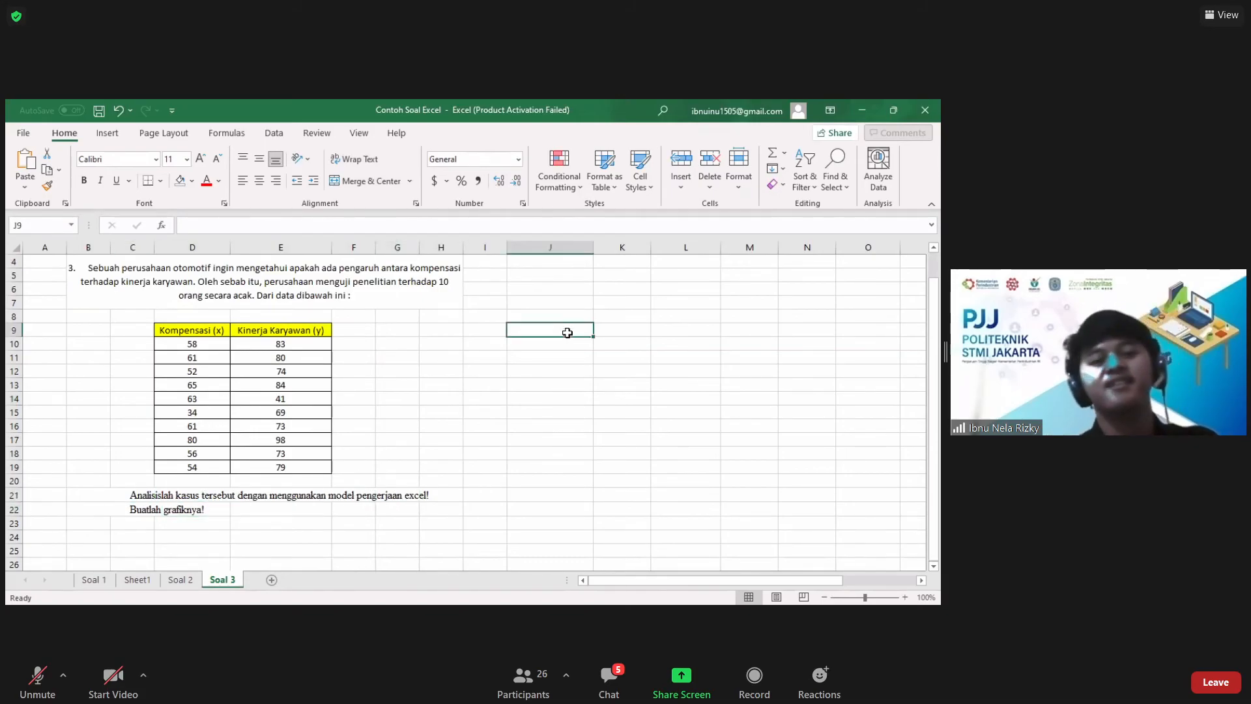
scroll(567, 333, up, 1)
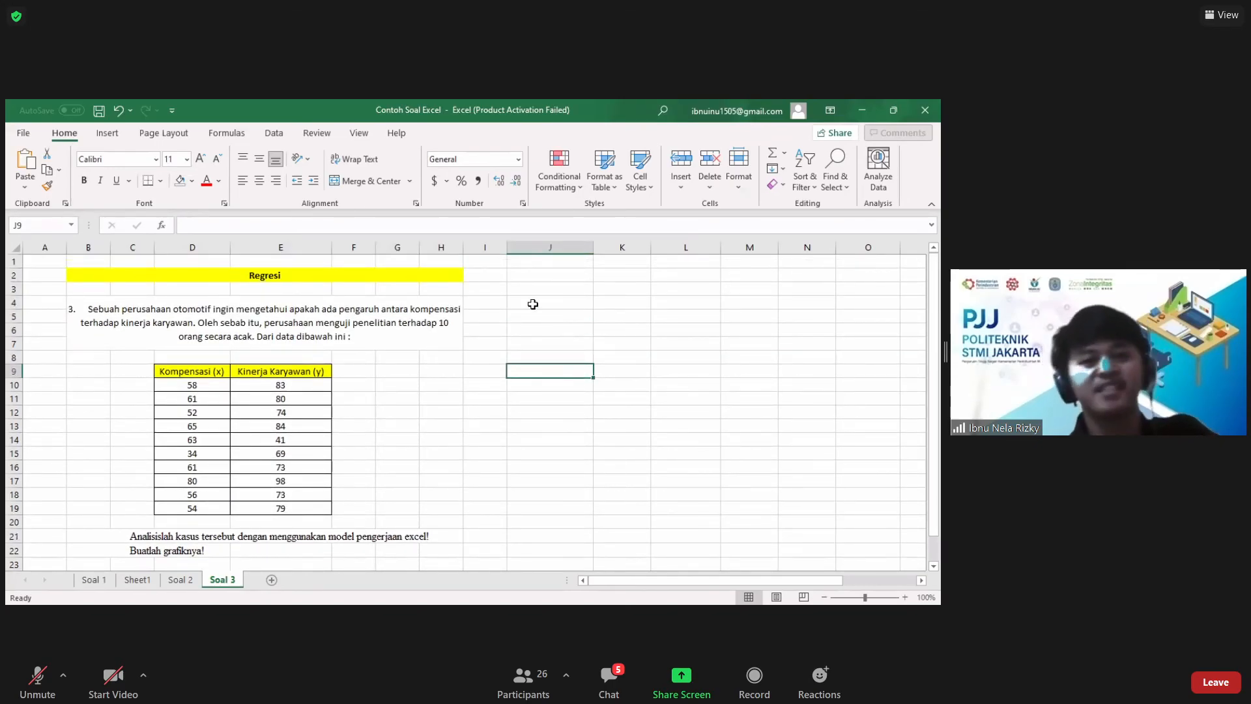
click(514, 327)
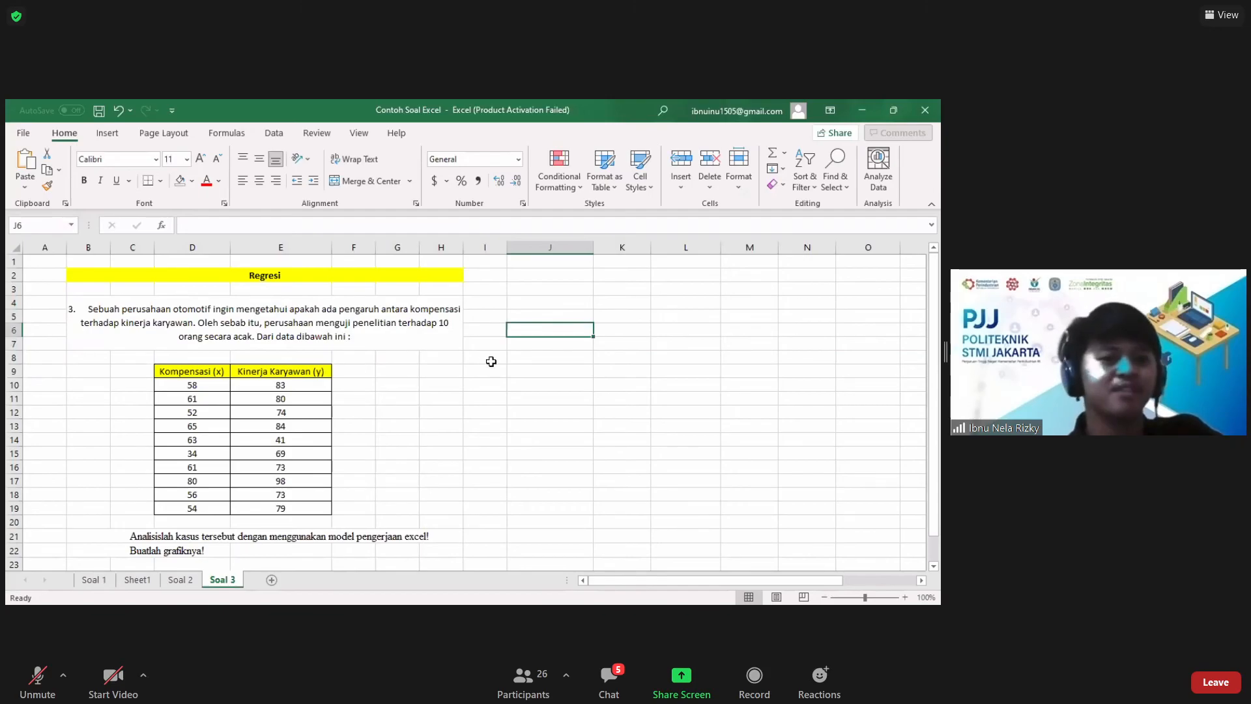
click(533, 368)
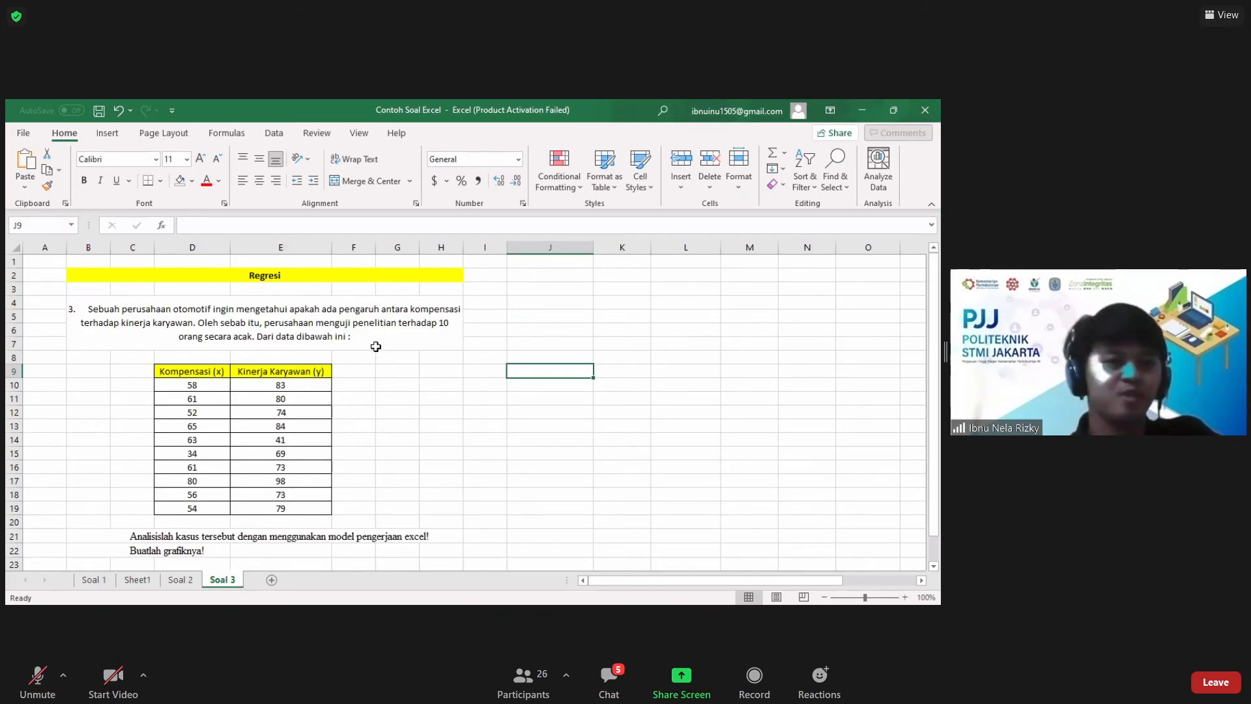
Step: Start the Regression tool from Data Analysis and clear its existing Y, X and output ranges
click(274, 134)
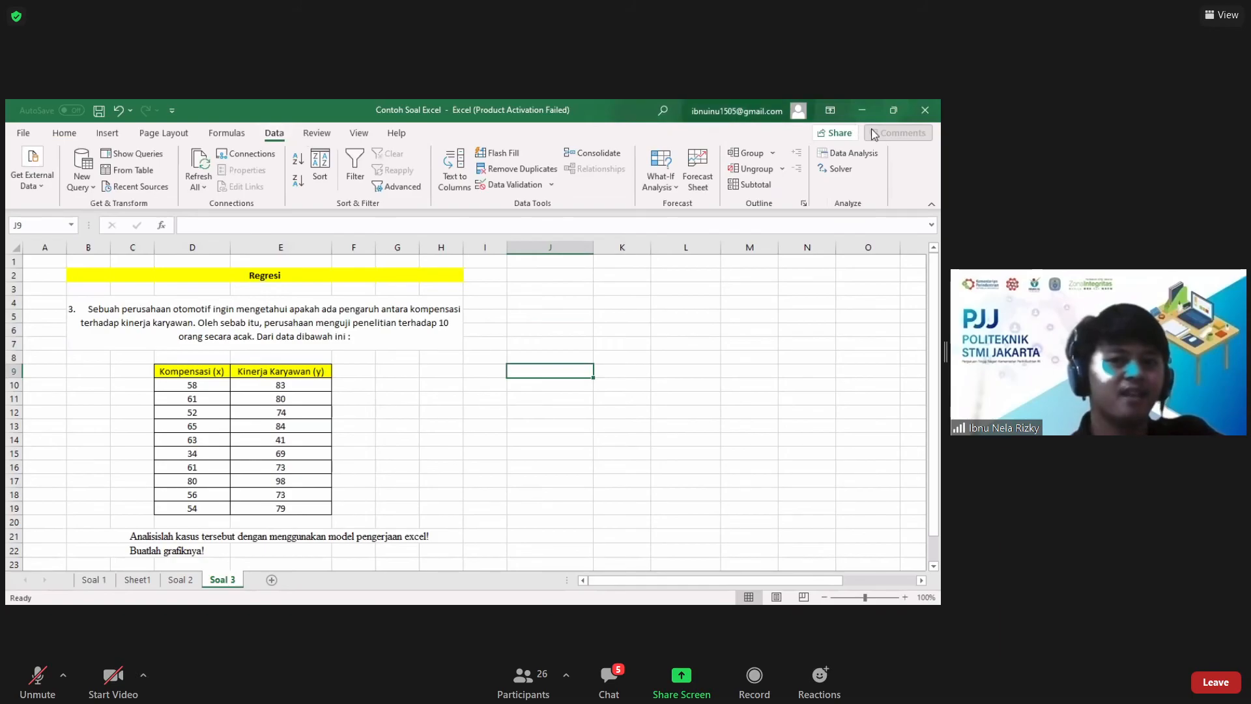
click(859, 153)
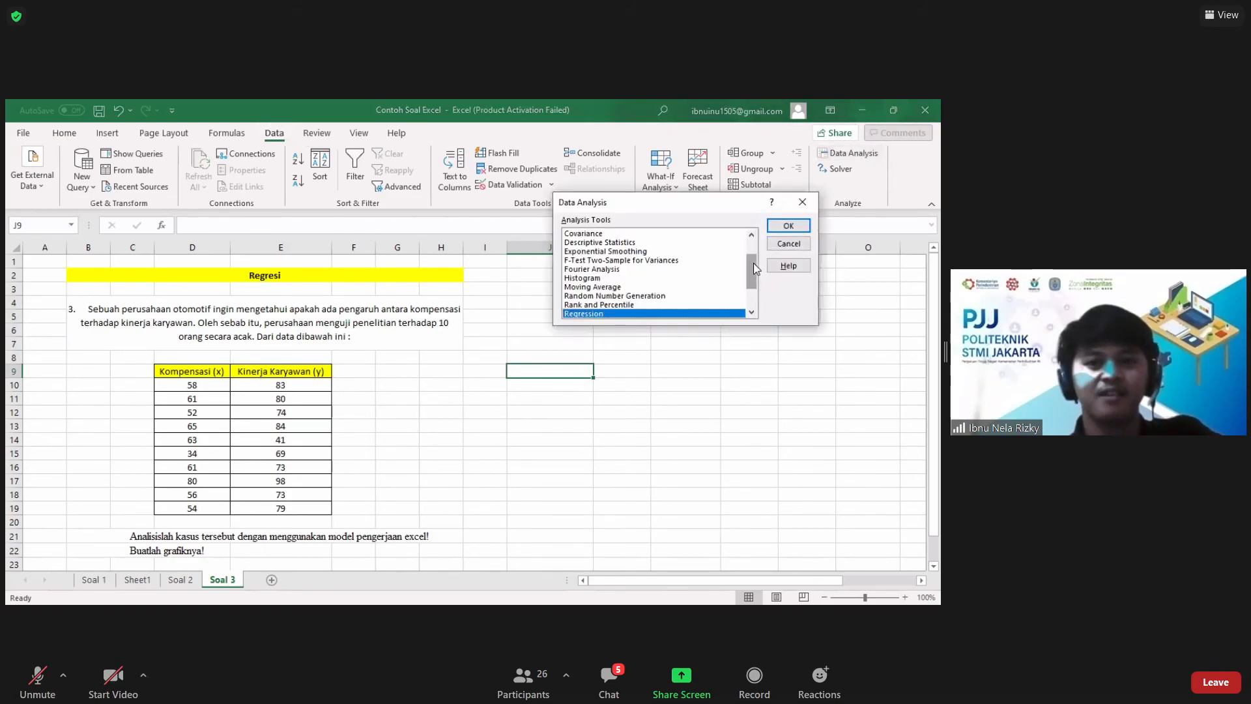
drag(753, 267, 753, 274)
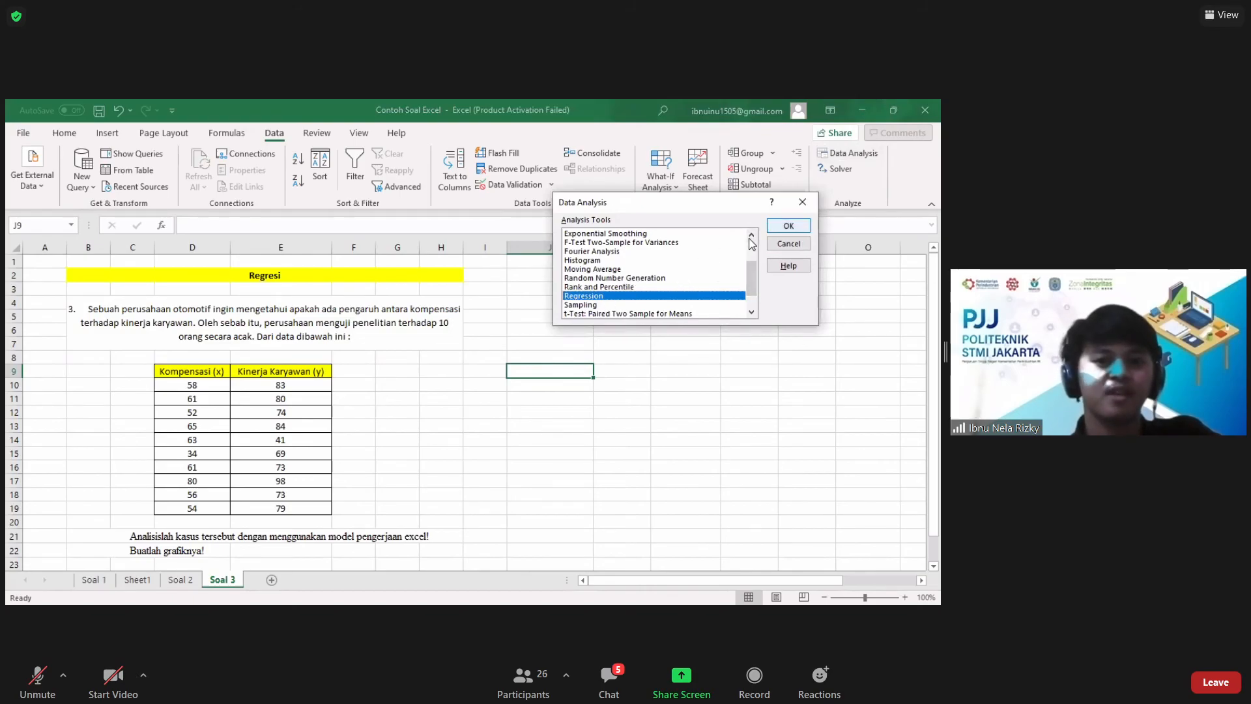
click(788, 227)
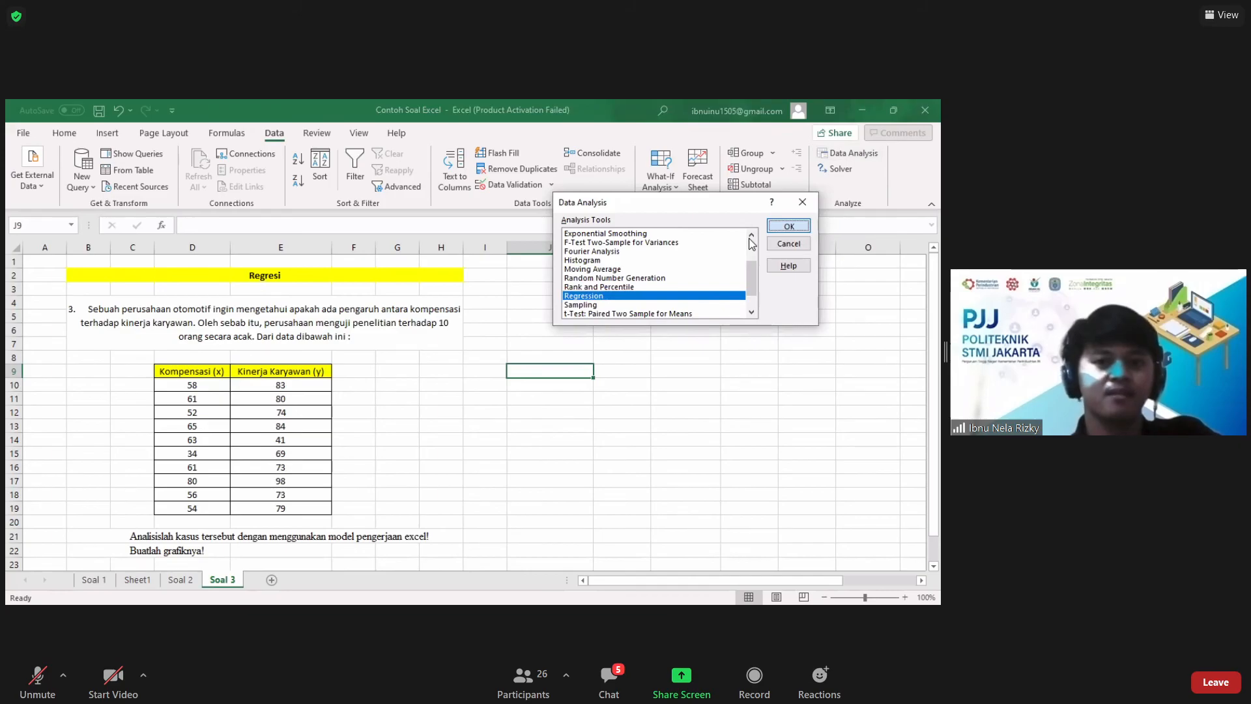
drag(713, 174, 645, 171)
key(BackSpace)
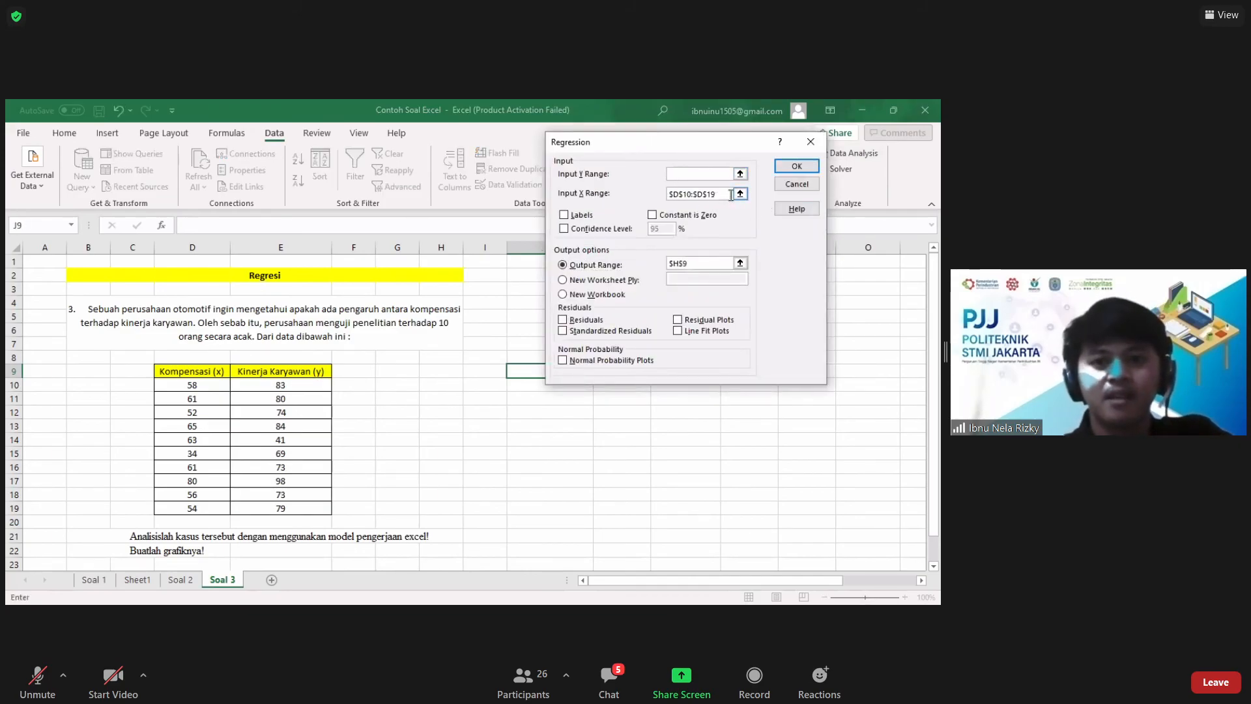
drag(727, 194, 643, 195)
key(BackSpace)
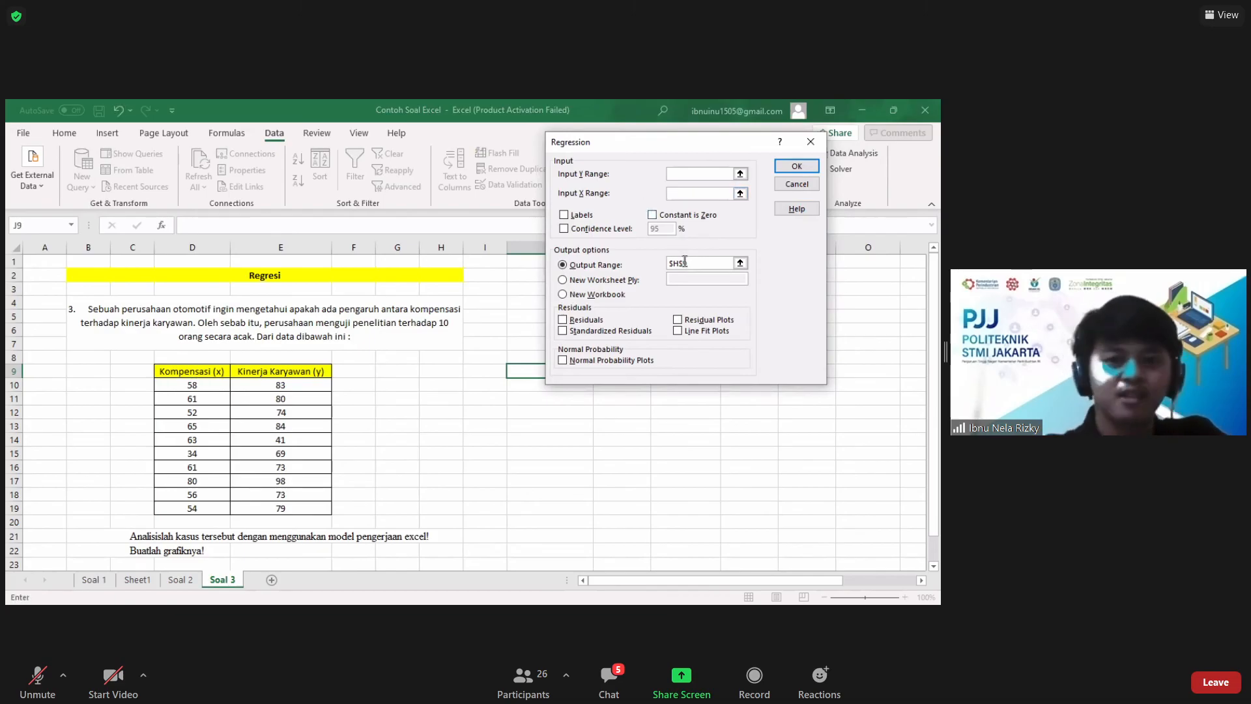
drag(697, 262, 665, 264)
key(BackSpace)
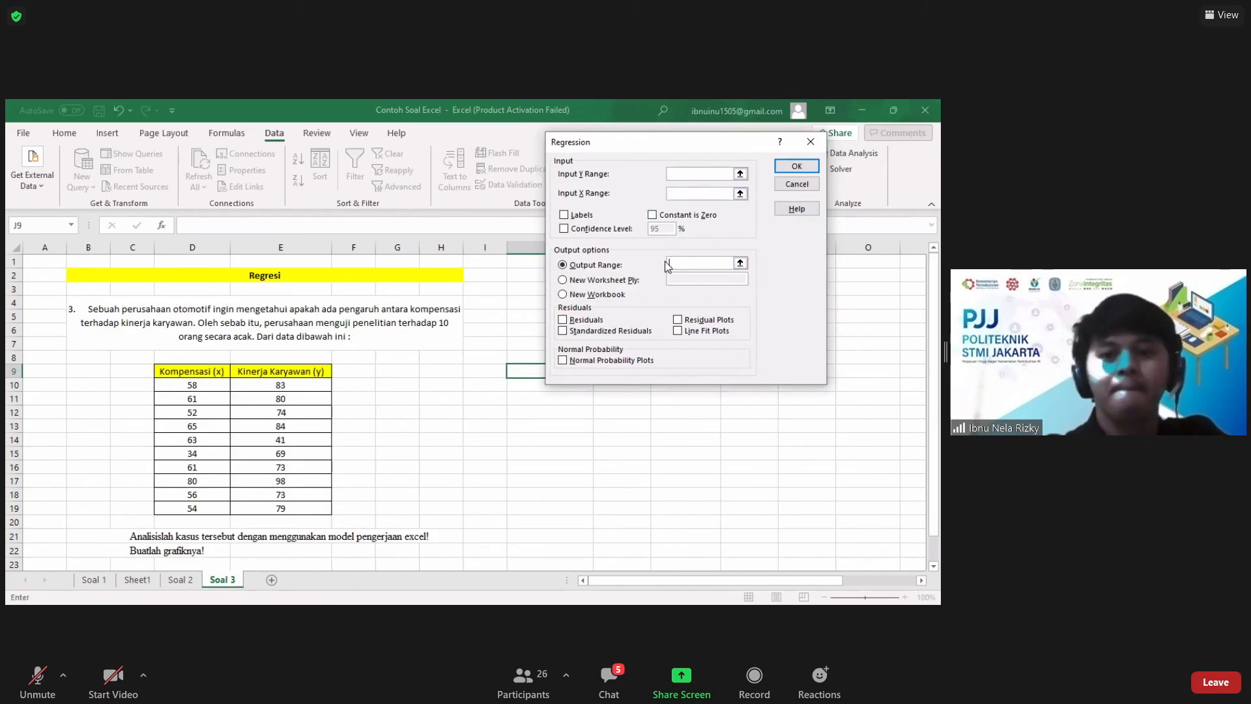
Step: Set the regression's Y range to E10:E19 and its X range to D10:D19
click(675, 173)
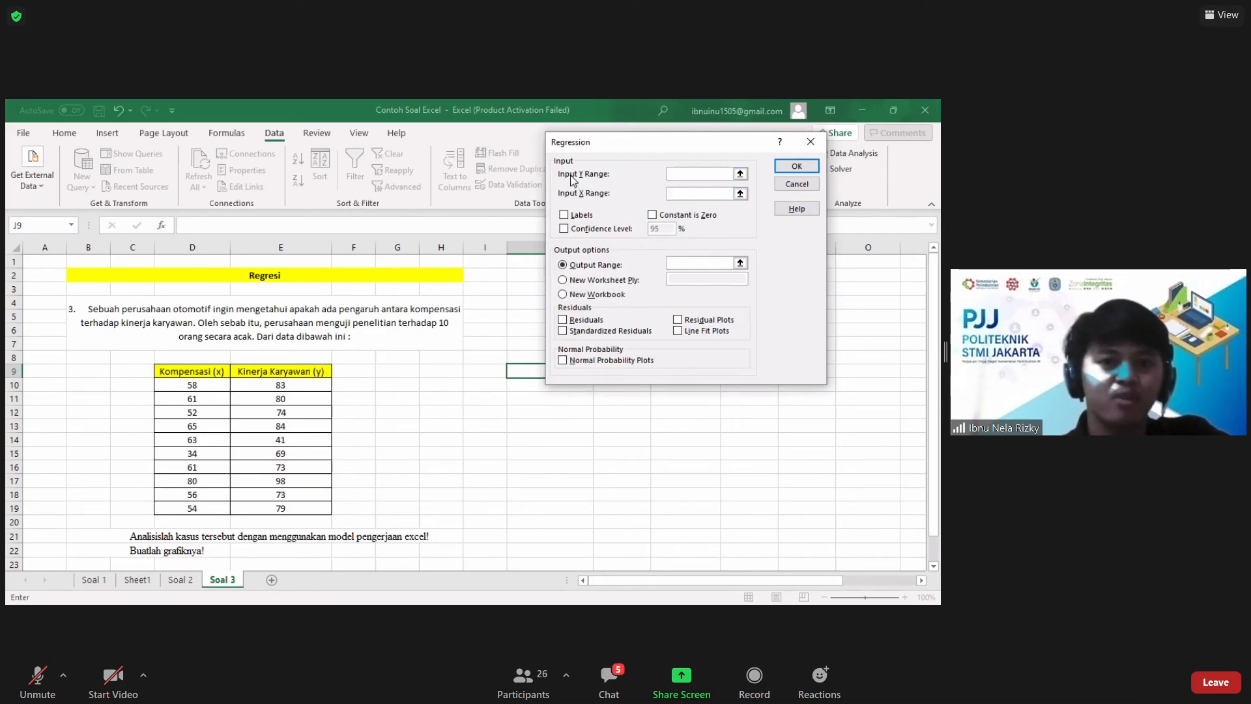
click(304, 384)
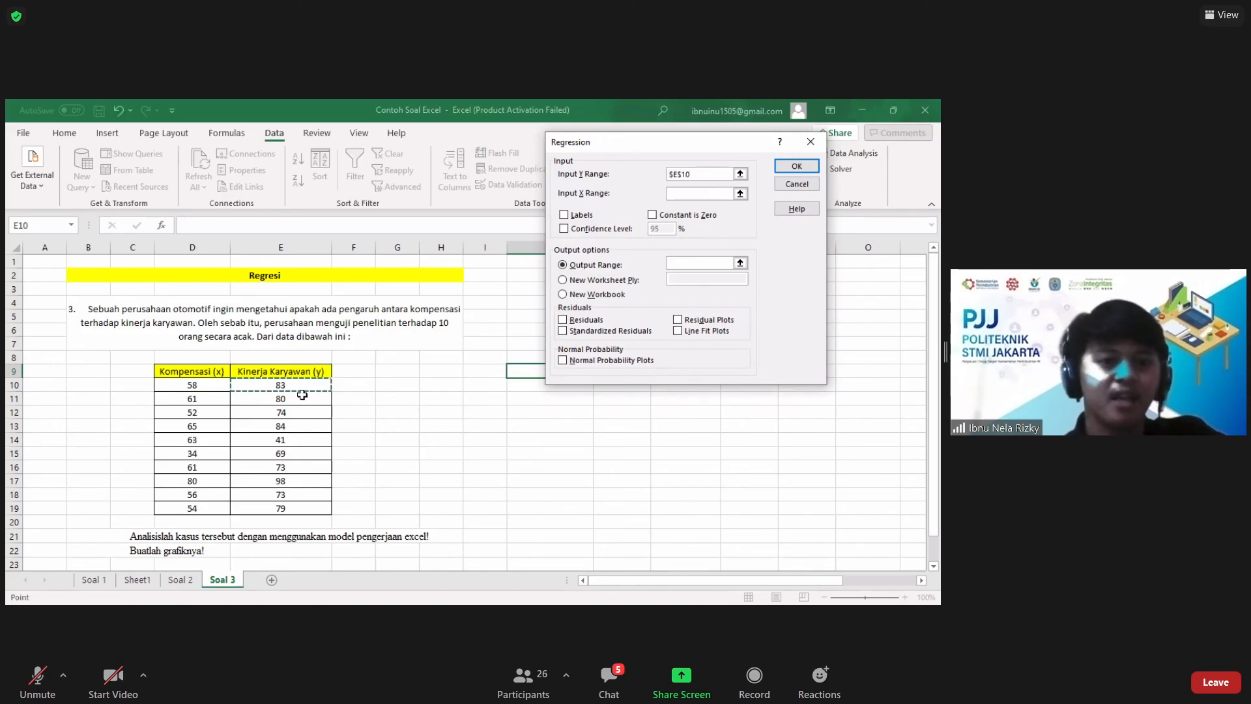
shift+click(297, 501)
click(703, 193)
click(189, 388)
drag(189, 388, 193, 509)
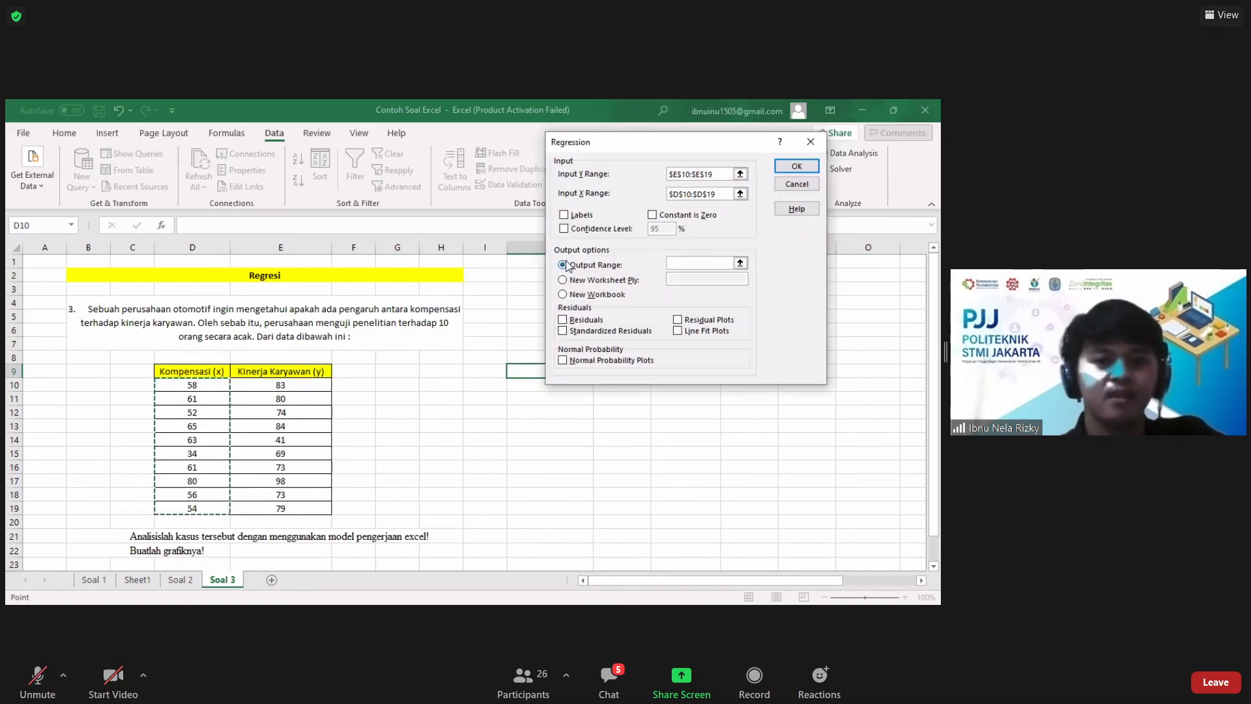
Step: Set the output range to cell I9, run the regression and look over the summary output
click(596, 281)
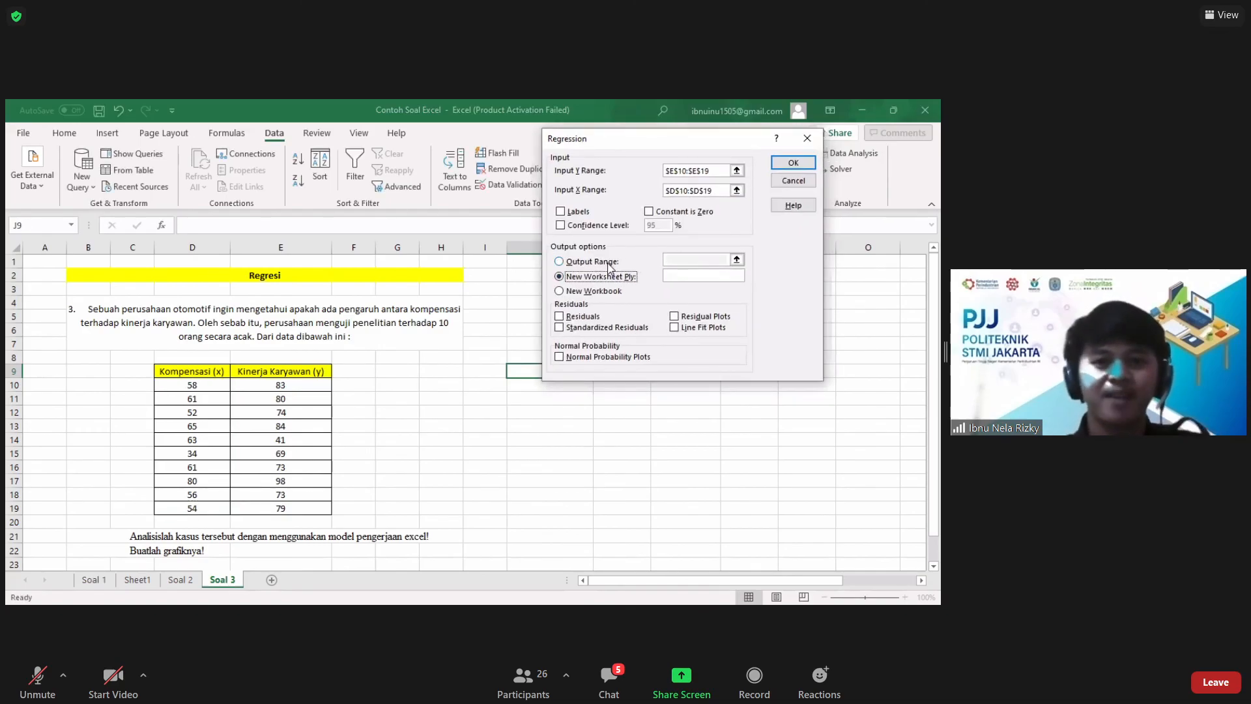
click(608, 262)
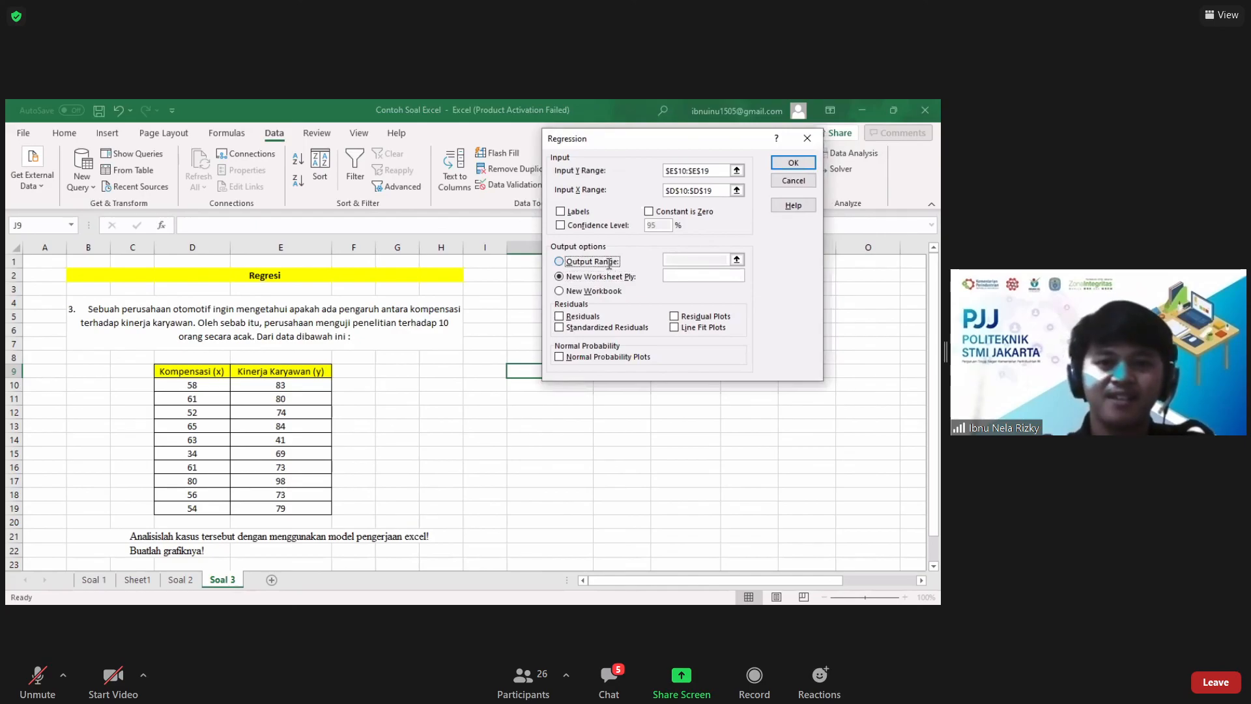
click(609, 263)
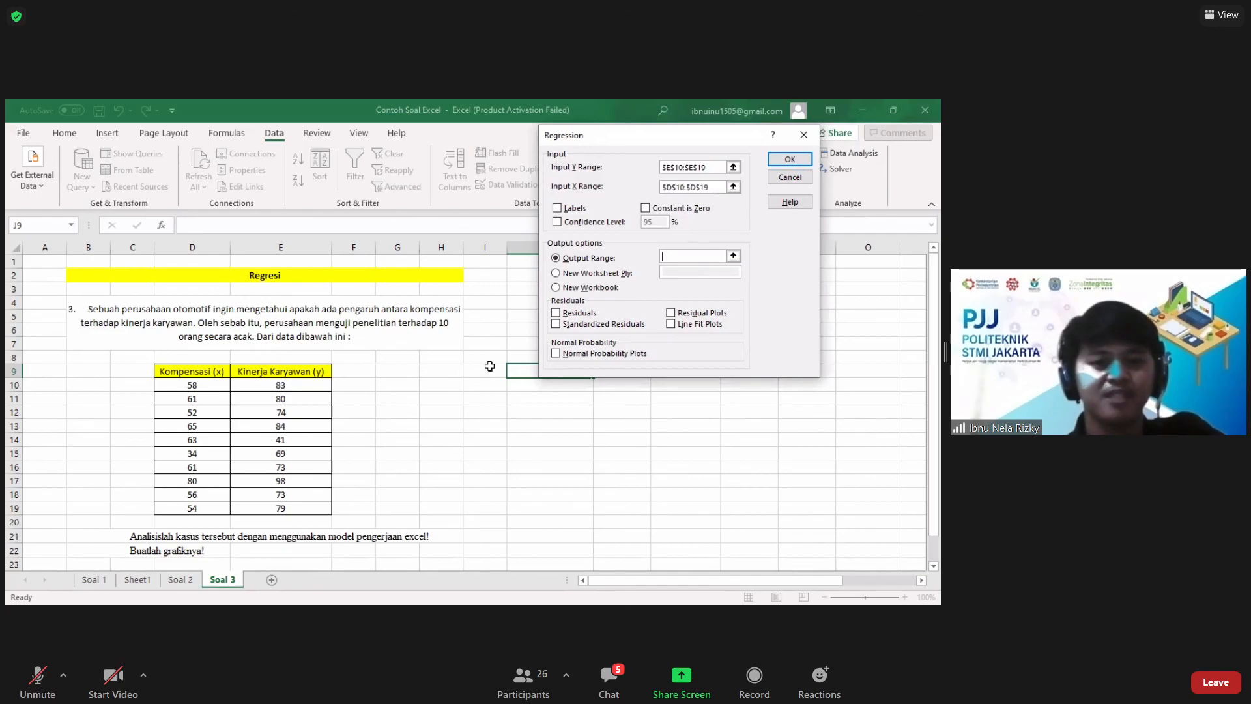
click(495, 369)
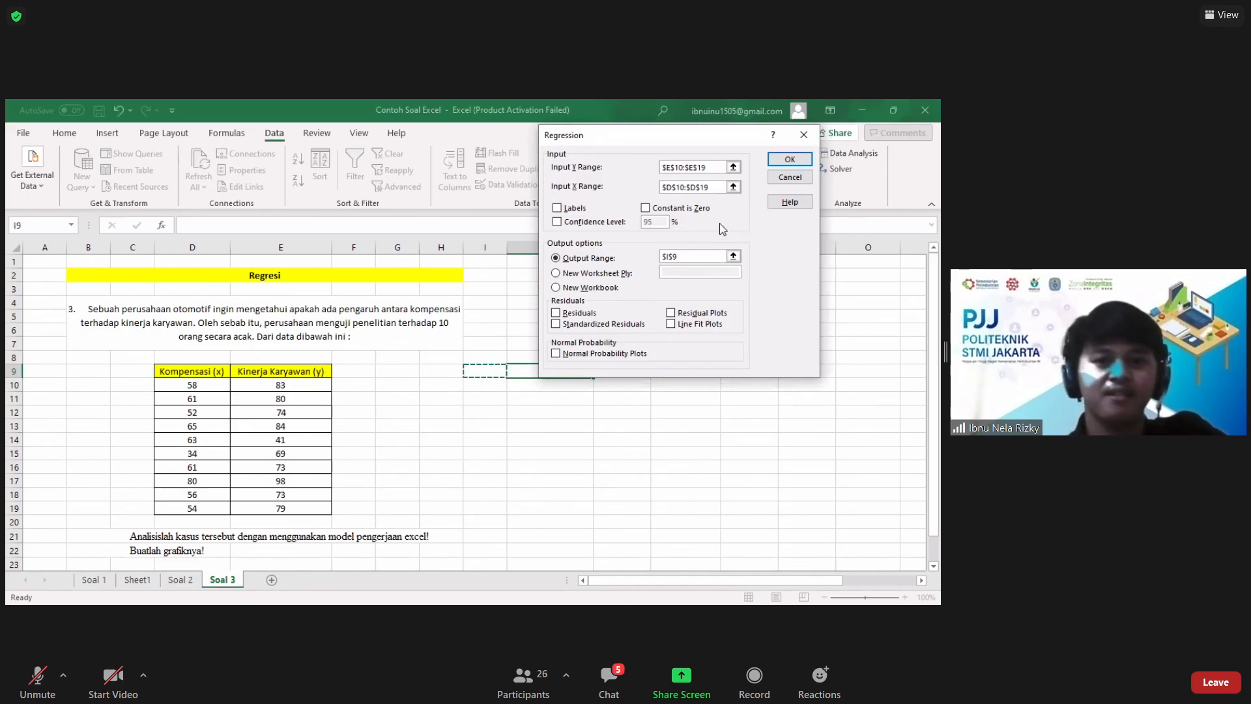
click(789, 162)
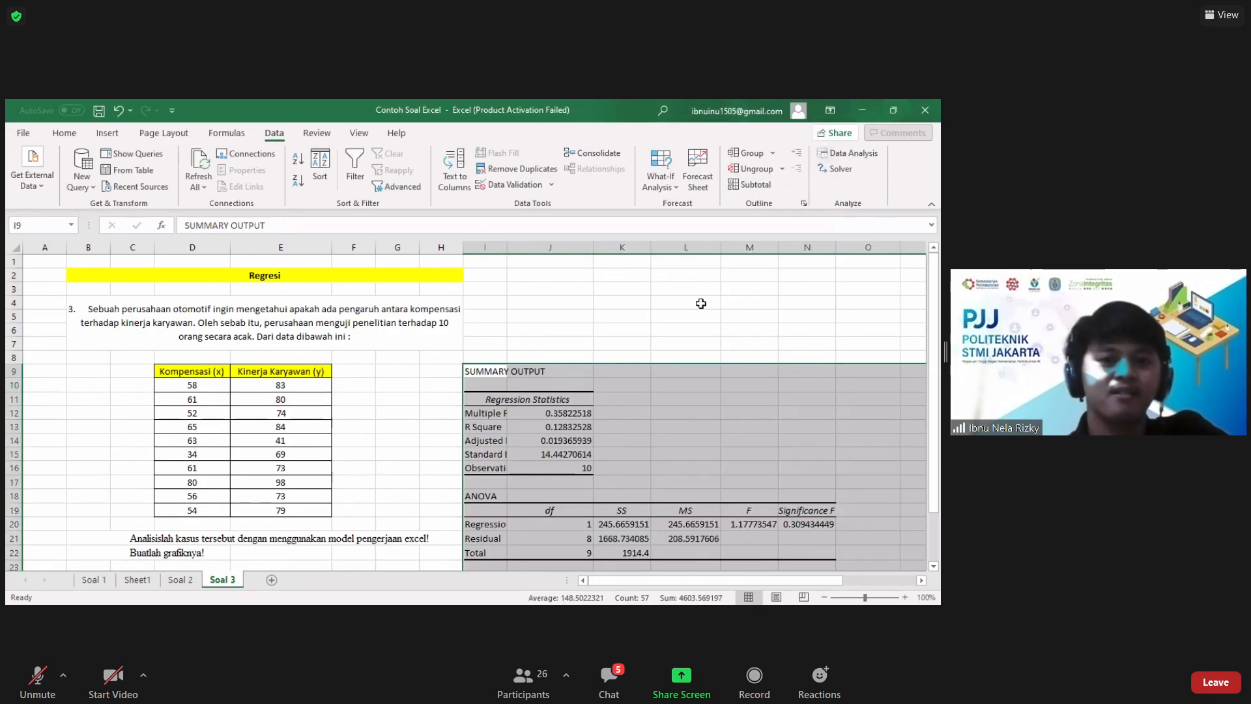
scroll(608, 329, down, 2)
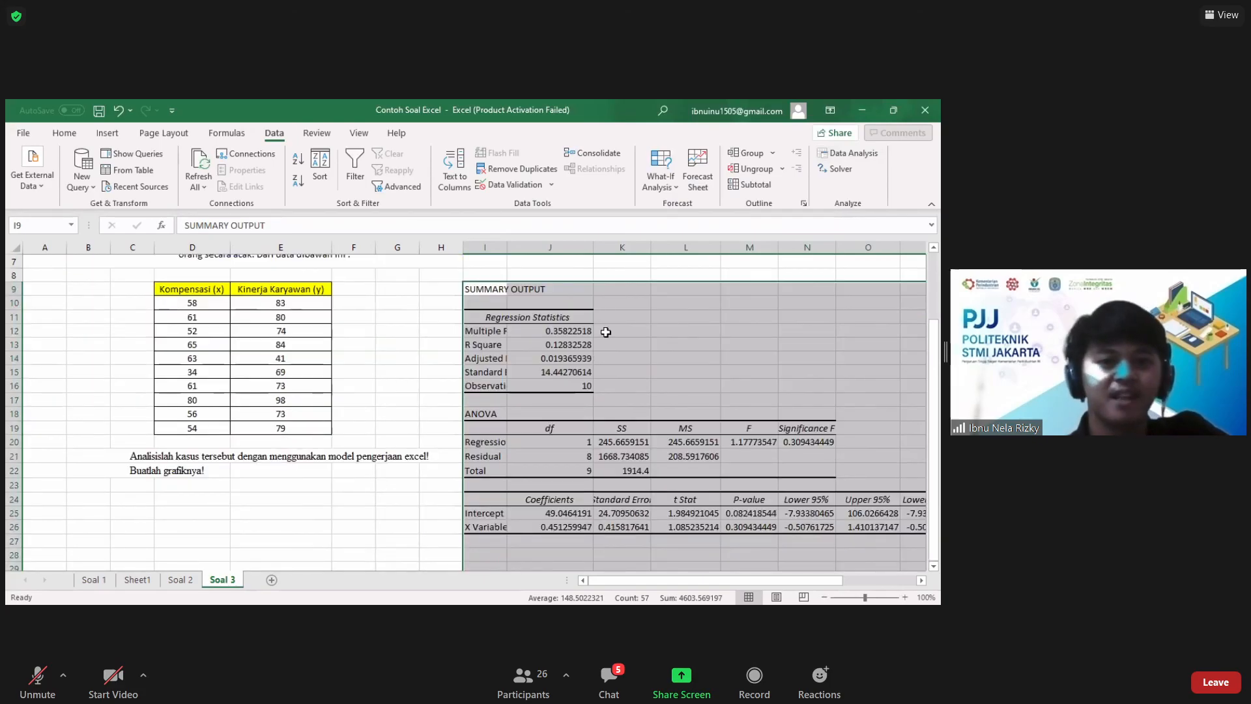
scroll(606, 332, right, 2)
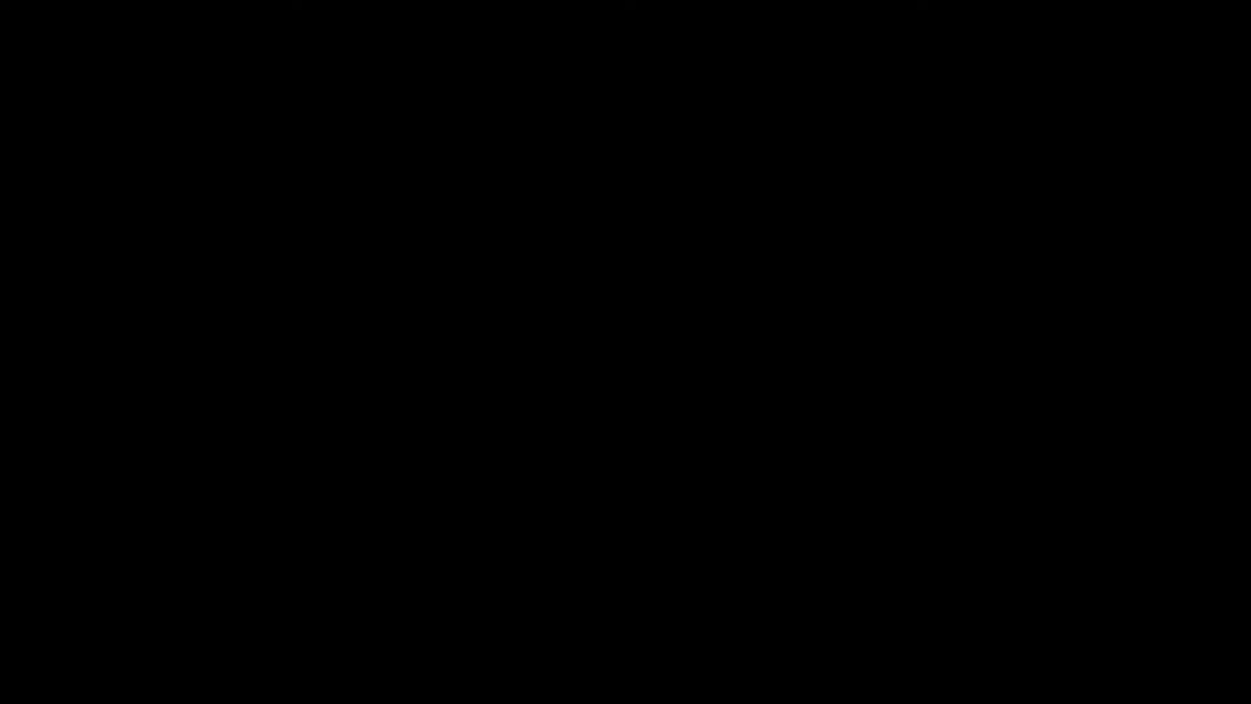